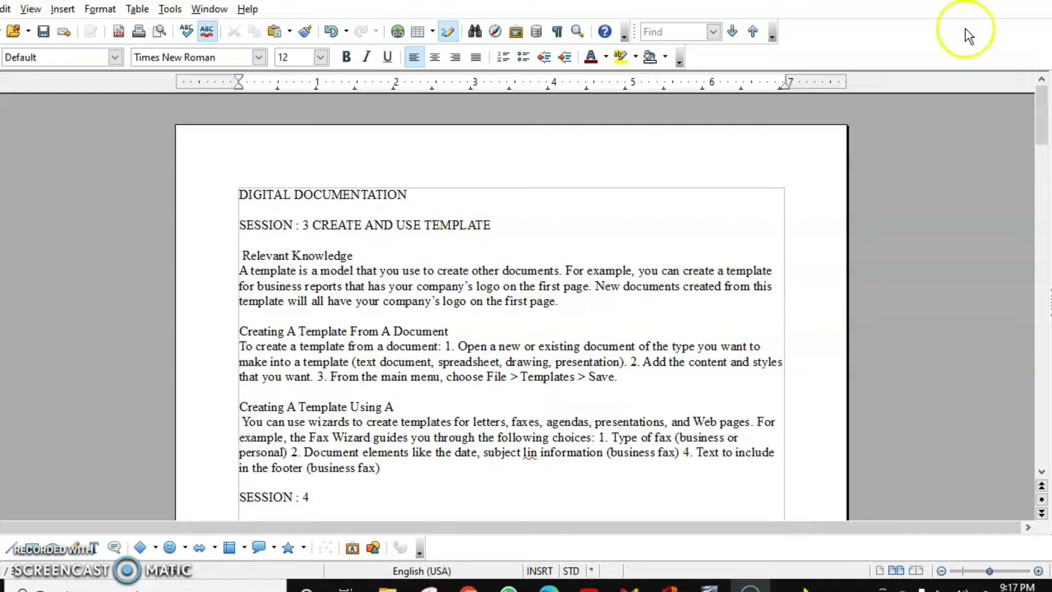
Look through the document and examine the unit title, session title and topic headings of the Digital Documentation unit
scroll(612, 222, down, 1)
scroll(611, 222, down, 15)
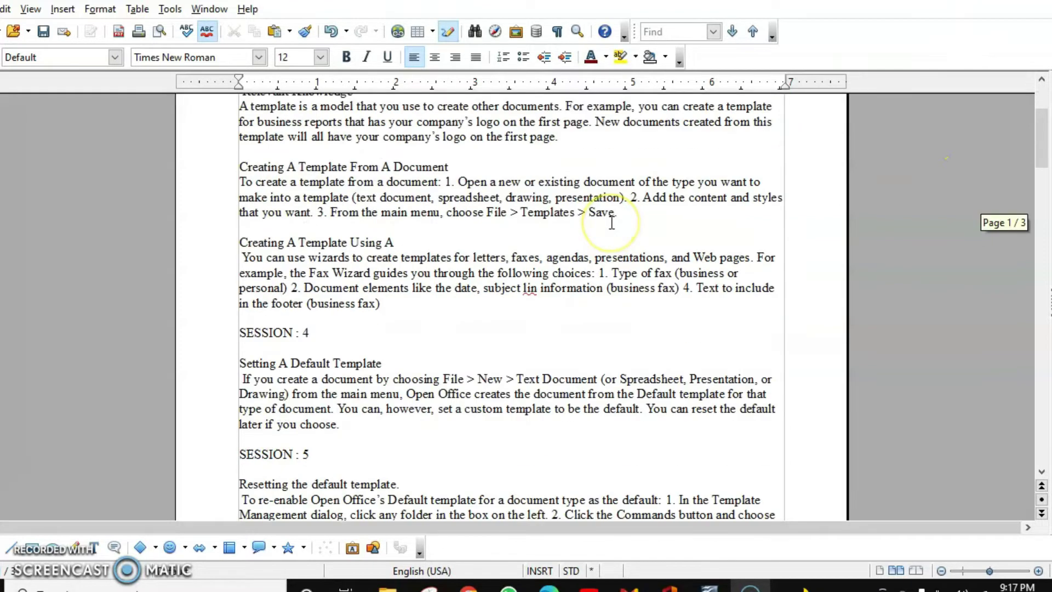
scroll(613, 221, down, 15)
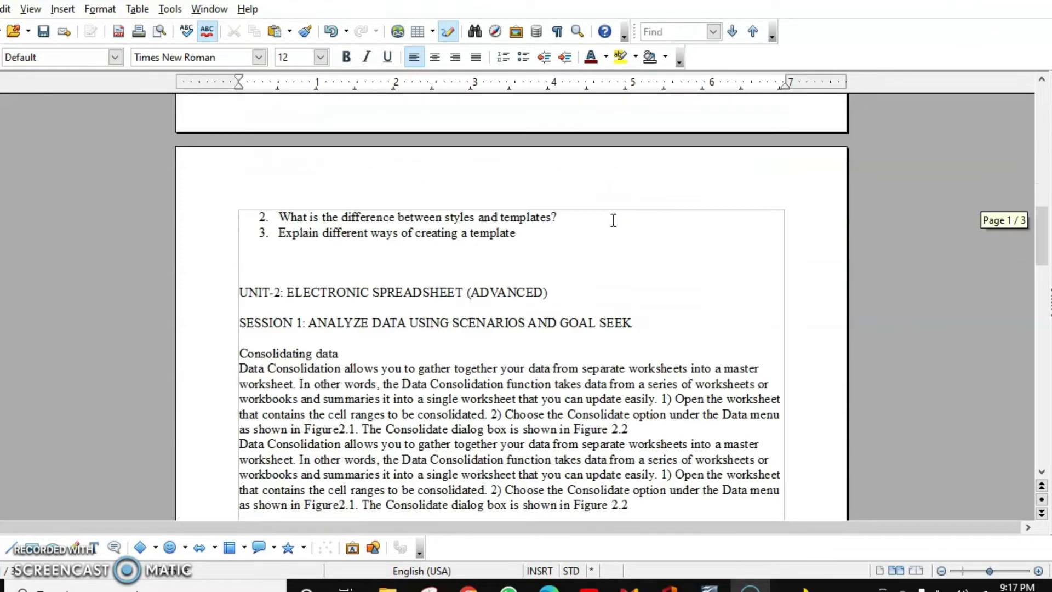
scroll(706, 192, up, 20)
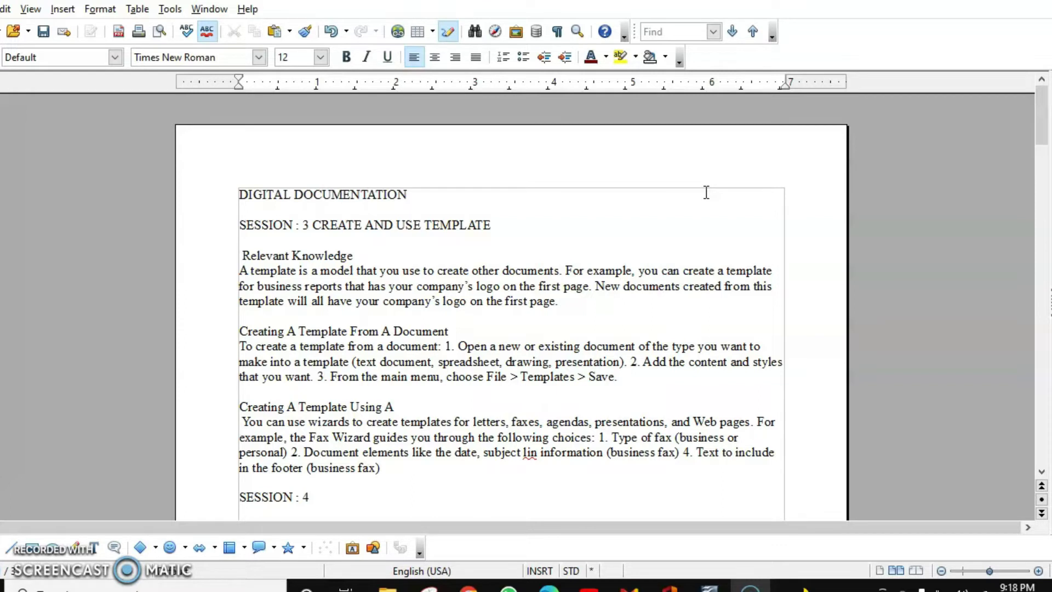
drag(571, 150, 216, 192)
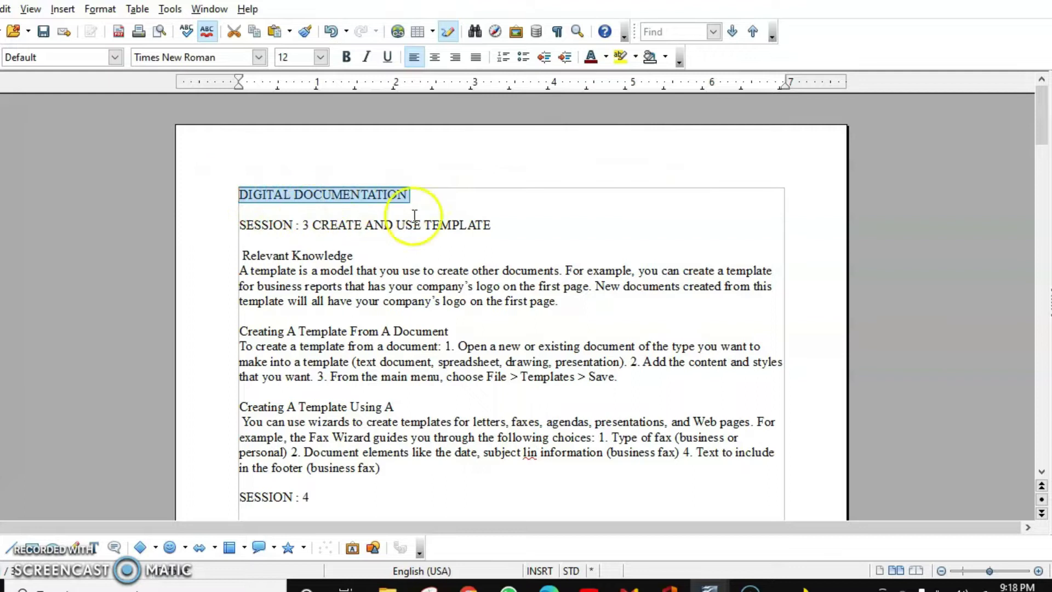
drag(504, 228, 268, 211)
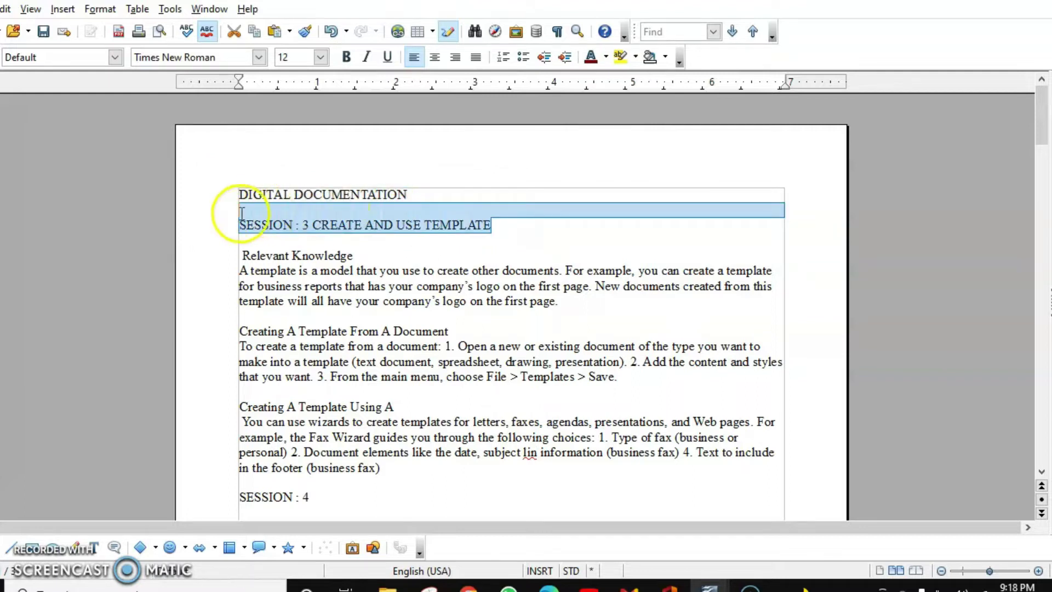
scroll(446, 248, down, 1)
scroll(446, 249, down, 2)
scroll(434, 242, up, 2)
drag(355, 211, 199, 205)
drag(452, 285, 223, 274)
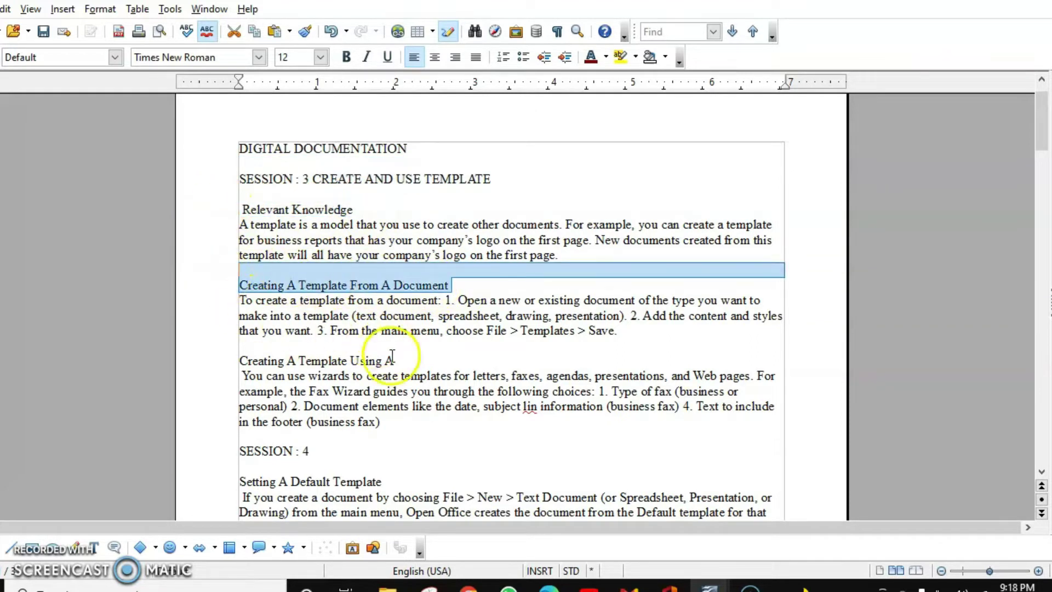
Examine the unit title, session title and topic headings of UNIT-2: ELECTRONIC SPREADSHEET (ADVANCED)
scroll(354, 356, down, 7)
scroll(382, 327, down, 11)
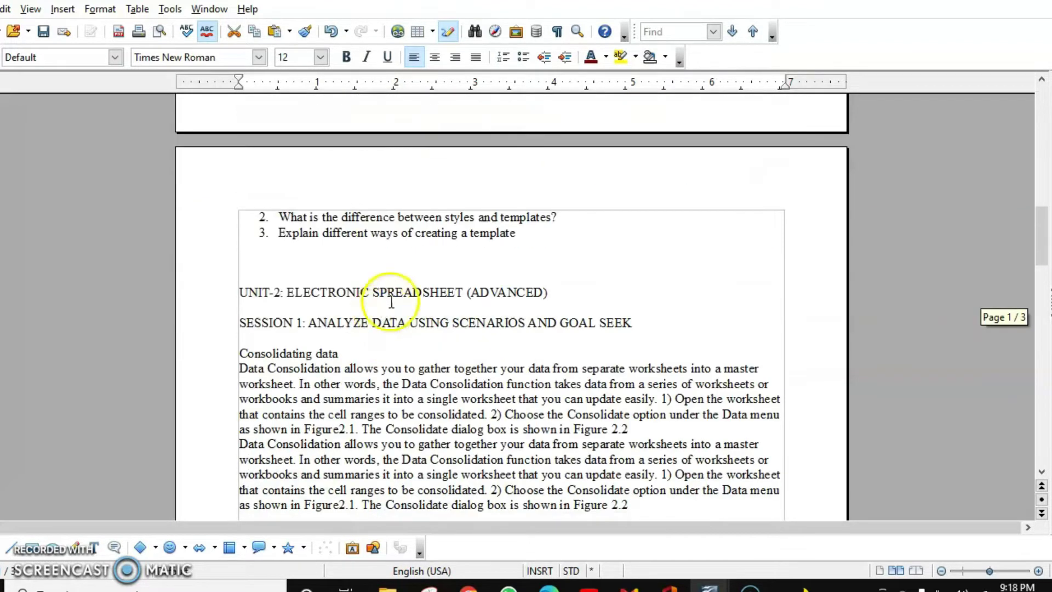
triple_click(547, 292)
drag(635, 322, 231, 327)
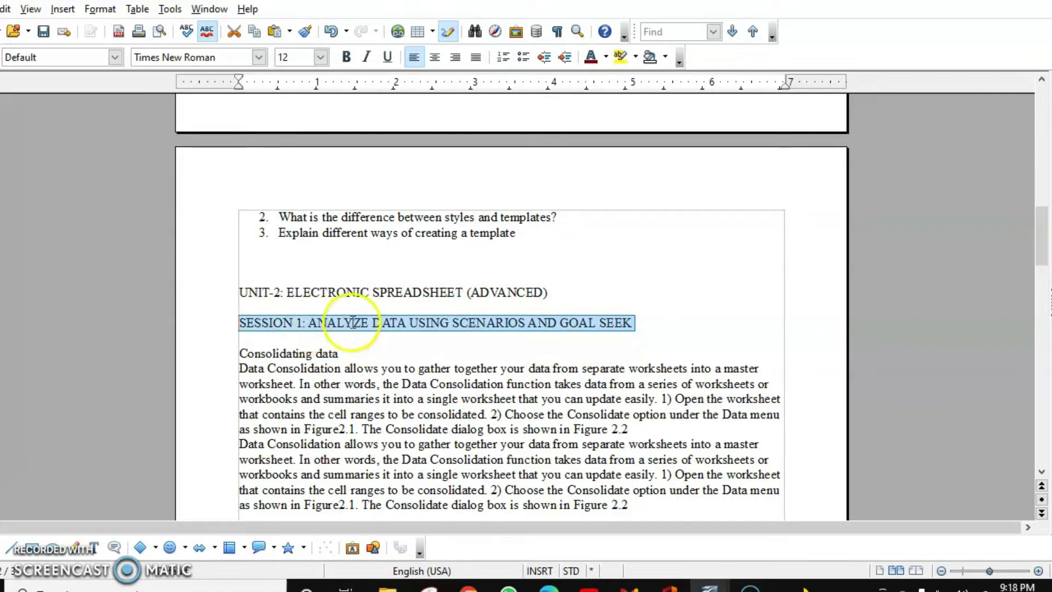
drag(340, 353, 227, 353)
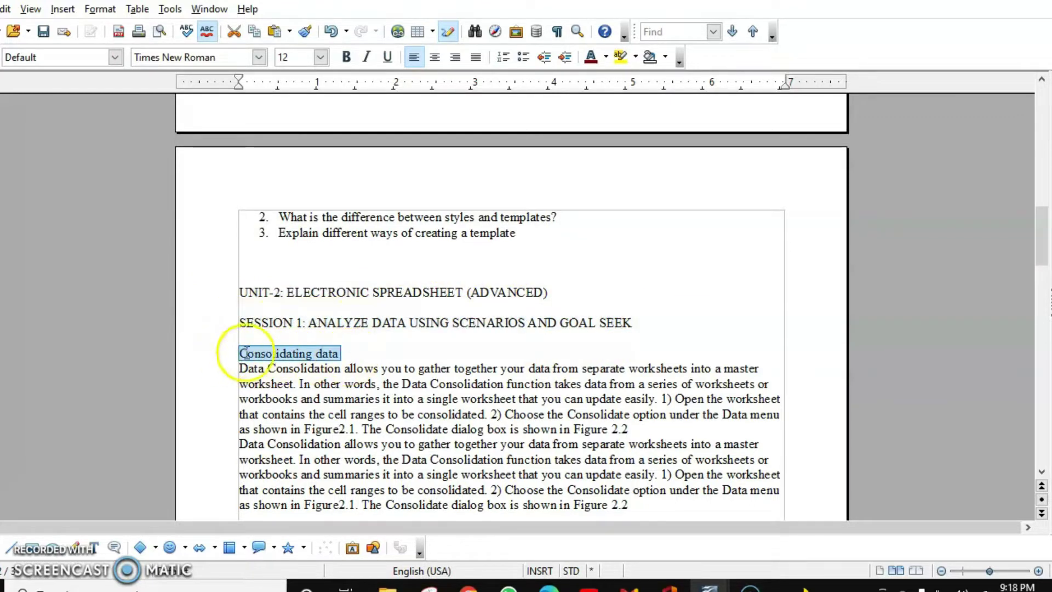
scroll(429, 347, down, 10)
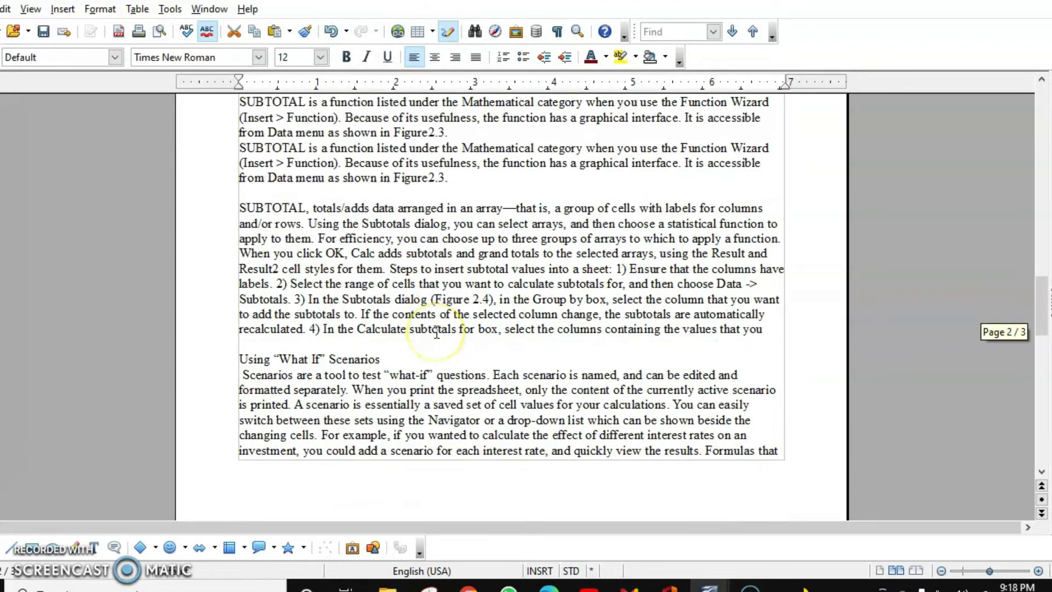
scroll(437, 332, up, 10)
scroll(445, 316, up, 10)
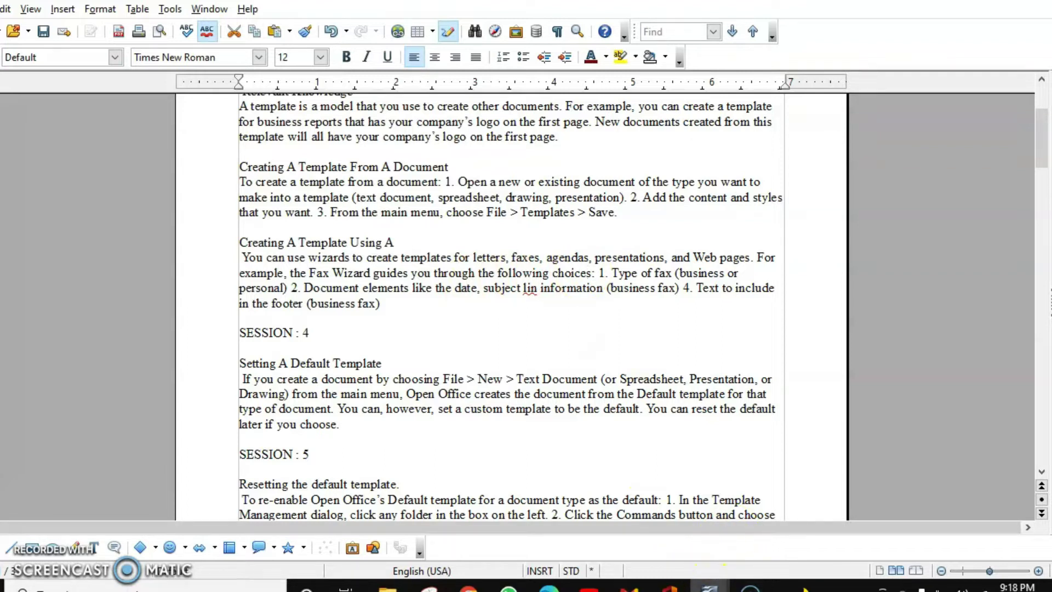
Switch to the sample document to view its finished INDEX, and return to the unformatted document
mouse_move(710, 585)
click(804, 552)
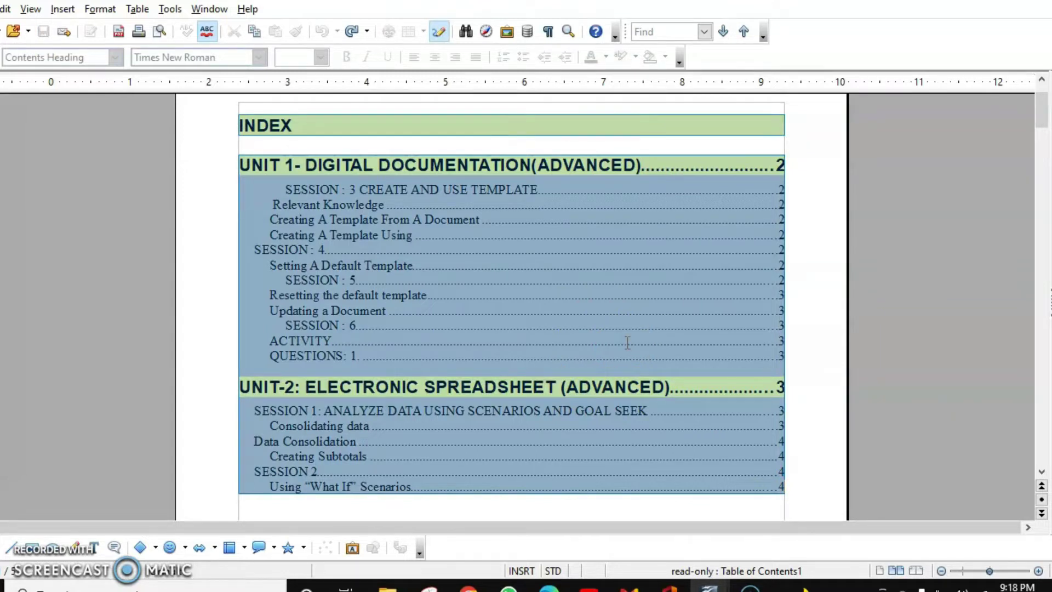
click(629, 410)
mouse_move(709, 586)
click(665, 556)
click(464, 321)
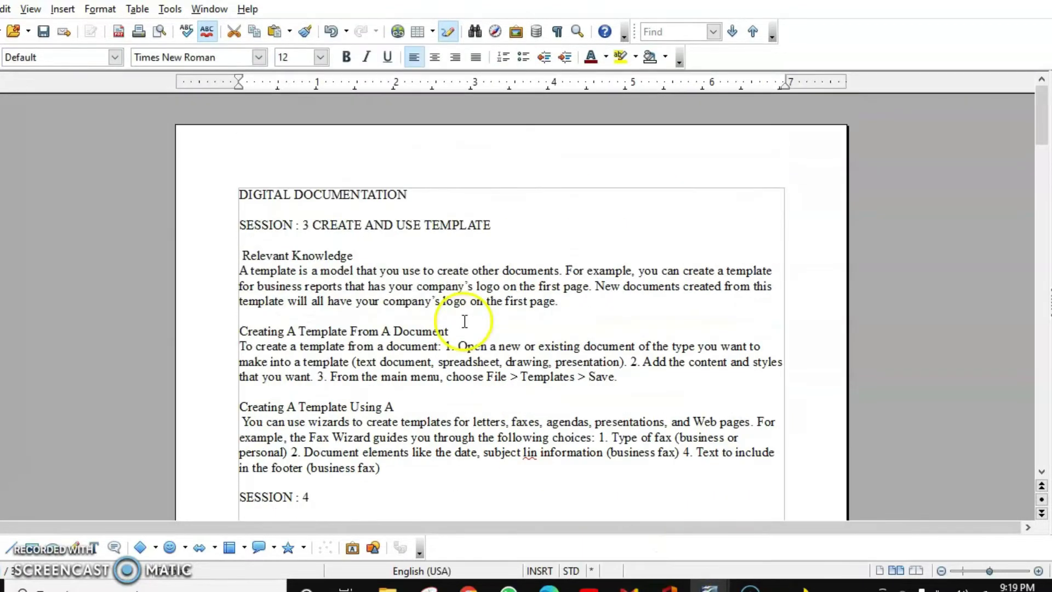
Apply the Heading 1 style to the unit titles "DIGITAL DOCUMENTATION" and "UNIT-2: ELECTRONIC SPREADSHEET (ADVANCED)"
drag(434, 193, 211, 190)
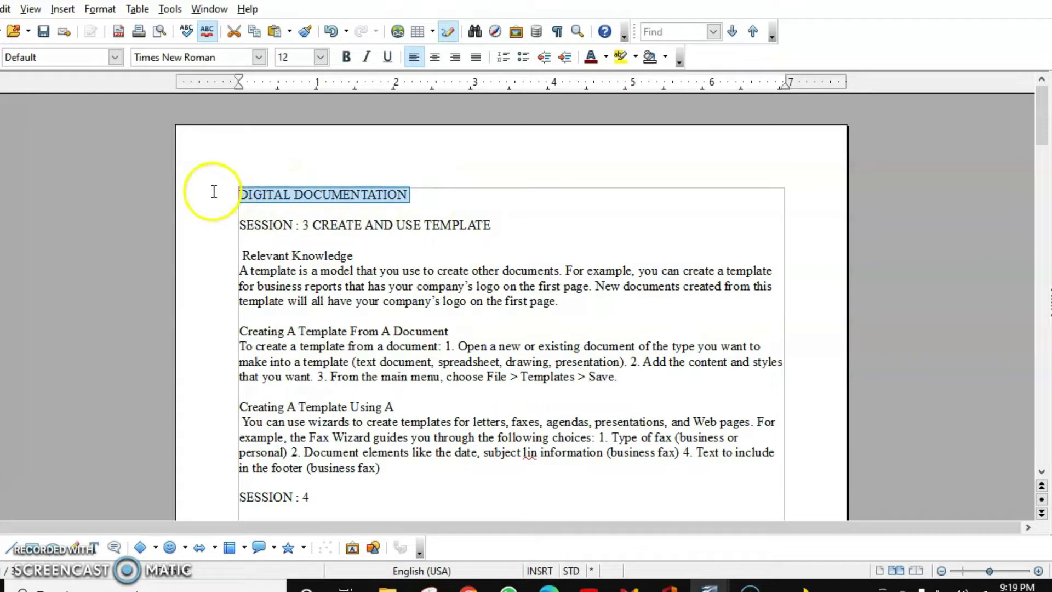
click(115, 58)
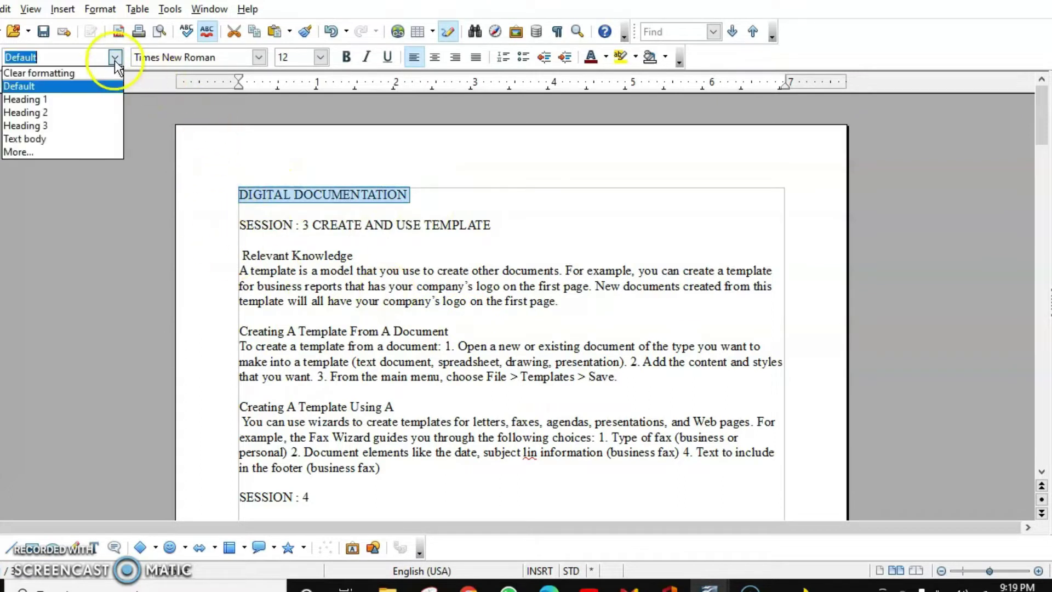
click(66, 99)
scroll(585, 323, down, 5)
scroll(585, 323, down, 10)
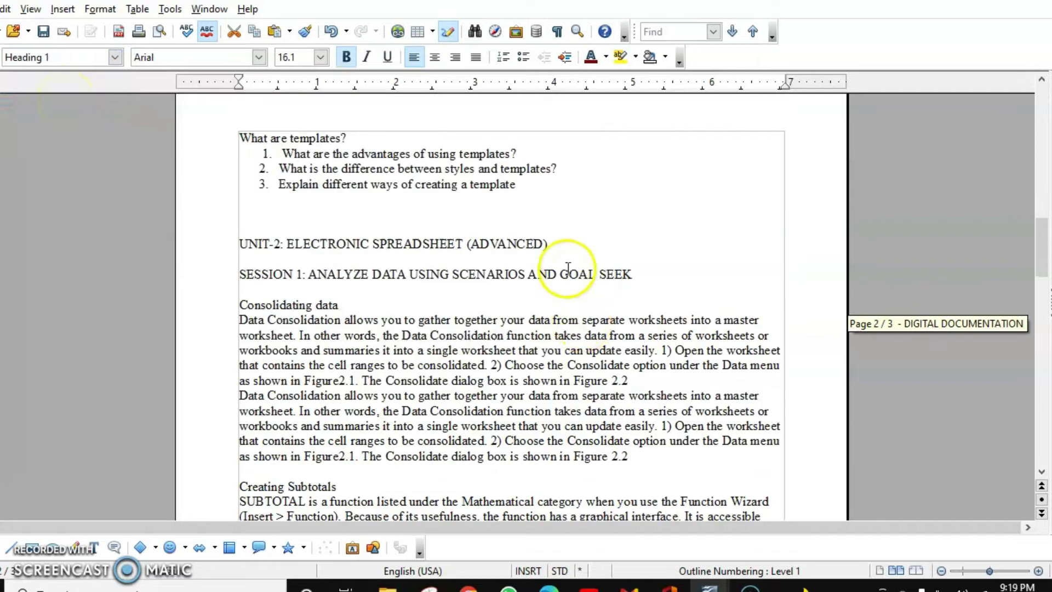
triple_click(268, 236)
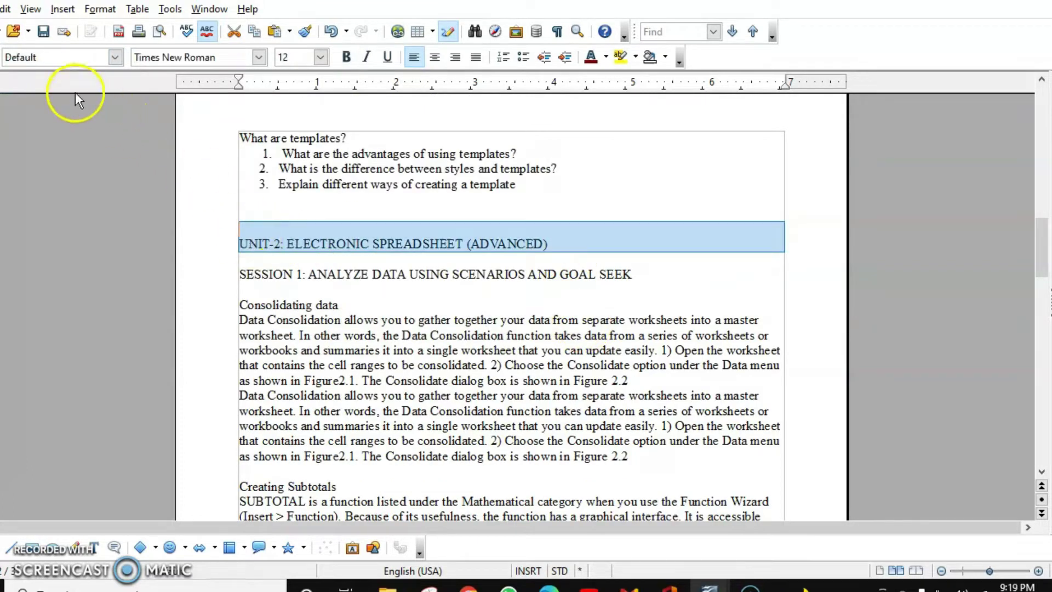
click(114, 57)
click(60, 107)
Apply the Heading 2 style to the session title "SESSION : 3 CREATE AND USE TEMPLATE"
scroll(499, 245, up, 15)
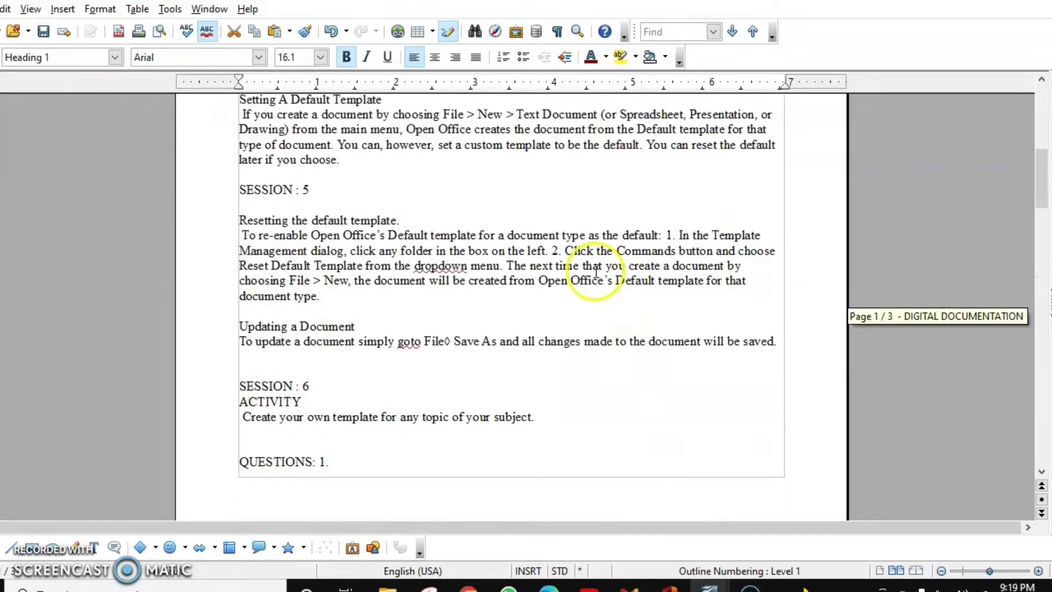
triple_click(499, 244)
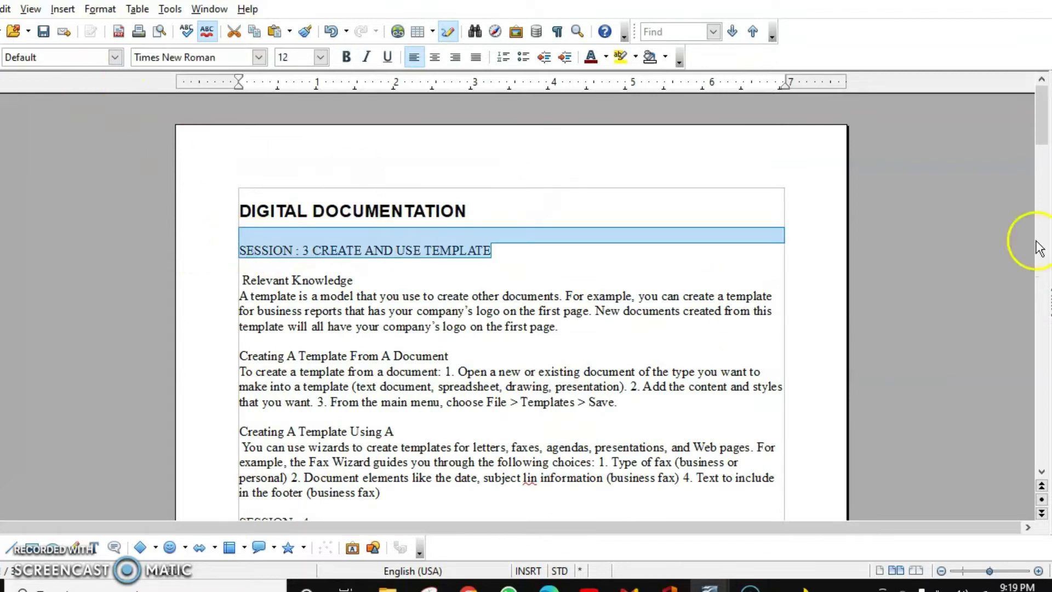
key(ctrl+2)
Apply the Heading 3 style to the topic heading "Relevant Knowledge"
scroll(377, 306, down, 3)
drag(355, 200, 204, 184)
click(114, 57)
click(60, 144)
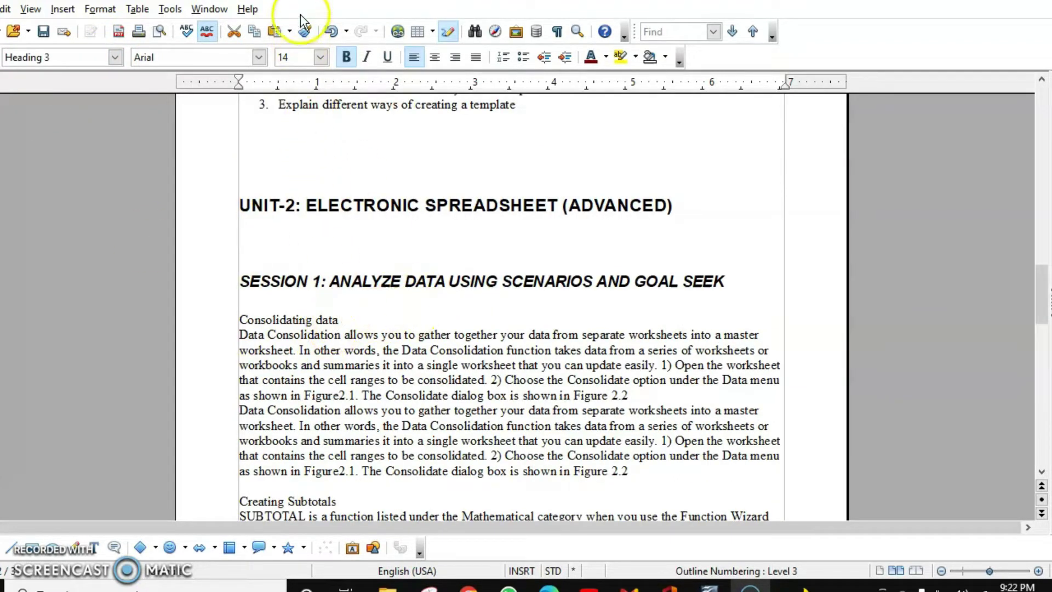
Copy the Heading 3 formatting with the Format Paintbrush onto "Consolidating data", "Creating Subtotals" and "Using “What If” Scenarios"
click(305, 31)
scroll(327, 336, up, 3)
drag(338, 392, 241, 393)
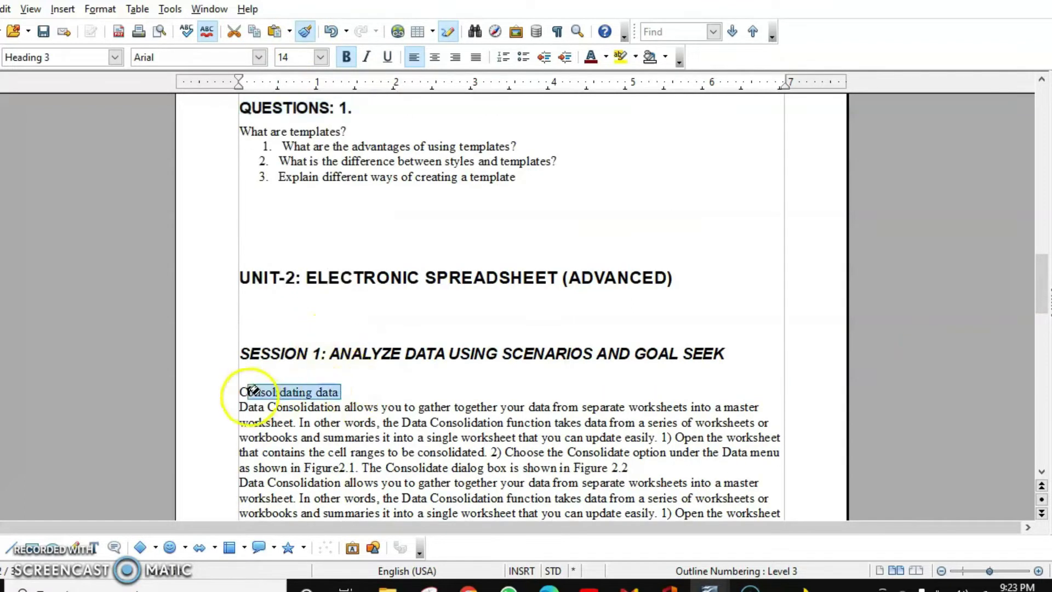
scroll(362, 300, down, 15)
scroll(348, 167, up, 5)
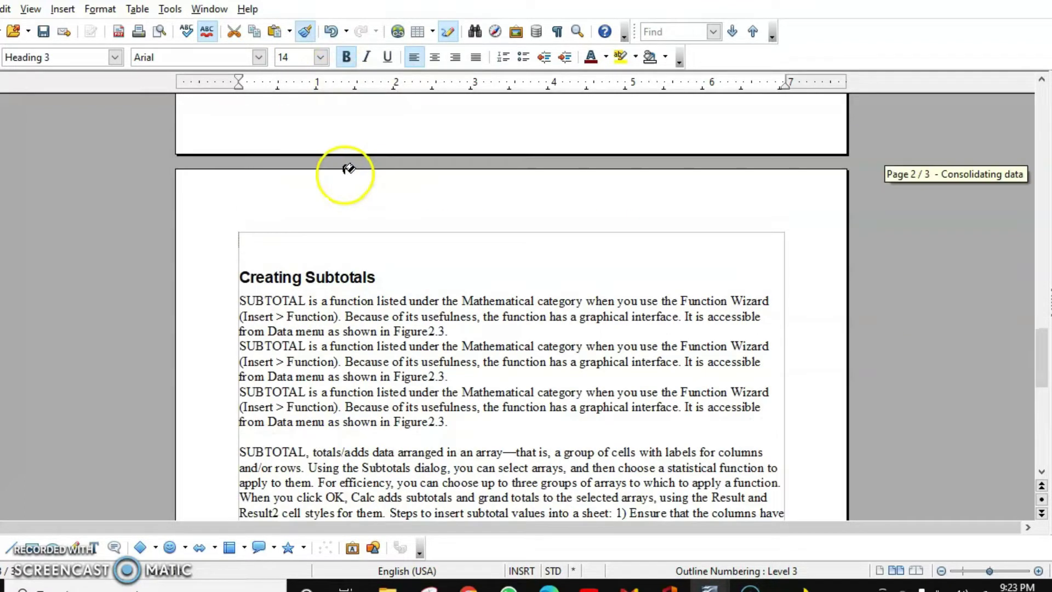
click(354, 222)
scroll(329, 263, down, 10)
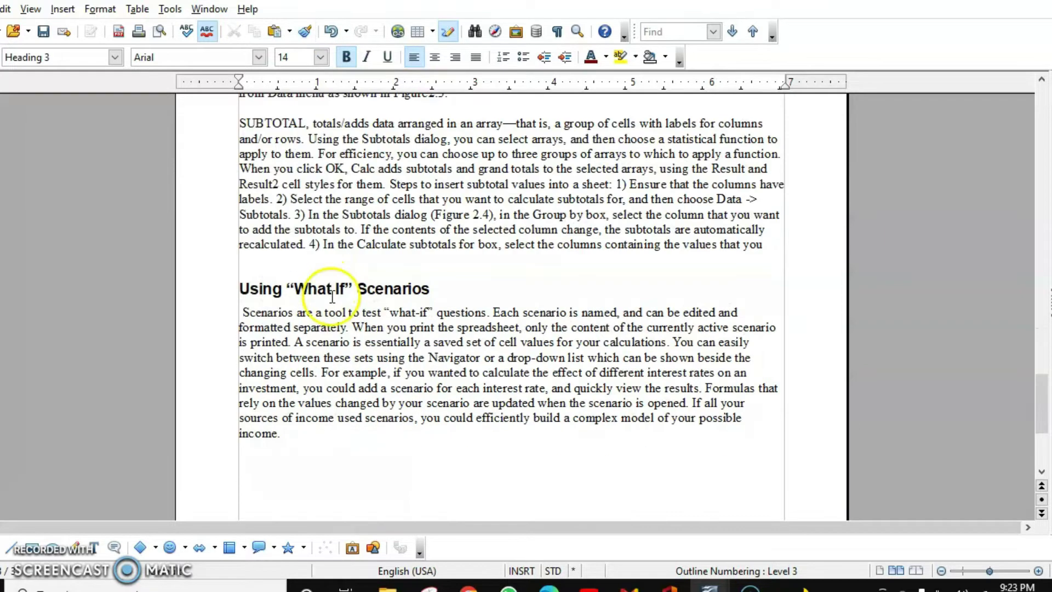
Check the paragraph style applied to the headings from "Creating Subtotals" back up to the DIGITAL DOCUMENTATION title
scroll(285, 290, up, 6)
click(284, 114)
scroll(314, 205, up, 1)
scroll(314, 205, up, 15)
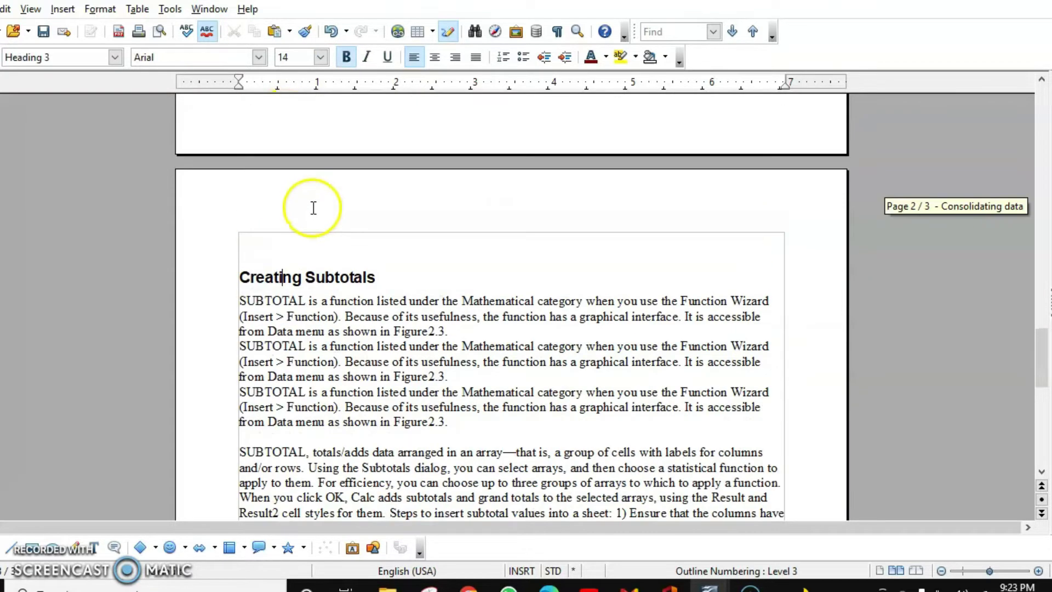
click(288, 120)
scroll(317, 193, up, 3)
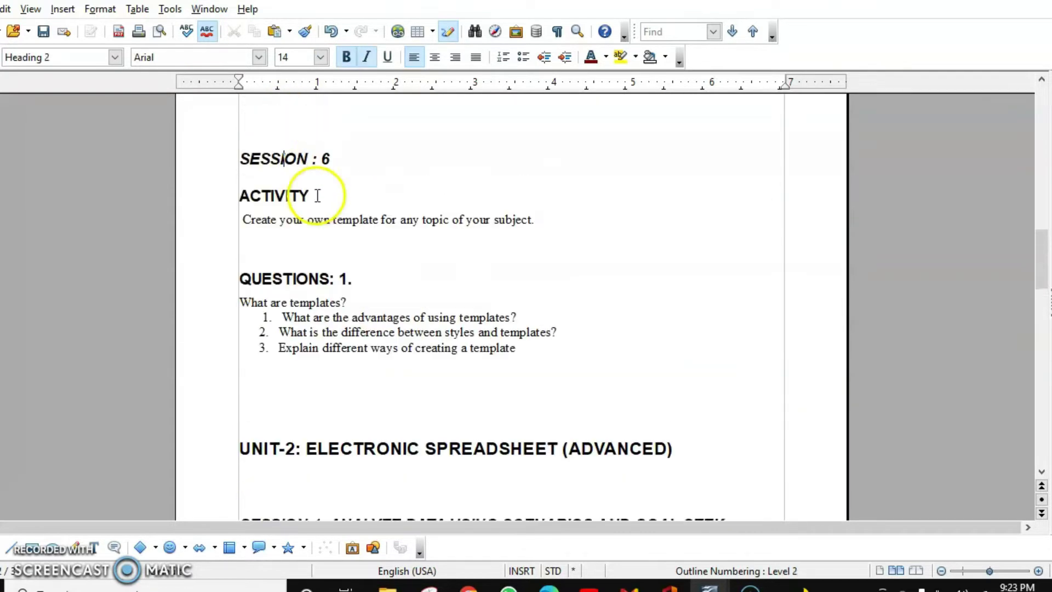
click(309, 132)
scroll(345, 209, up, 4)
scroll(347, 224, up, 5)
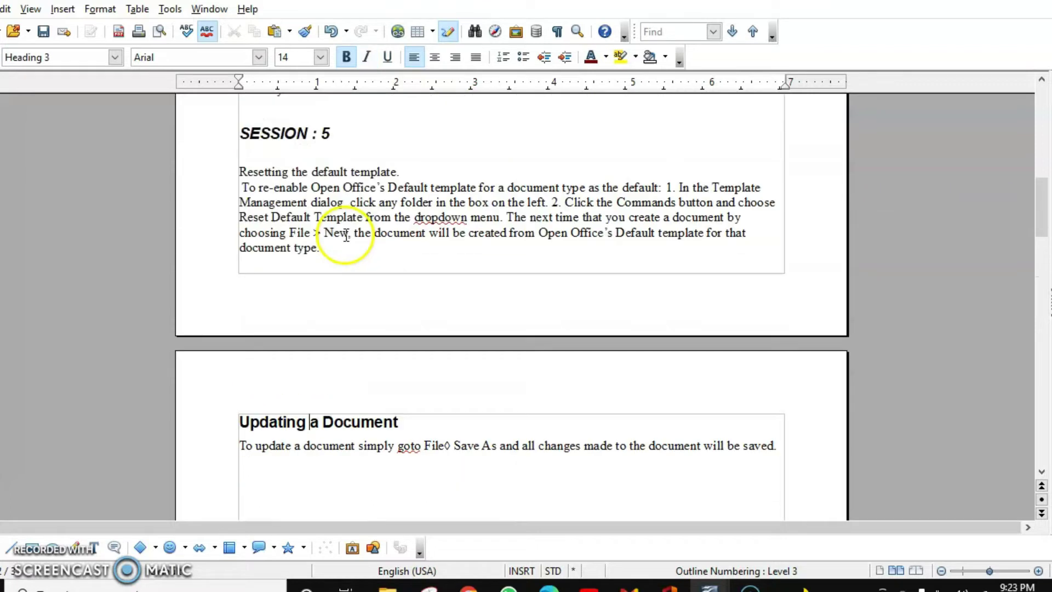
click(304, 217)
scroll(296, 210, up, 3)
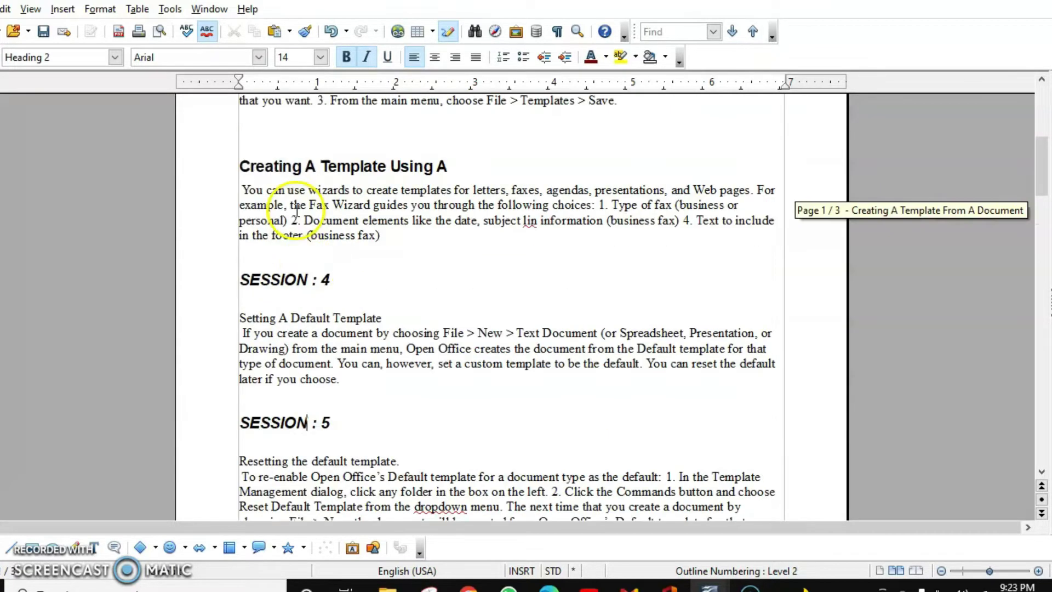
click(303, 162)
scroll(296, 191, up, 5)
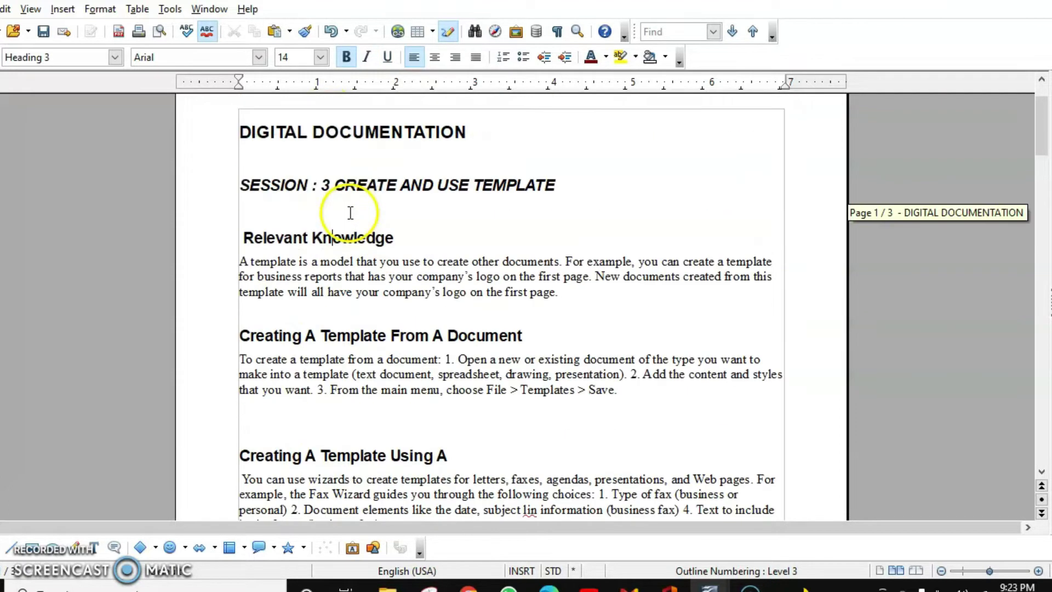
click(349, 189)
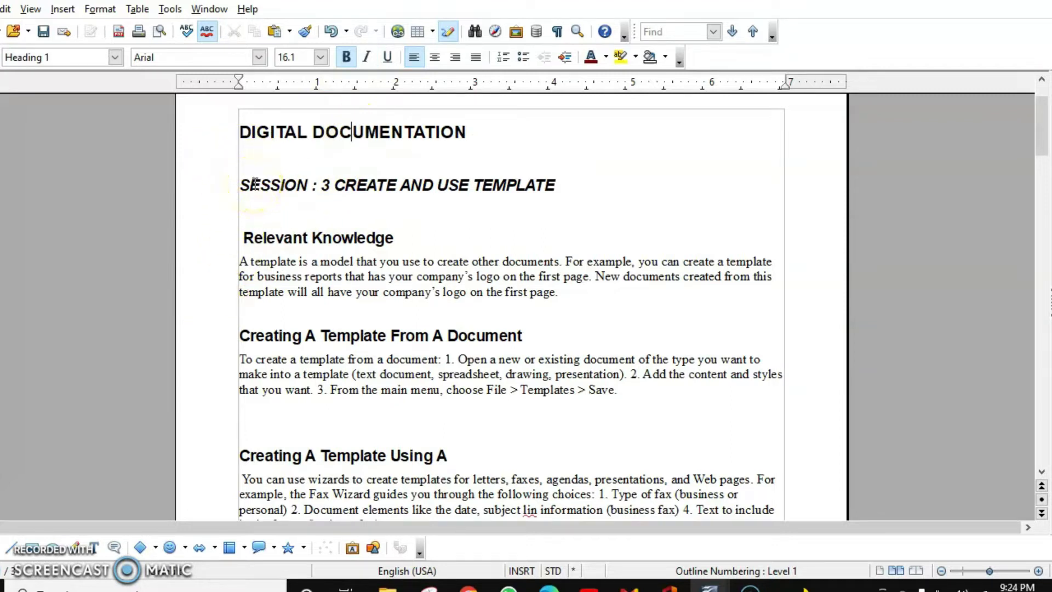
click(115, 56)
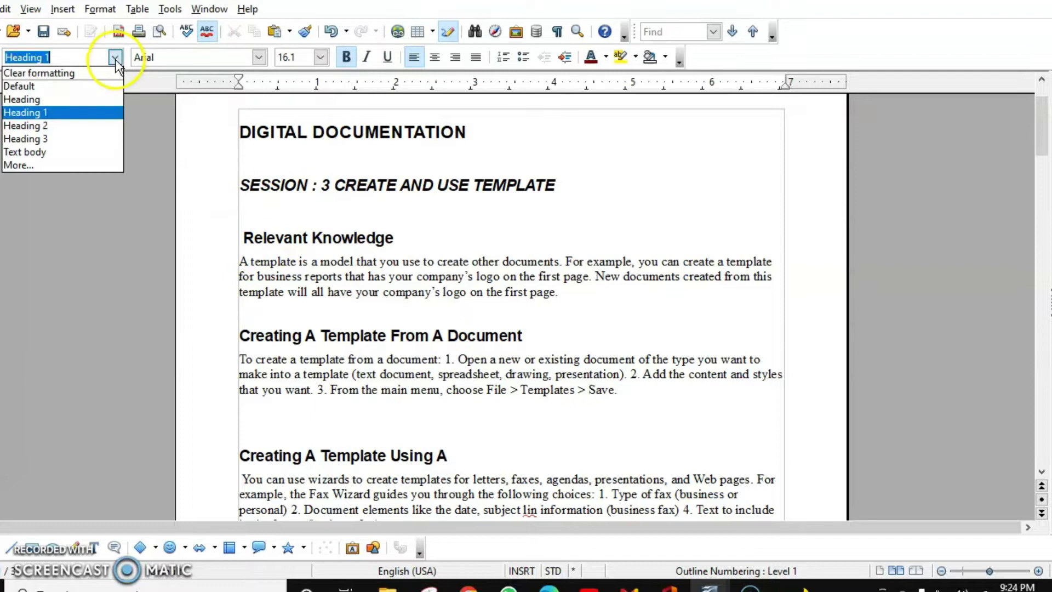
click(568, 208)
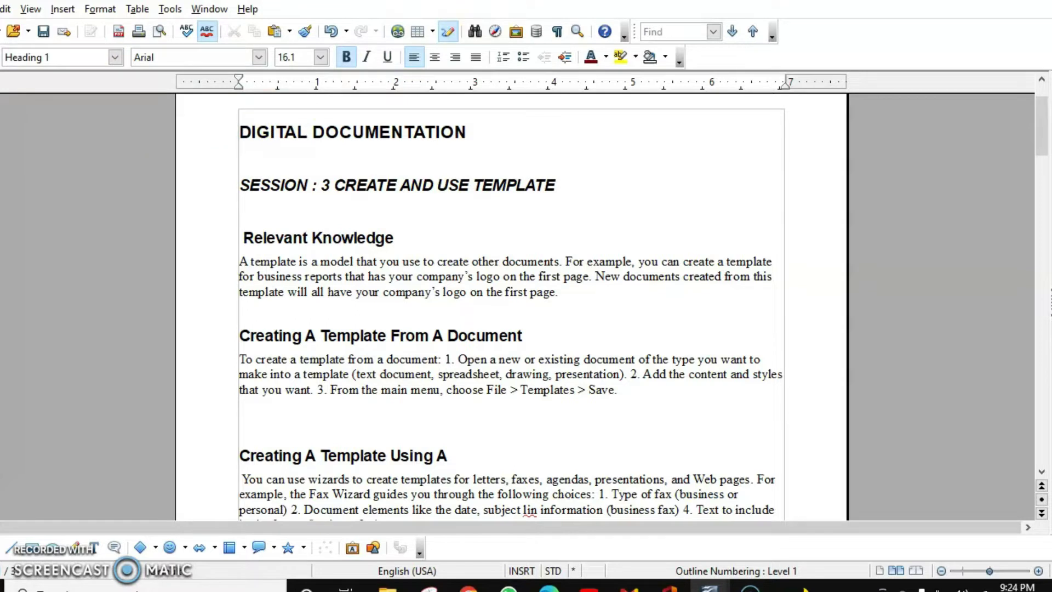
Insert blank lines above the DIGITAL DOCUMENTATION title to push the document's content down toward the second page
key(Return)
key(Return)
key(Return)
key(Up)
key(Up)
key(Return)
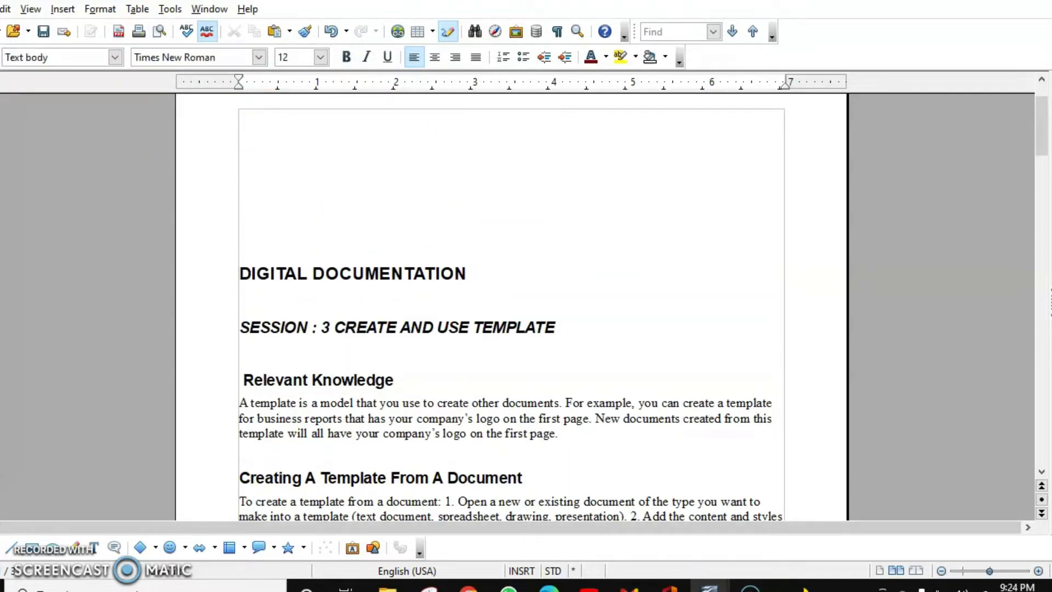
key(Return)
key(Return)
key(Return)
key(Return)
key(Return)
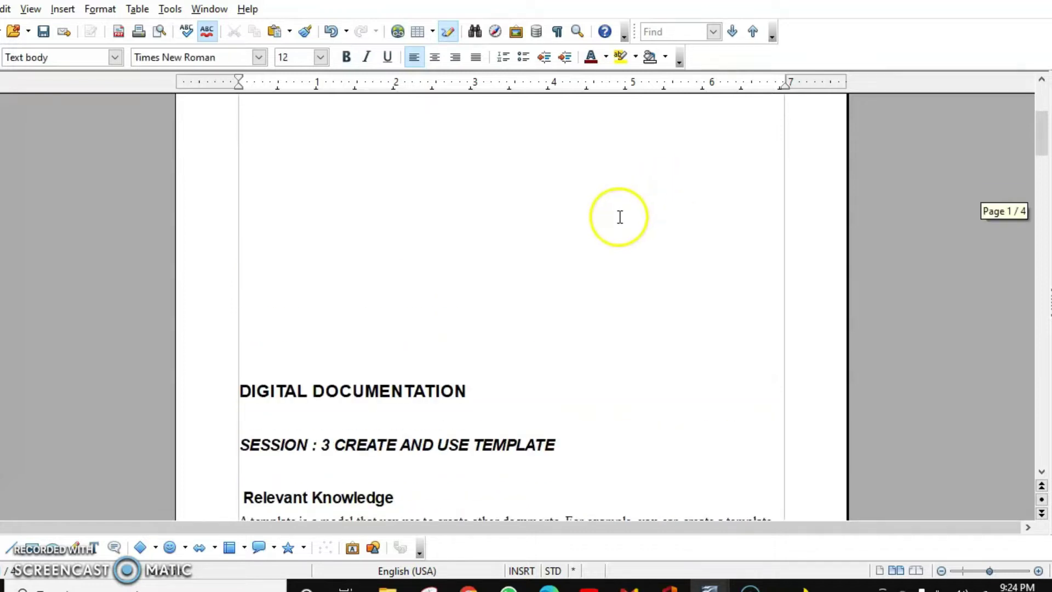
key(Return)
key(Return)
key(Return)
key(Return)
key(Return)
key(Return)
key(Return)
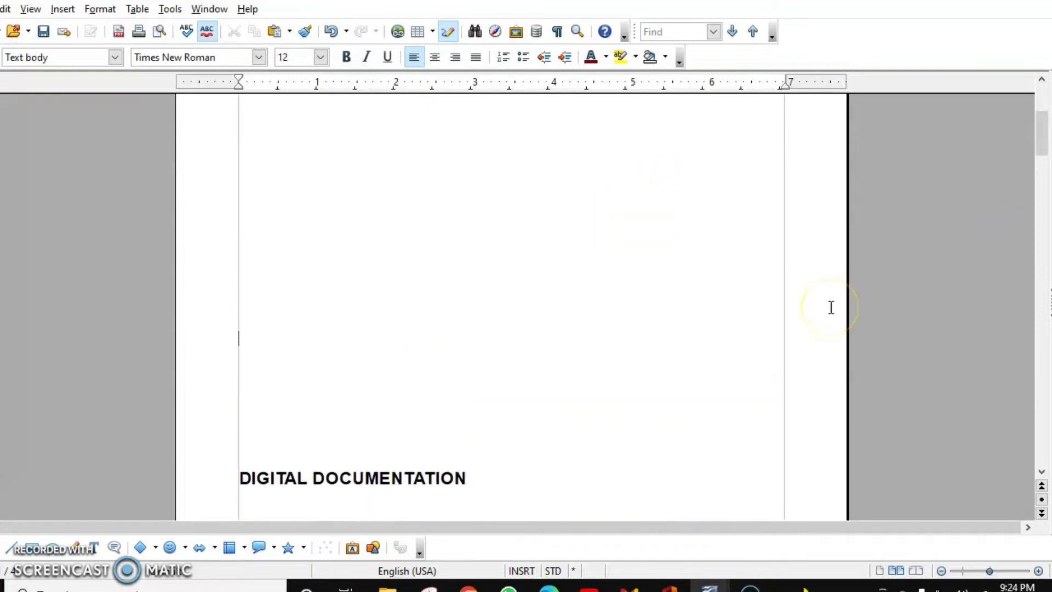
key(Return)
key(Return)
scroll(569, 351, down, 5)
key(Return)
key(Return)
key(Return)
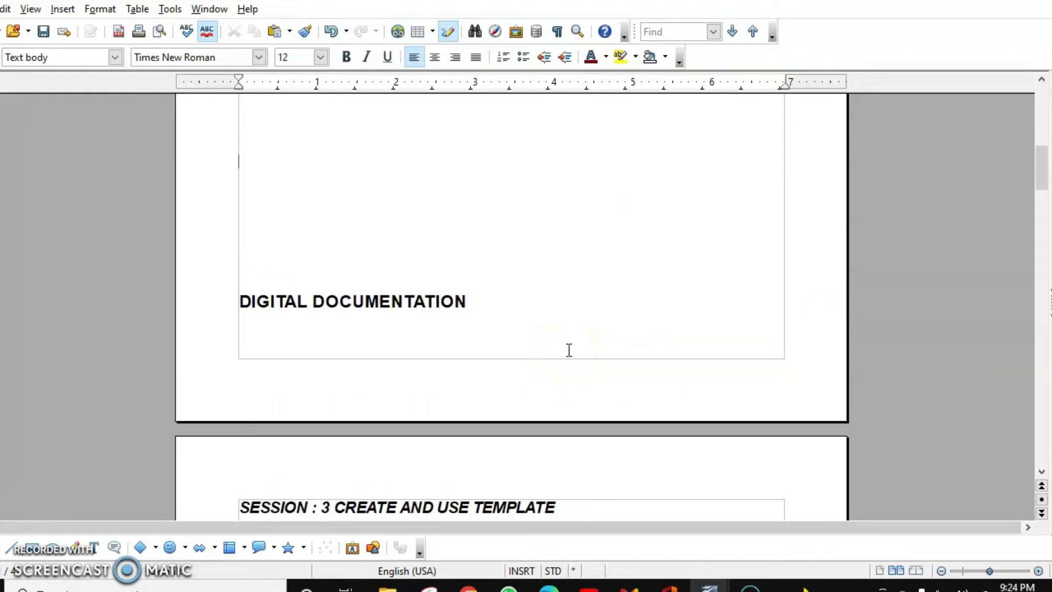
Insert a Table of Contents for the entire document at the start of the blank first page, keeping the default settings
scroll(568, 350, up, 9)
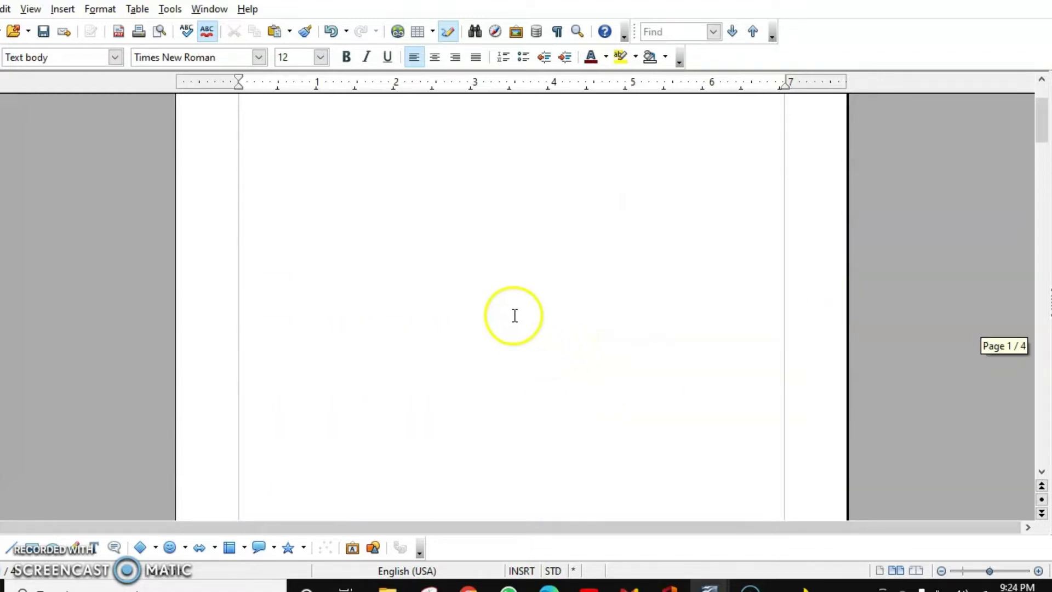
key(ctrl+1)
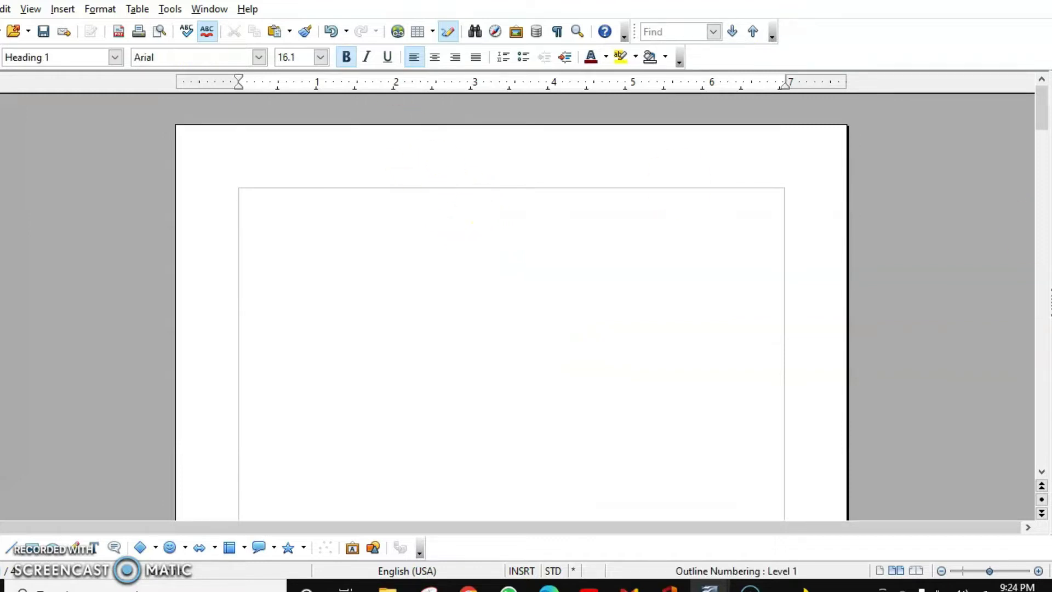
click(63, 10)
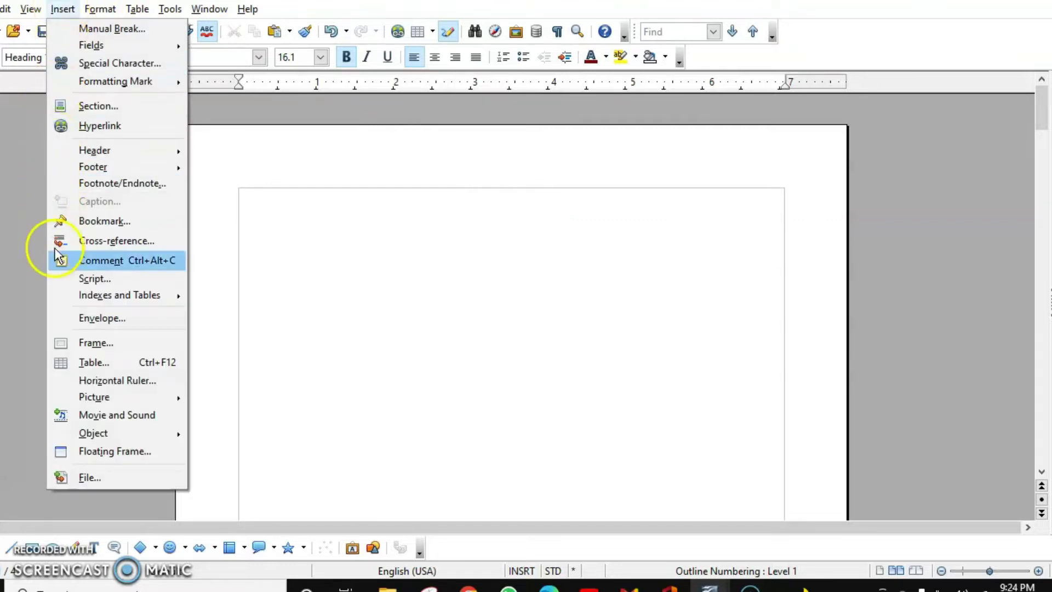
mouse_move(72, 297)
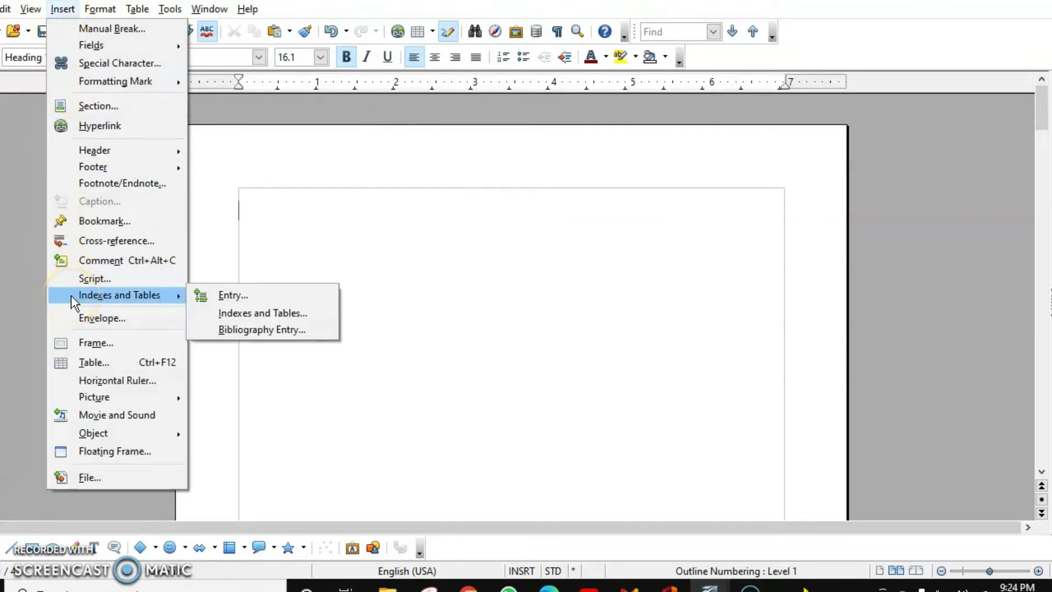
click(309, 313)
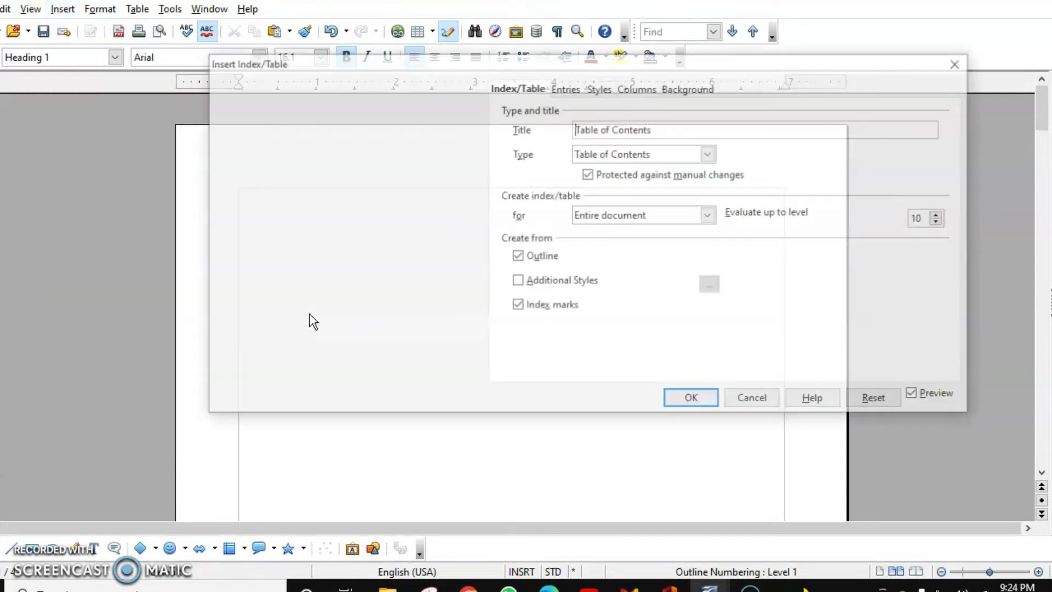
click(685, 401)
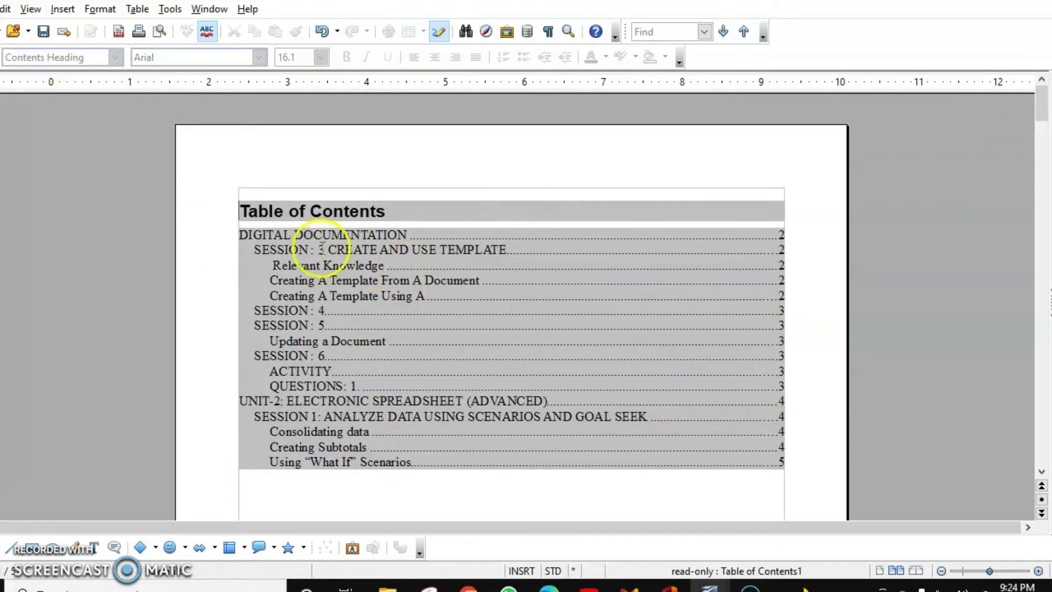
Compare the unit titles listed in the table of contents with the unit headings in the document
click(409, 235)
drag(409, 235, 230, 222)
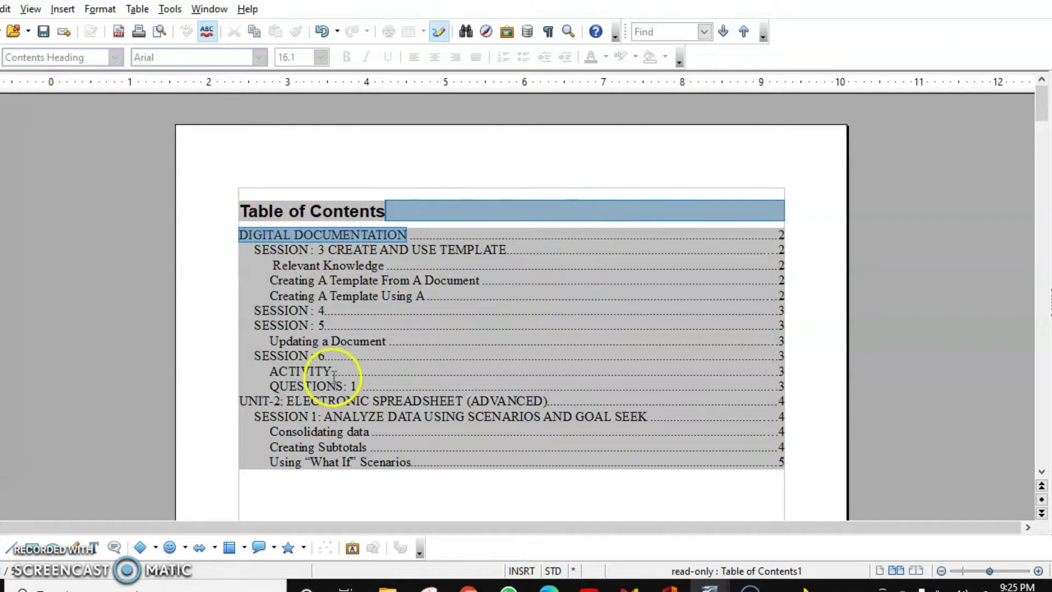
drag(235, 393, 556, 397)
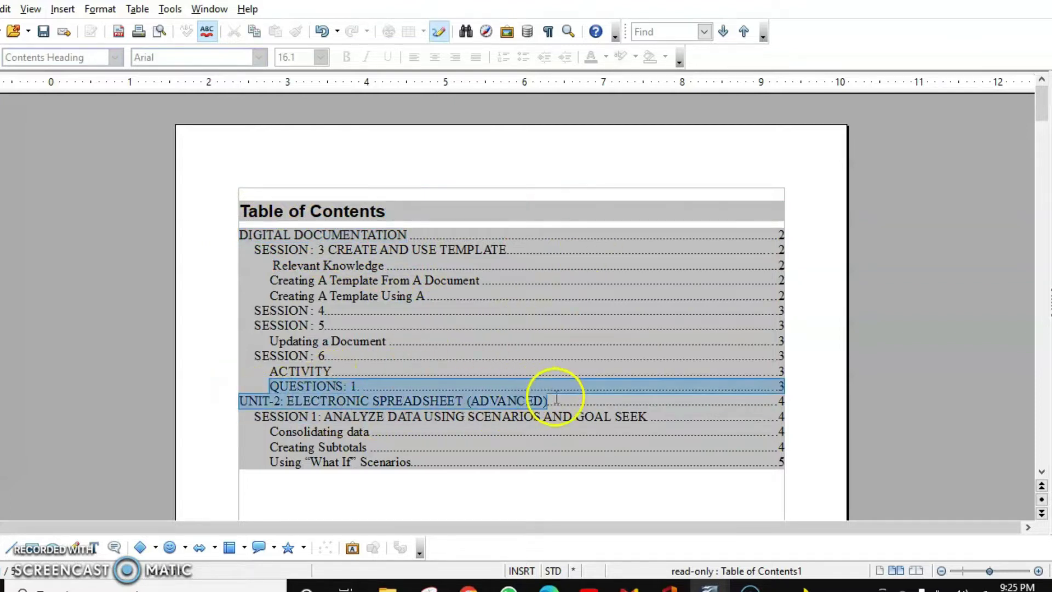
scroll(558, 396, down, 15)
scroll(563, 395, down, 15)
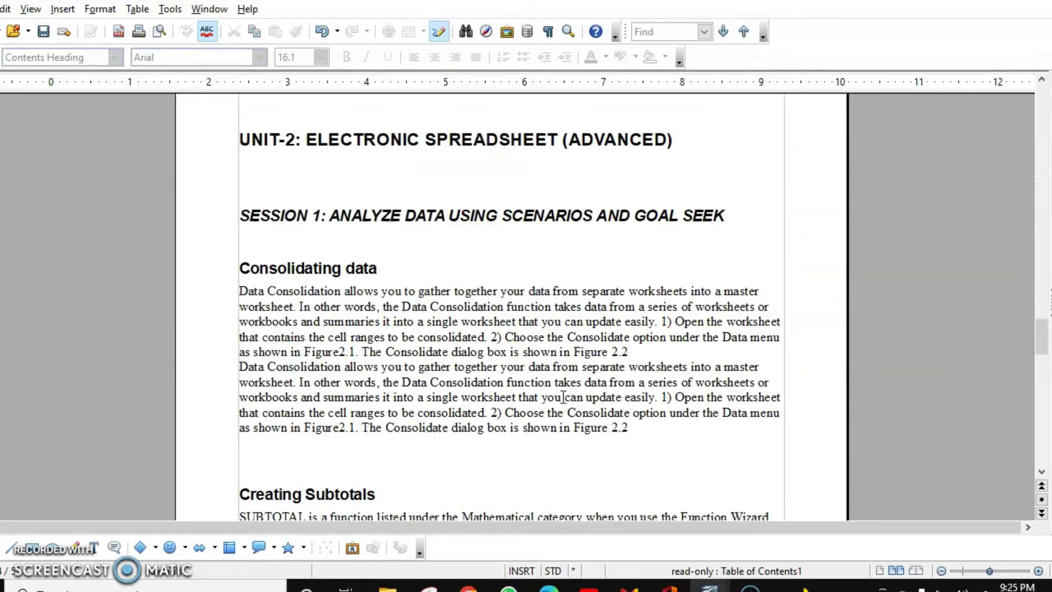
scroll(563, 395, up, 5)
click(473, 331)
click(474, 330)
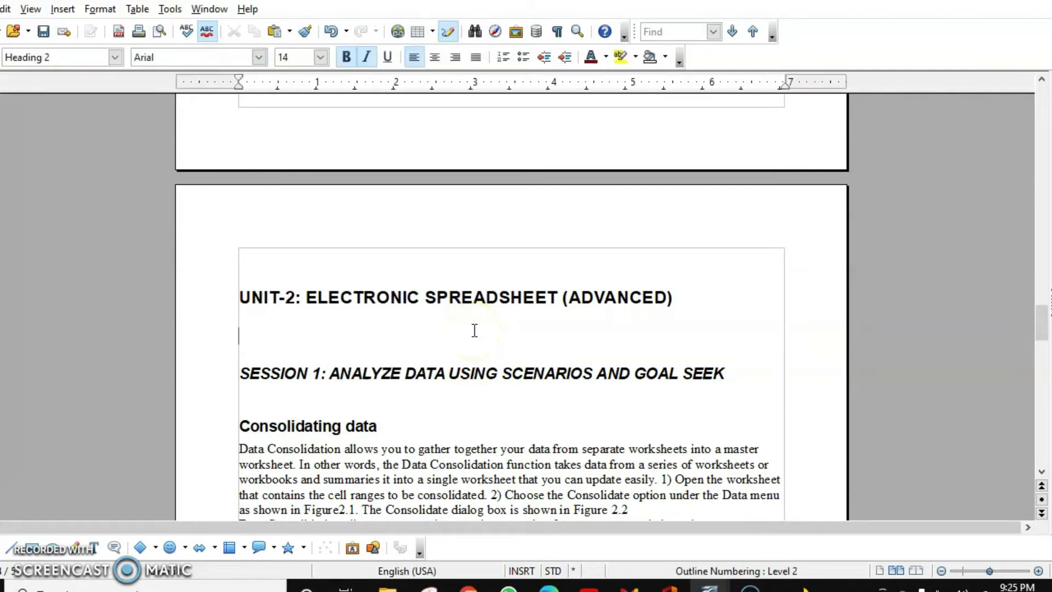
scroll(475, 330, down, 3)
scroll(474, 330, up, 20)
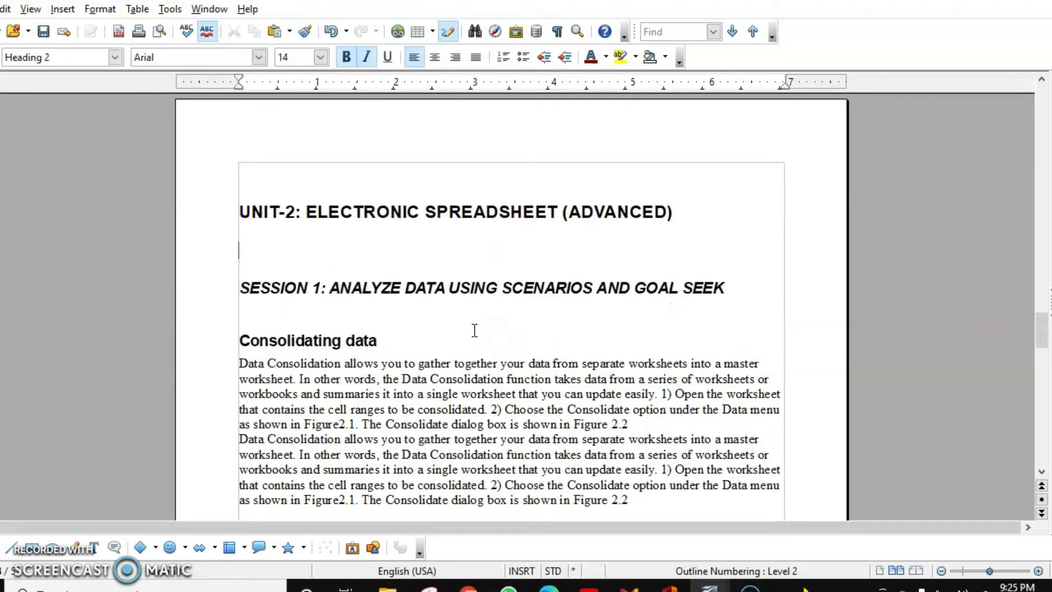
Append "(ADVANCED)" to the DIGITAL DOCUMENTATION heading
click(613, 318)
scroll(617, 352, down, 20)
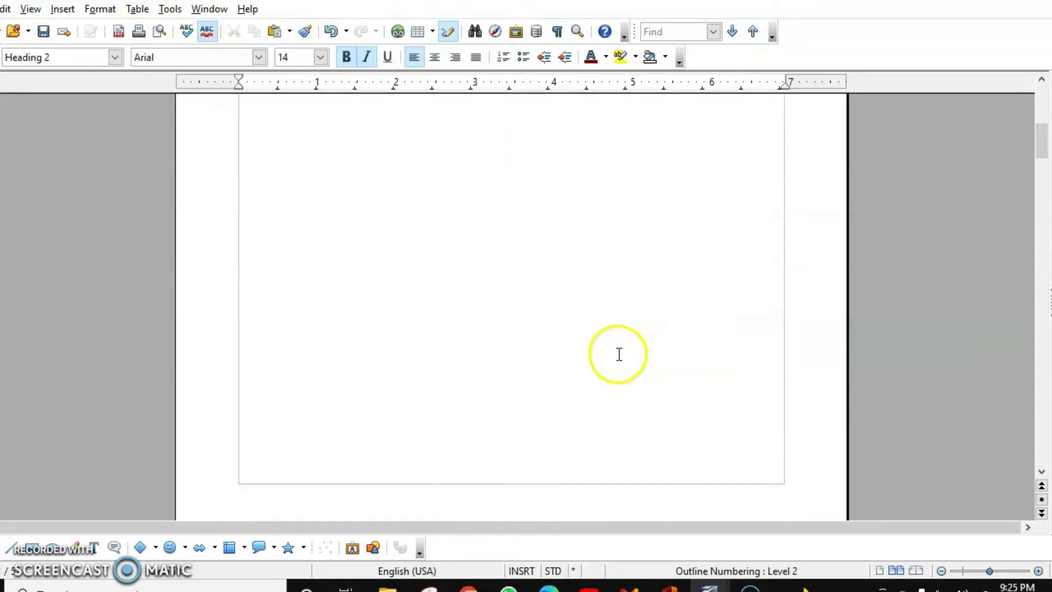
scroll(619, 354, down, 5)
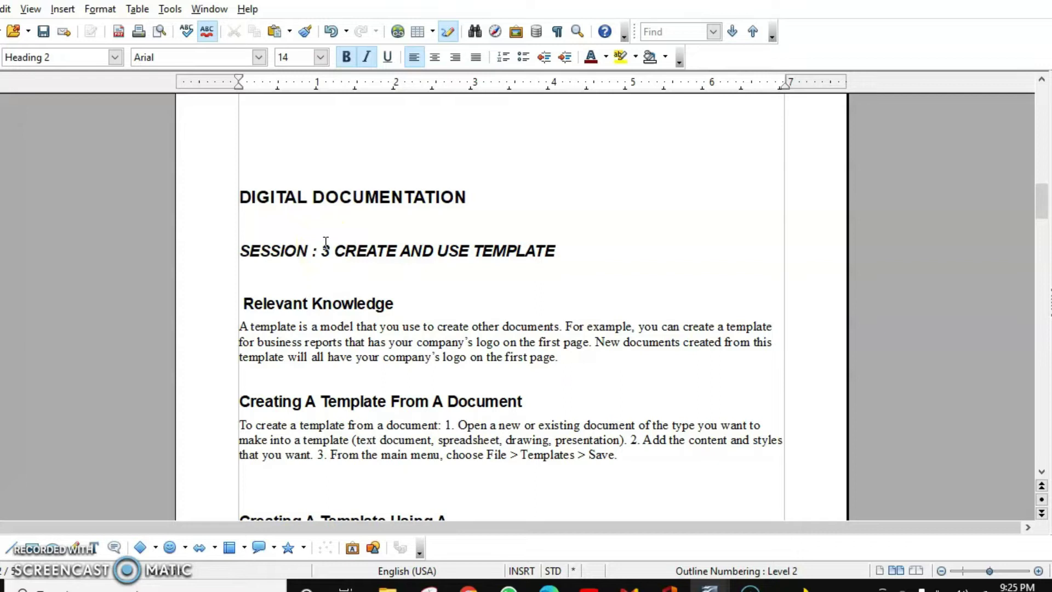
click(474, 195)
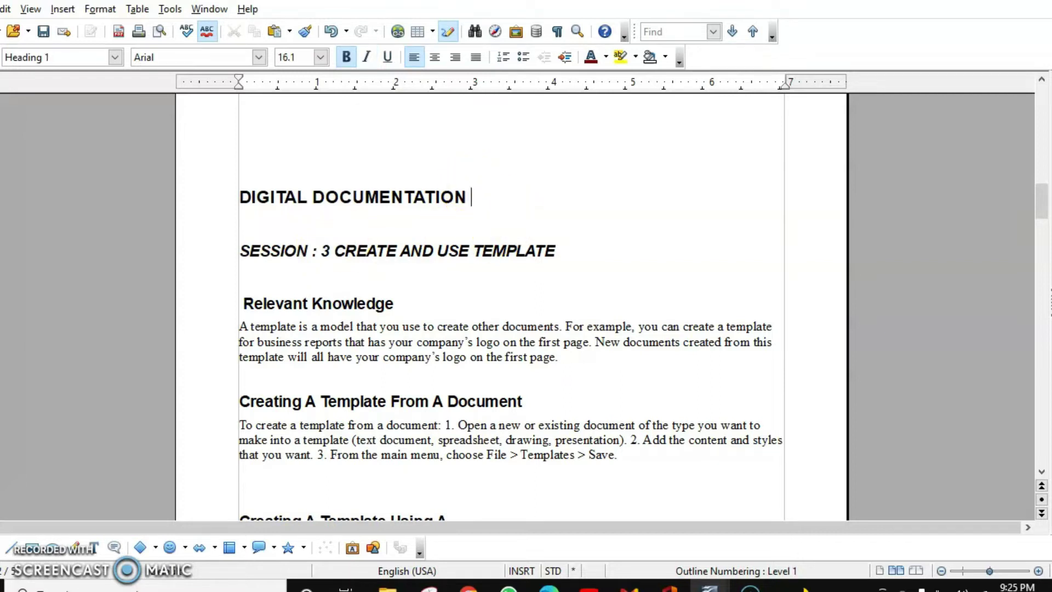
text(())
text(ADVANC)
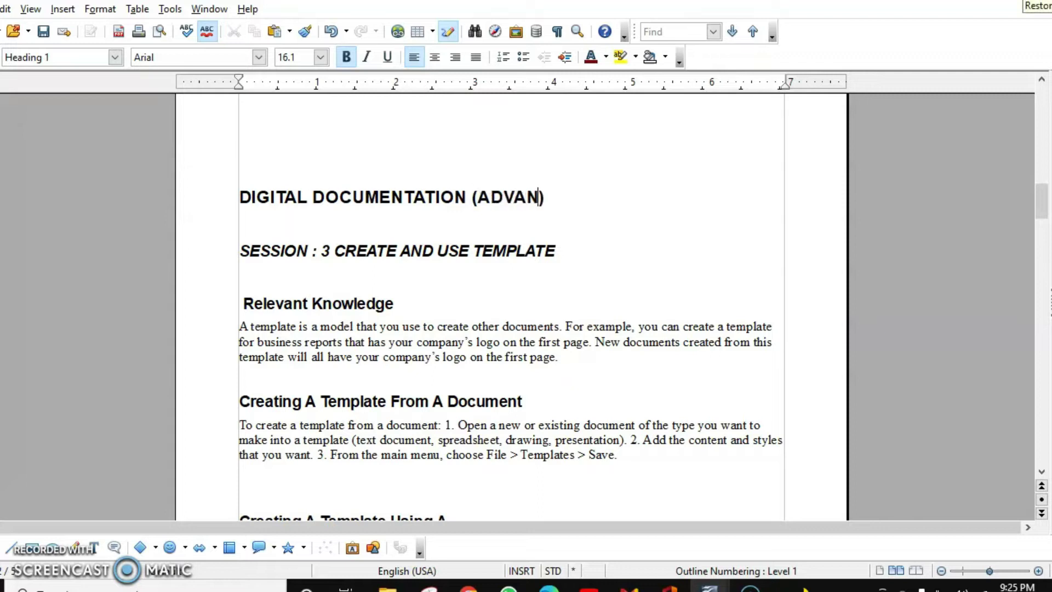
text(ED)
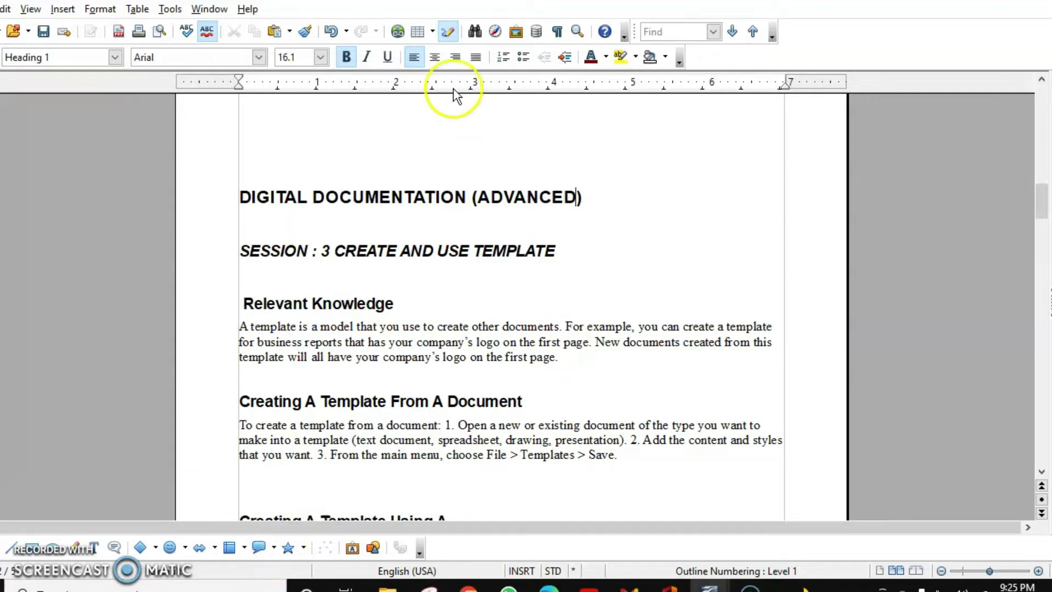
Update the table of contents to pick up the revised unit title, and check that title's entry
scroll(470, 261, up, 15)
scroll(470, 260, up, 10)
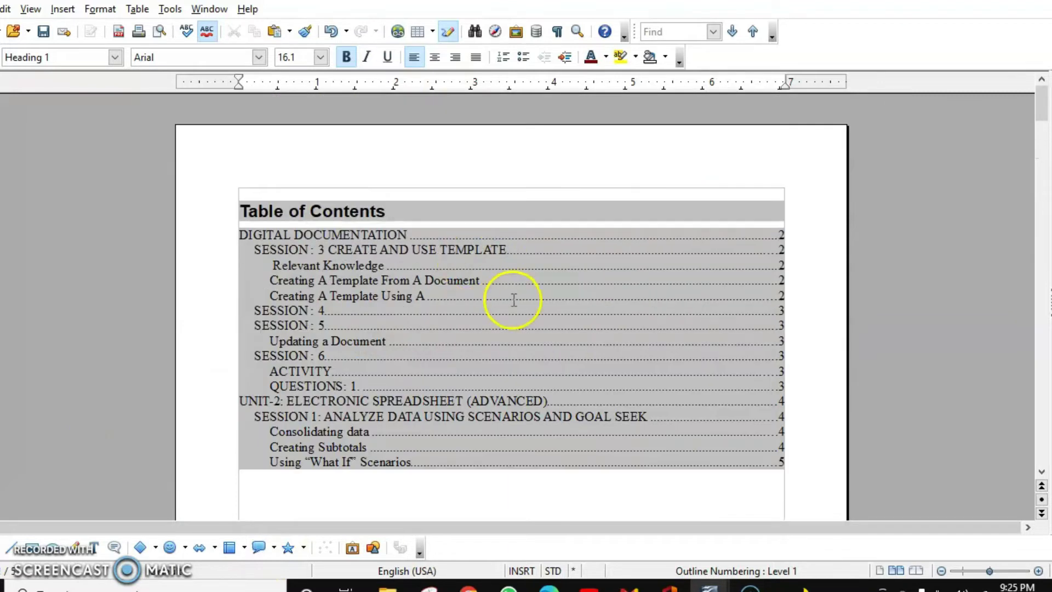
right_click(513, 301)
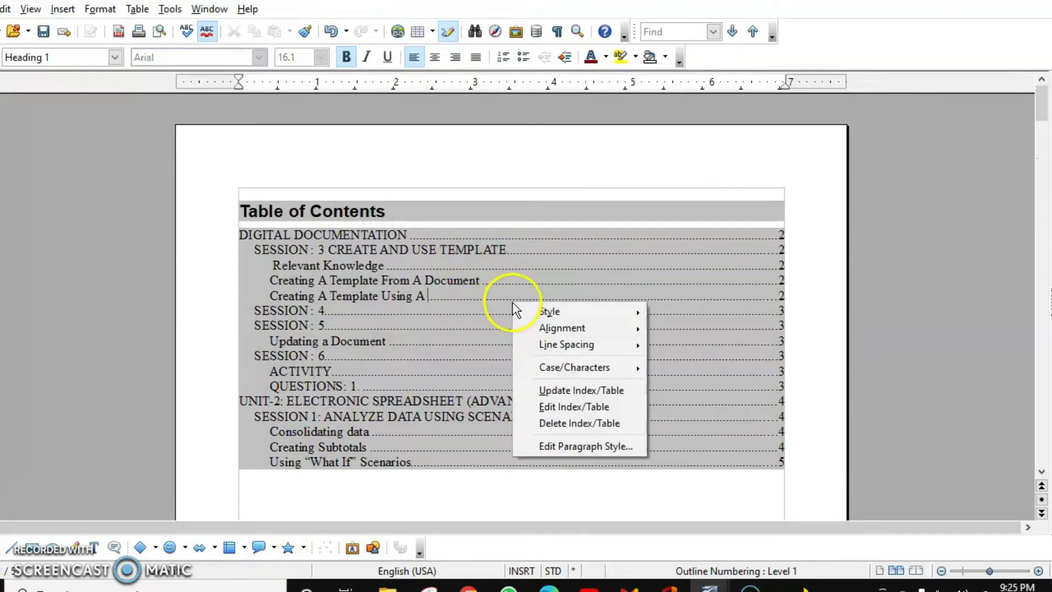
click(553, 390)
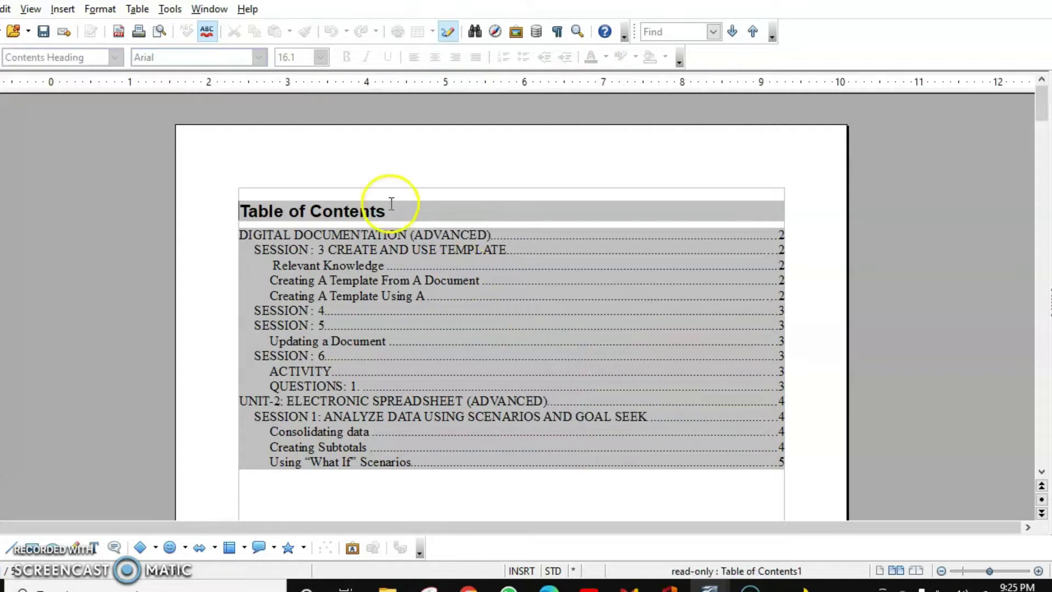
drag(411, 235, 535, 237)
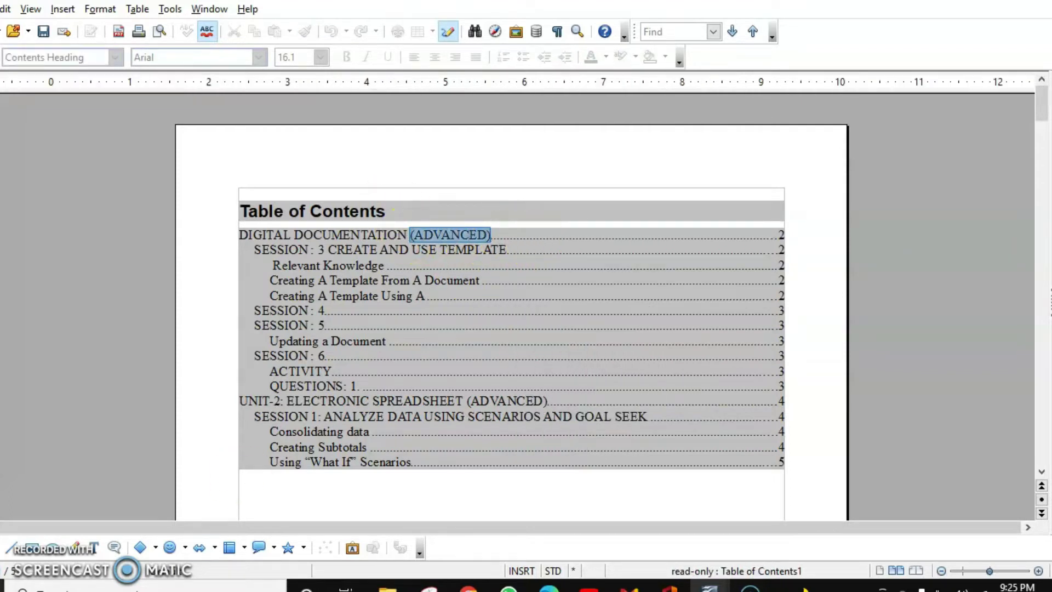
Apply the Heading 3 style to "Setting A Default Template" under Session 4 and "Resetting the default template." under Session 5
ctrl+click(289, 310)
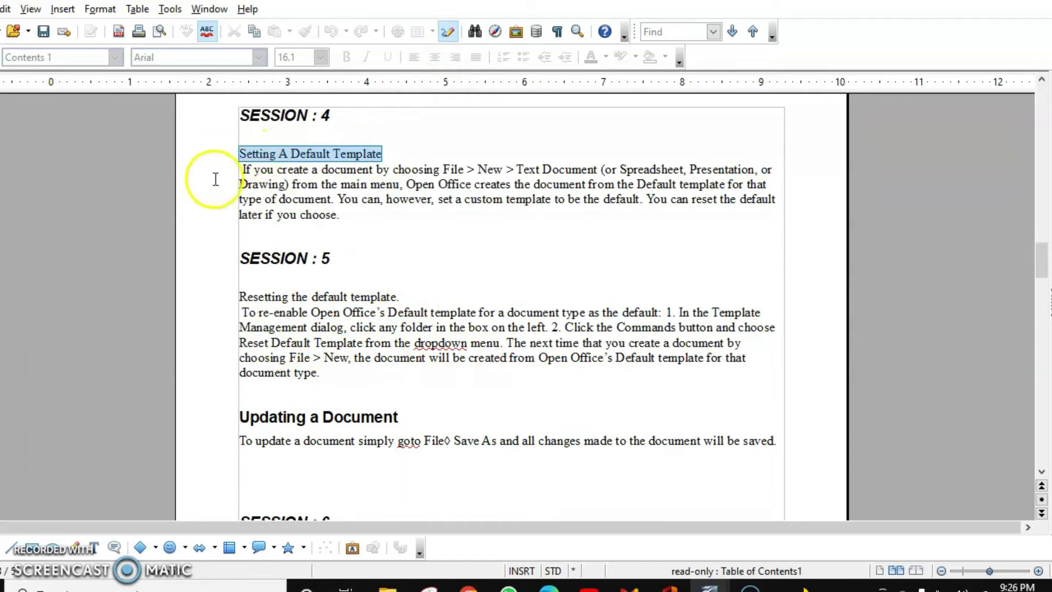
click(114, 54)
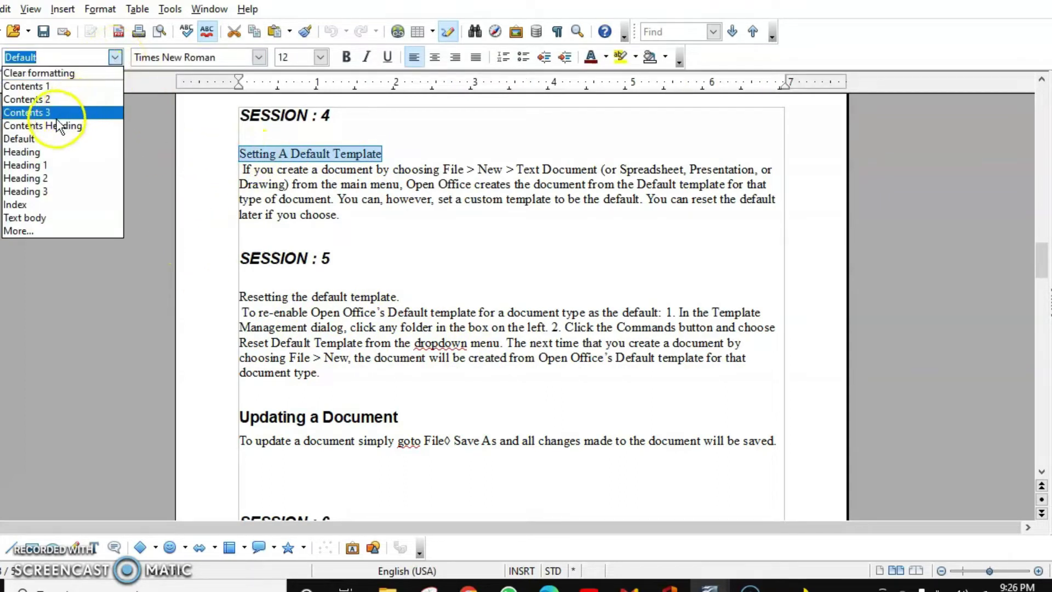
click(44, 191)
drag(411, 318, 219, 313)
key(ctrl+3)
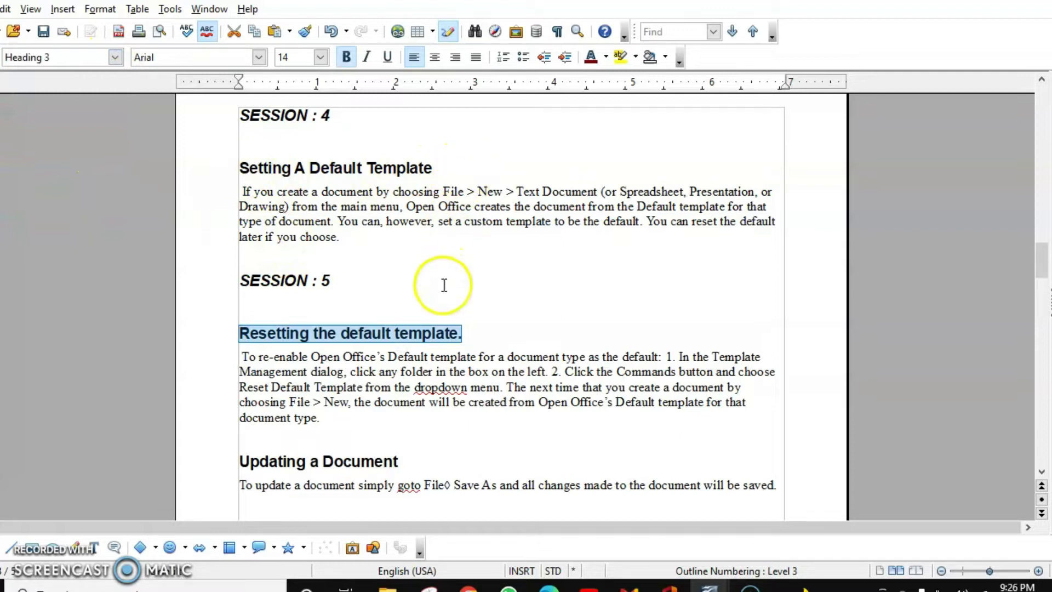
Update the table of contents to include the newly styled topic headings under Sessions 4 and 5
scroll(397, 313, up, 15)
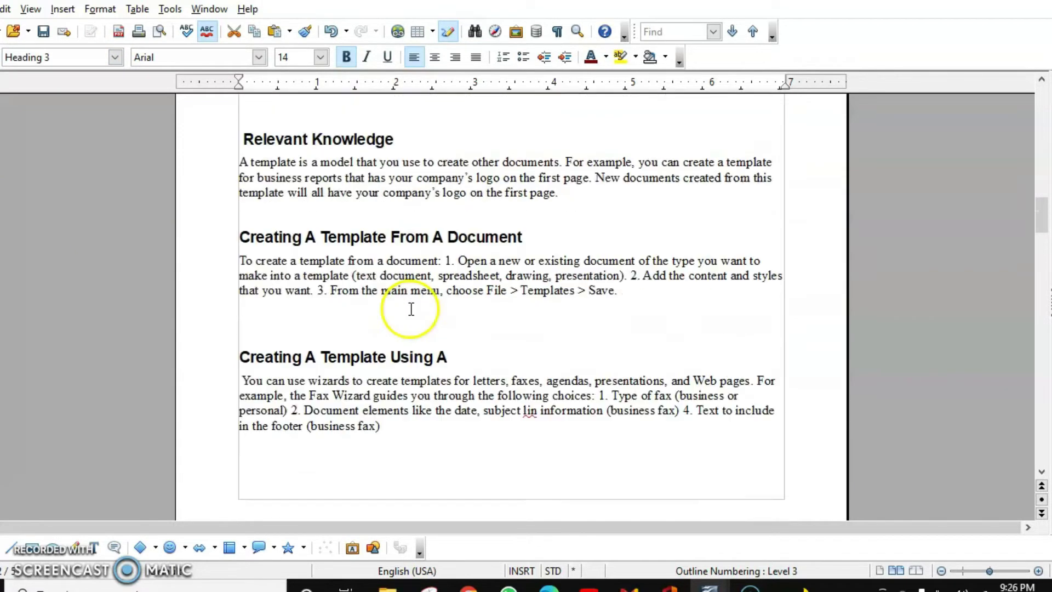
scroll(341, 263, up, 6)
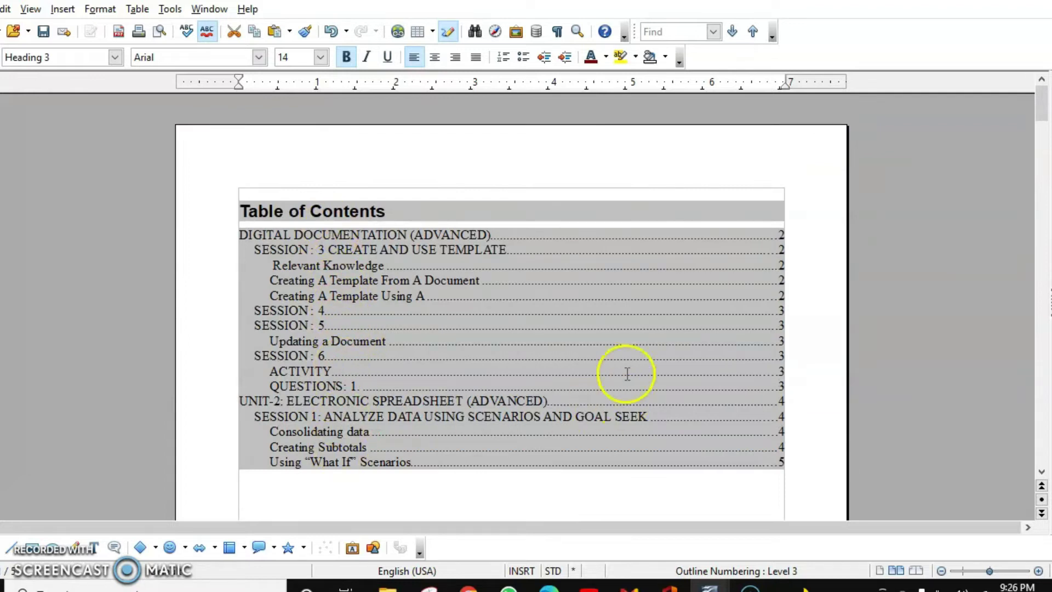
right_click(583, 301)
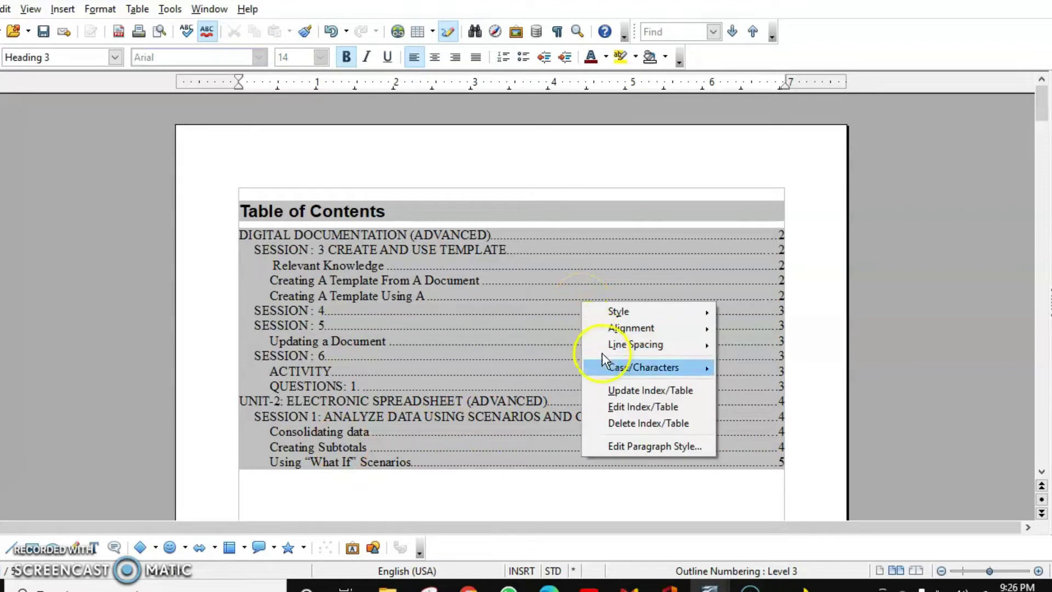
click(620, 392)
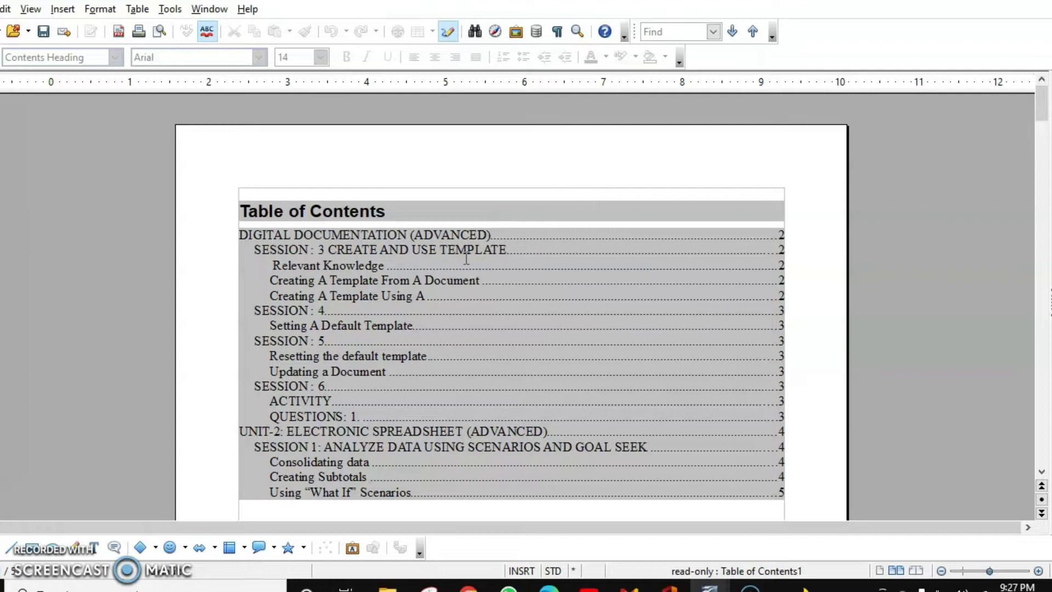
Edit the table of contents and change its title to "INDEX"
right_click(599, 281)
mouse_move(648, 293)
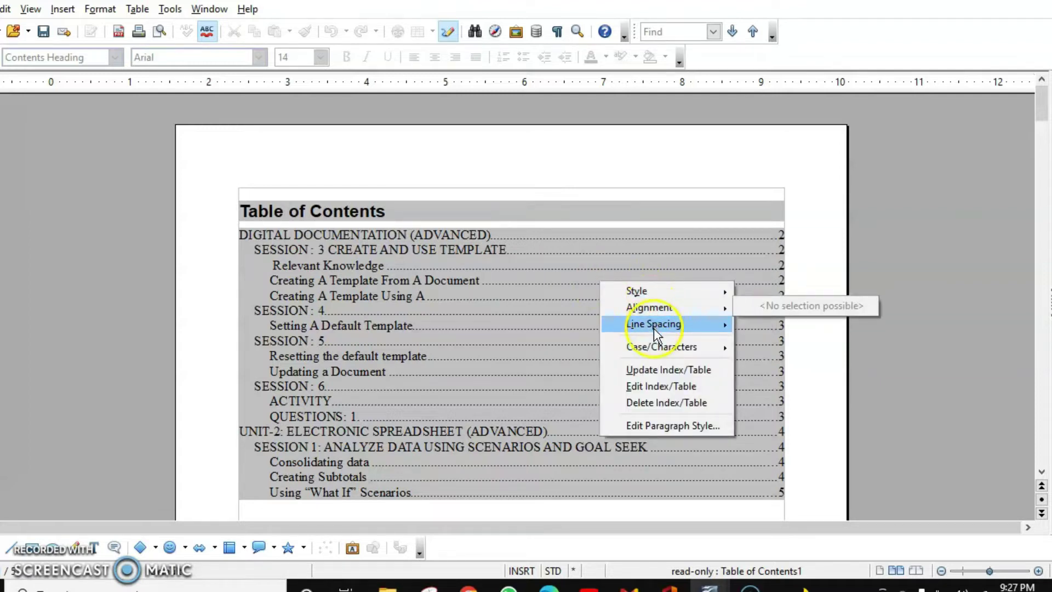
mouse_move(653, 328)
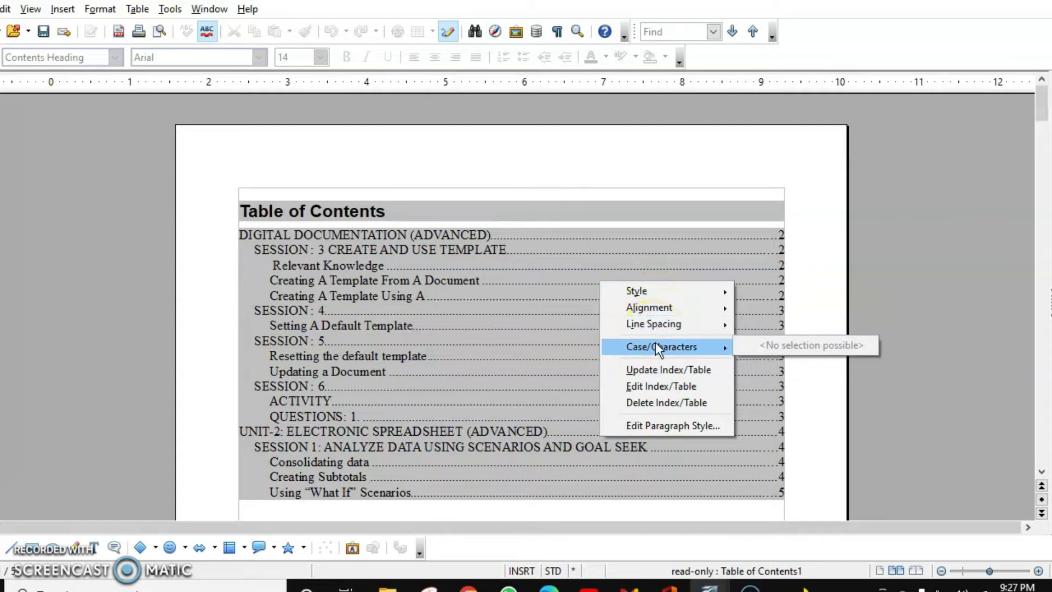
click(655, 372)
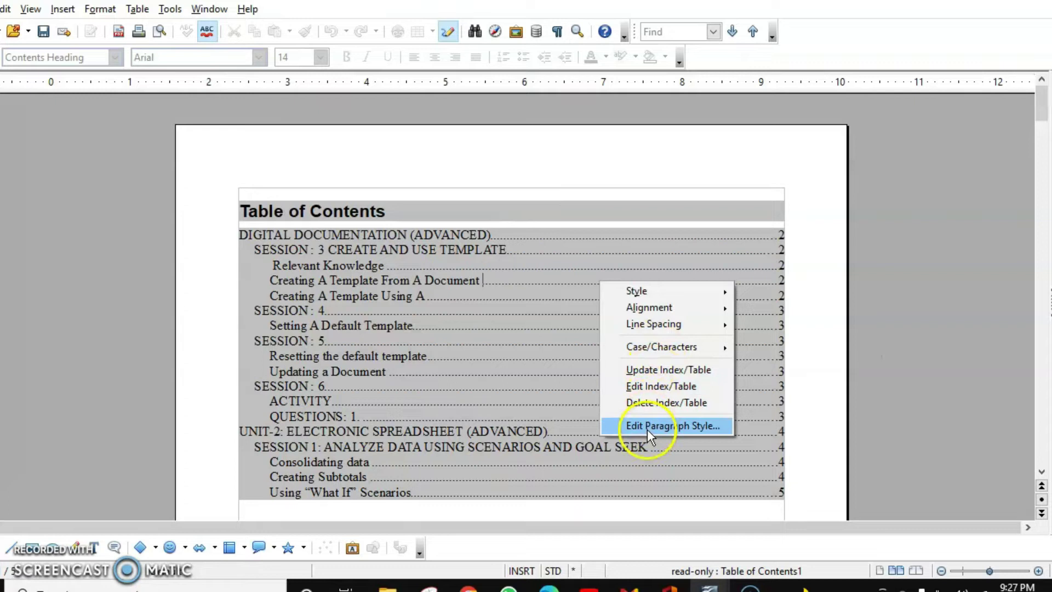
click(645, 390)
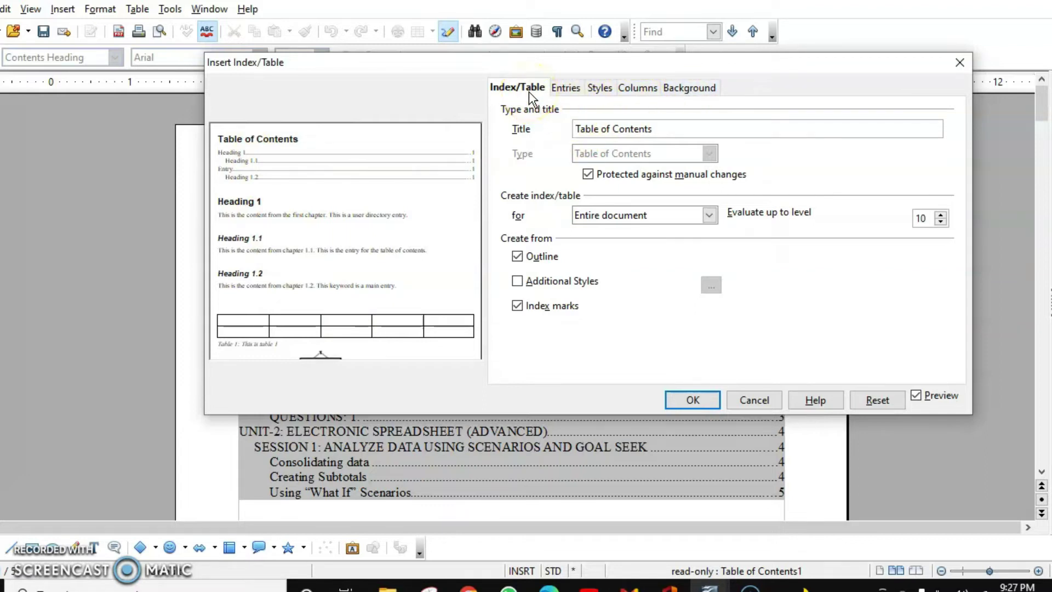
drag(591, 61, 546, 235)
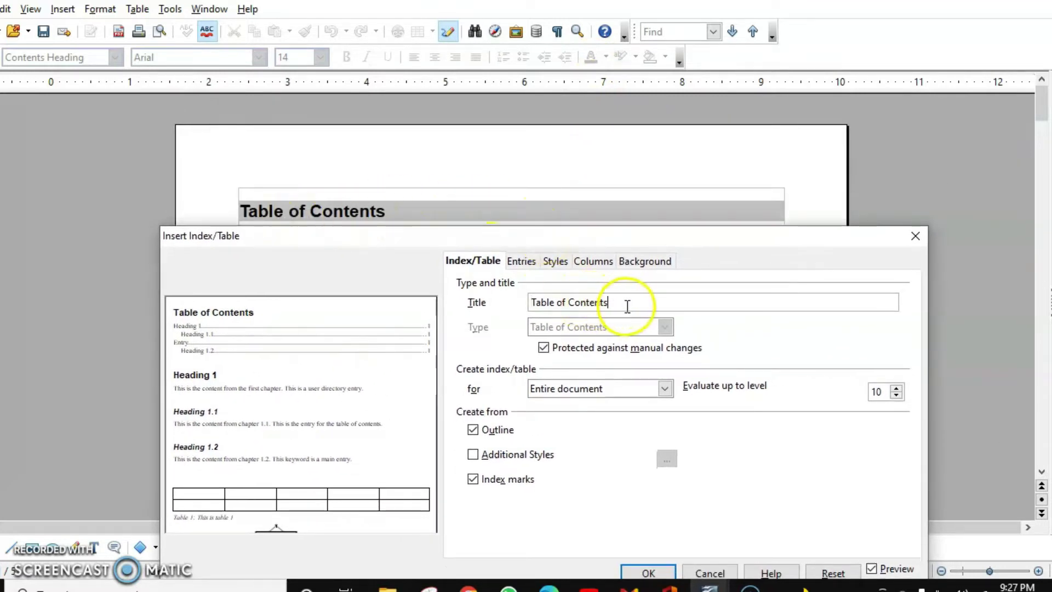
drag(627, 303, 467, 302)
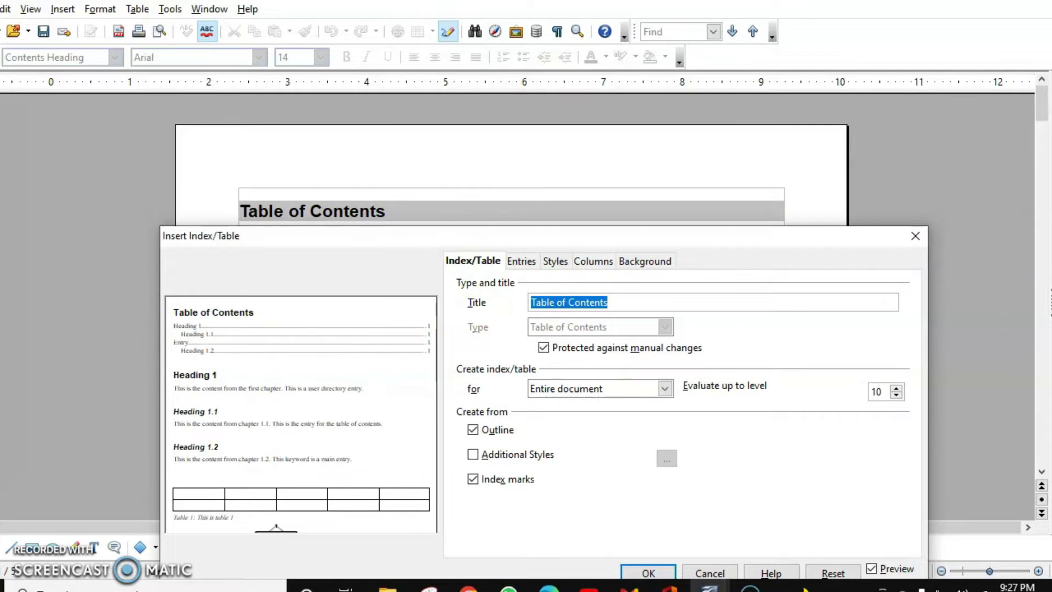
text(INDEX.)
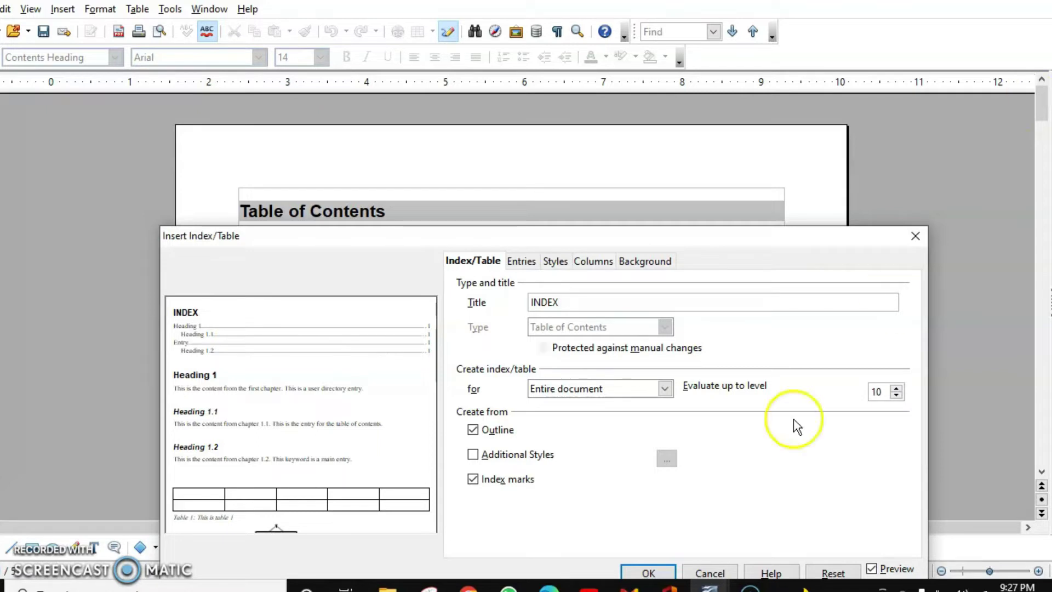
click(664, 500)
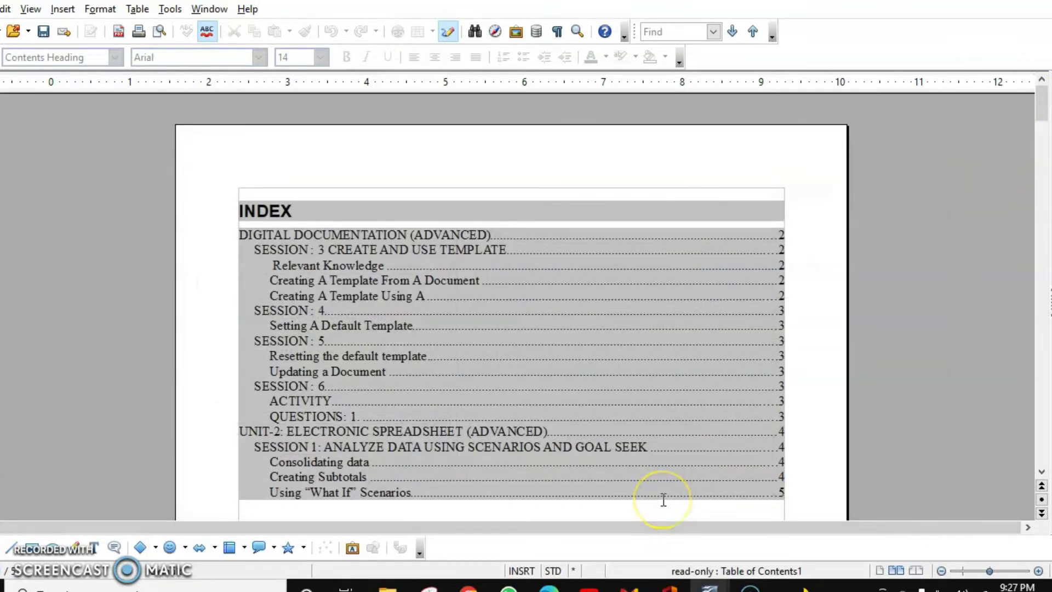
Check the index's protection setting, and try to delete a character directly within its entries
double_click(663, 499)
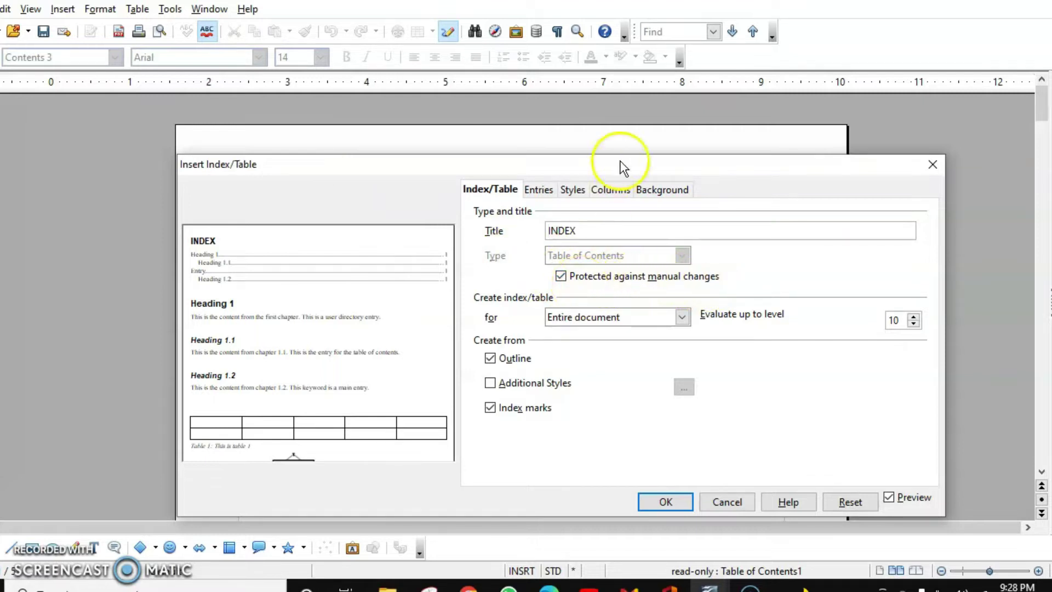
click(665, 502)
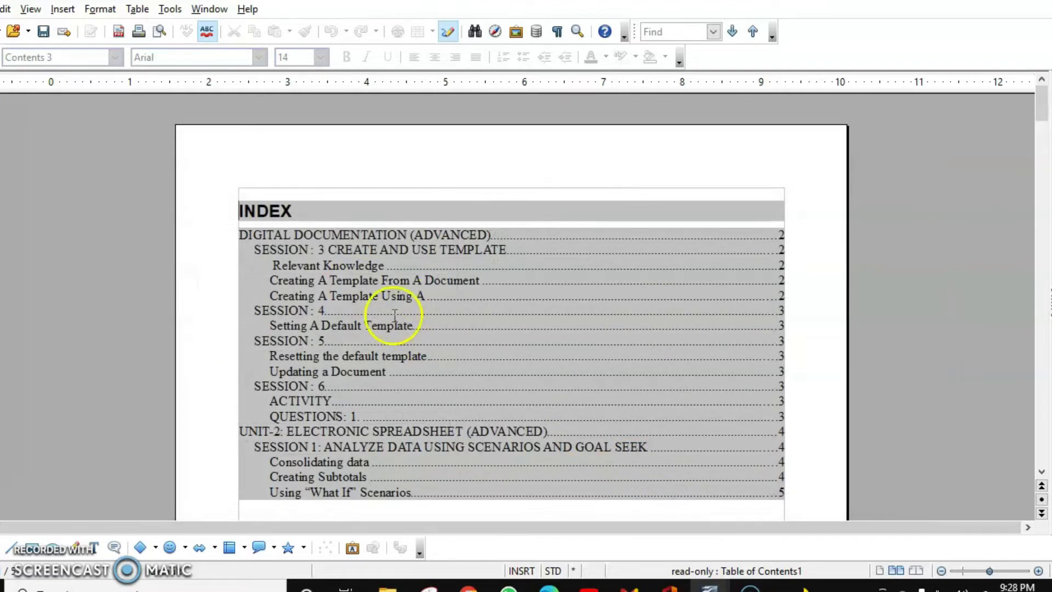
key(BackSpace)
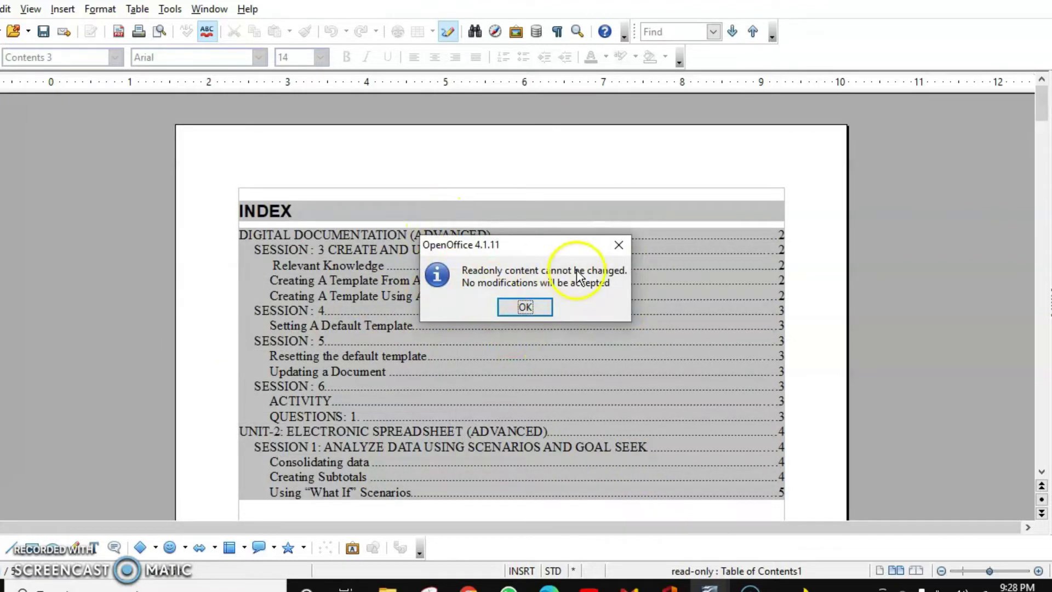
click(528, 308)
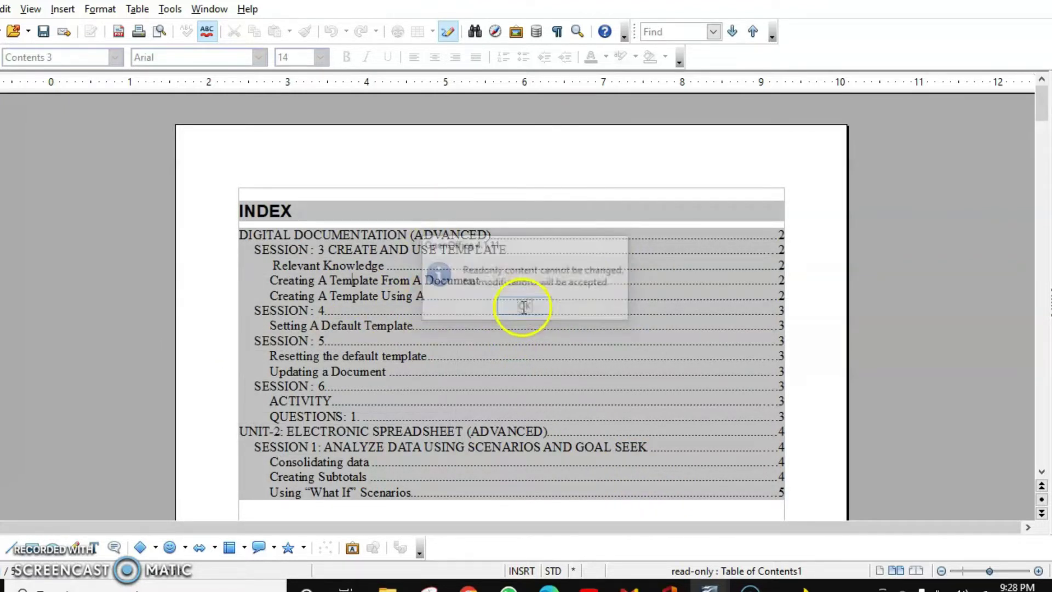
Turn off the index's protection against manual changes, and append "..." directly to its INDEX title
right_click(531, 314)
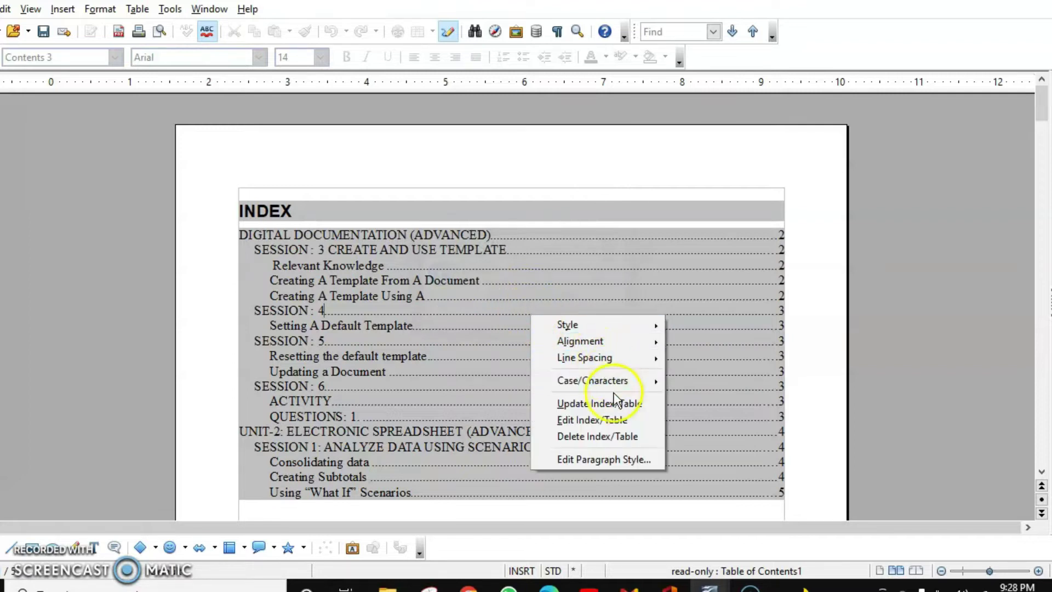
click(617, 420)
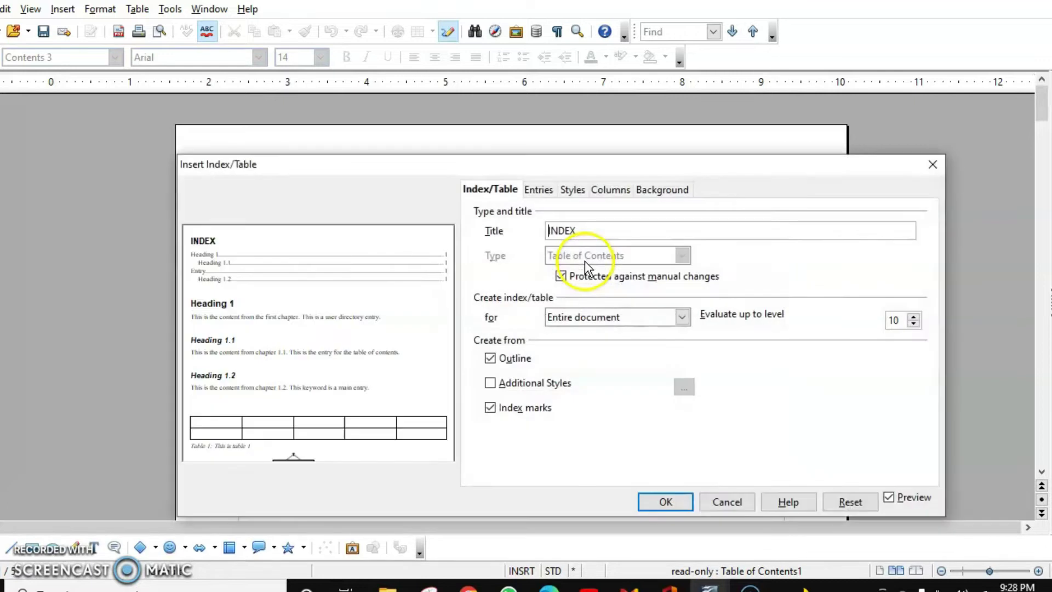
click(559, 277)
click(665, 502)
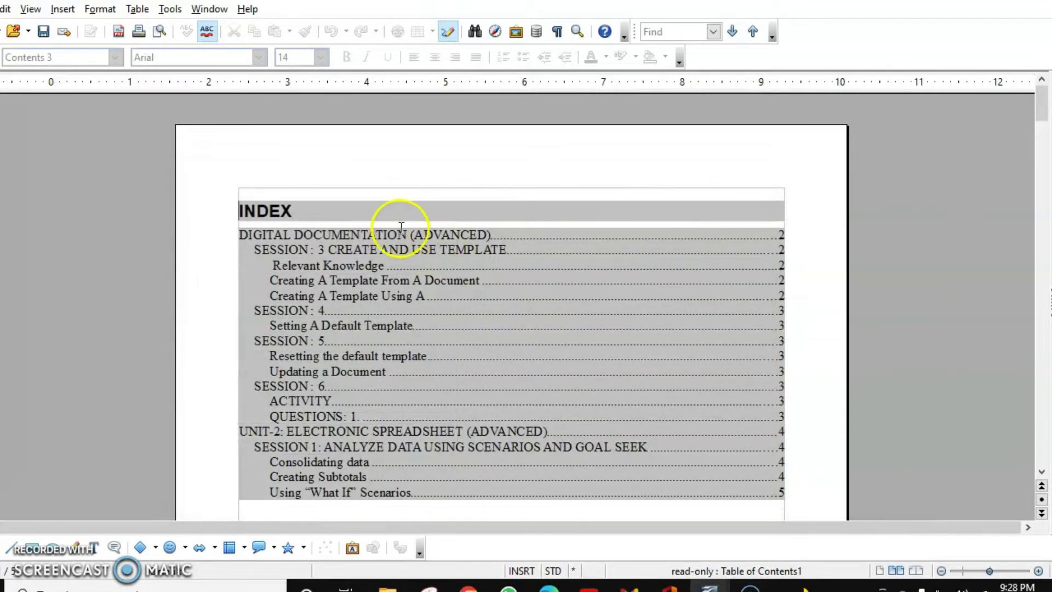
click(314, 206)
text(...)
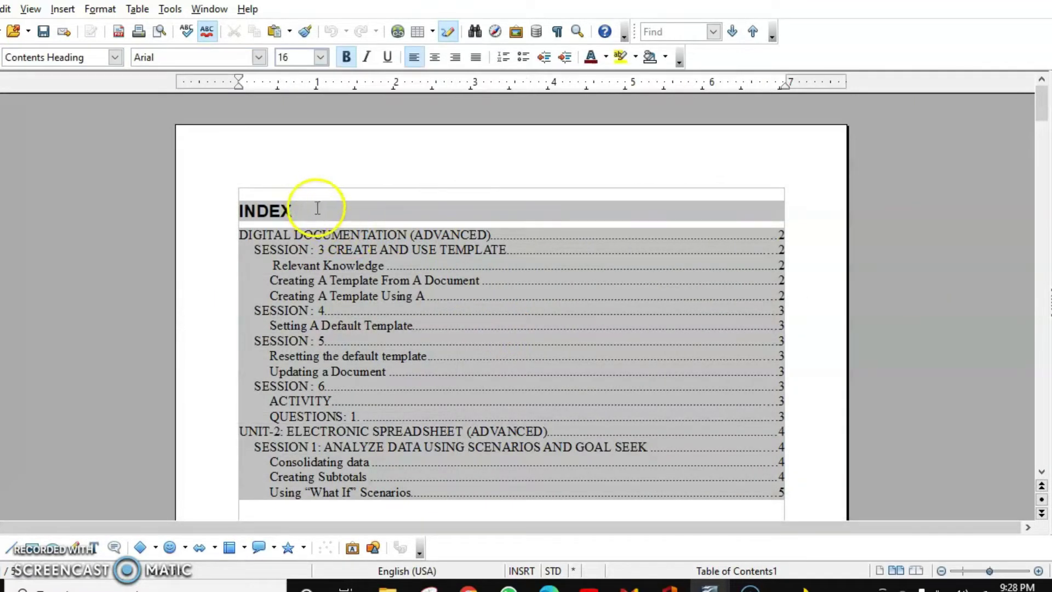
Turn on the index's protection against manual changes, keeping it created for the entire document from outline and index marks
right_click(494, 308)
click(572, 282)
click(564, 280)
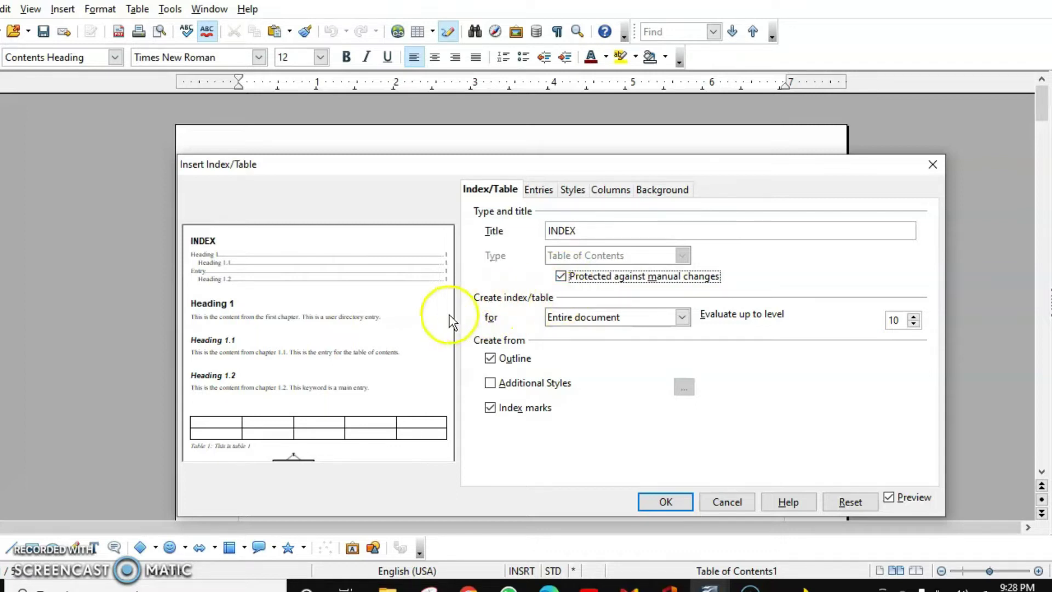
click(683, 316)
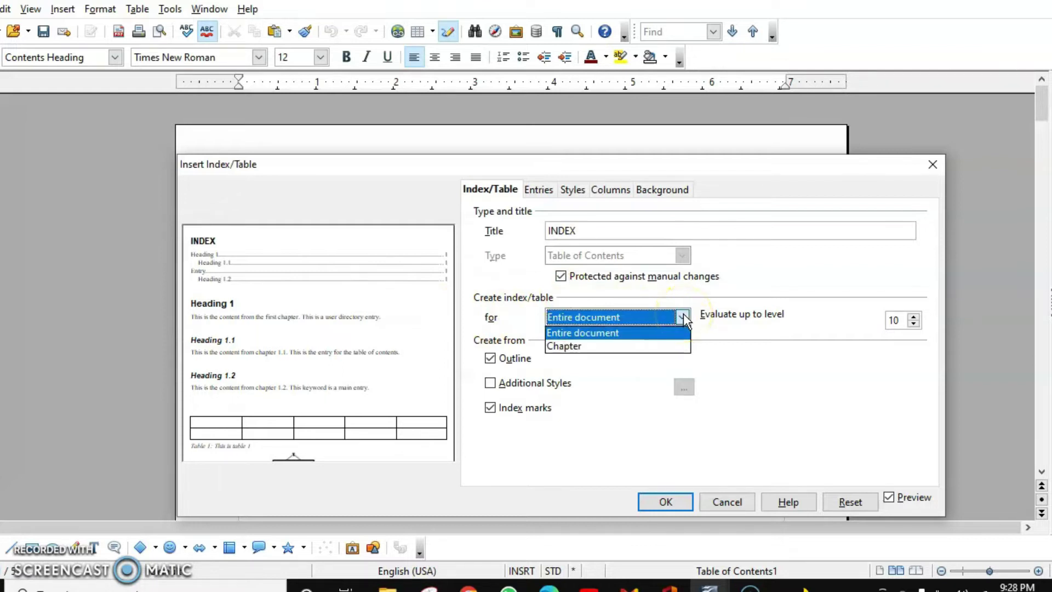
click(683, 316)
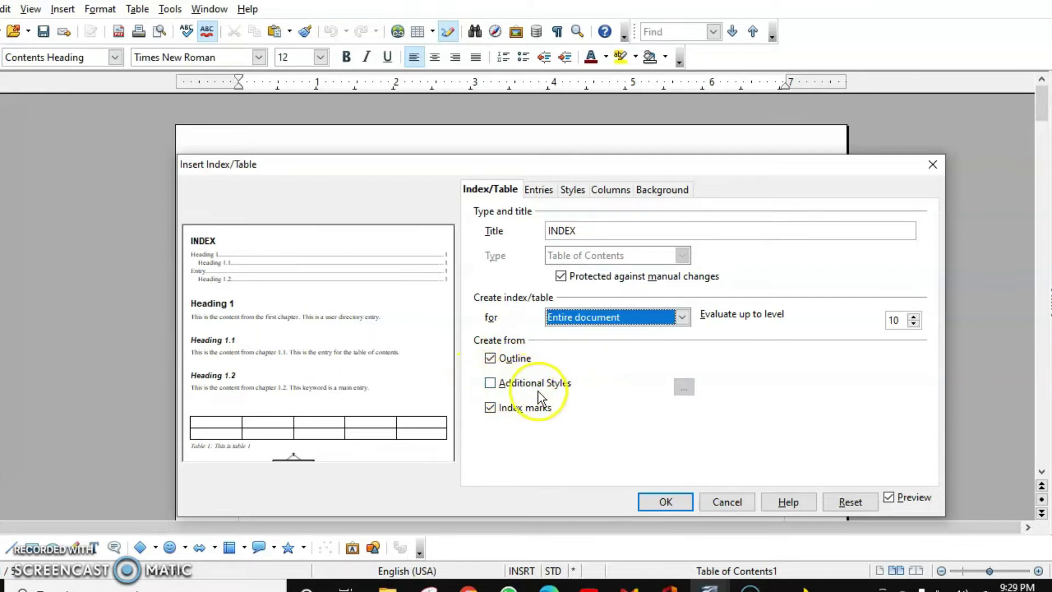
drag(536, 164, 928, 166)
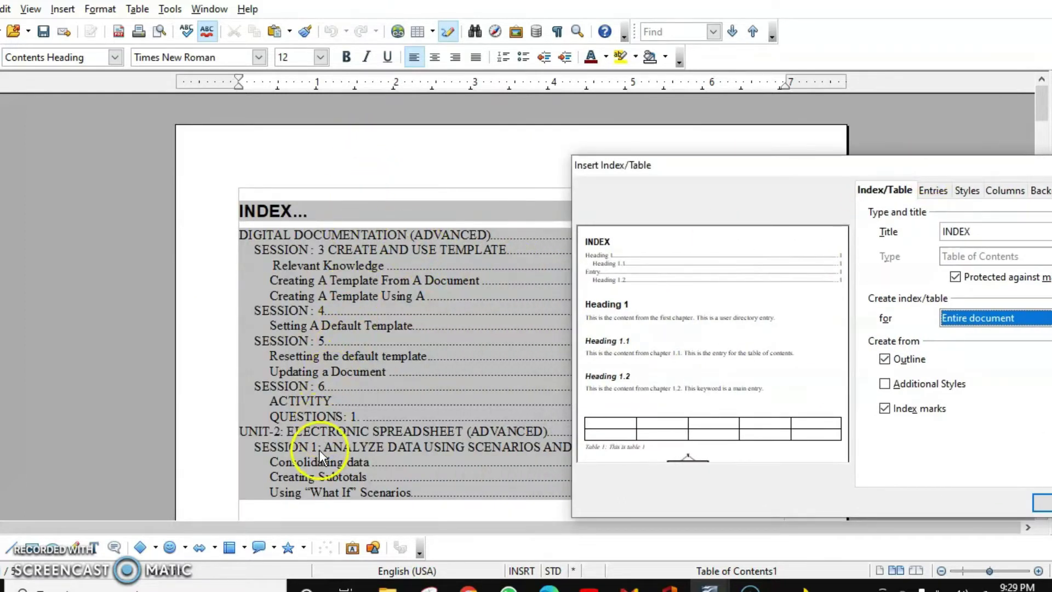
drag(837, 166, 528, 145)
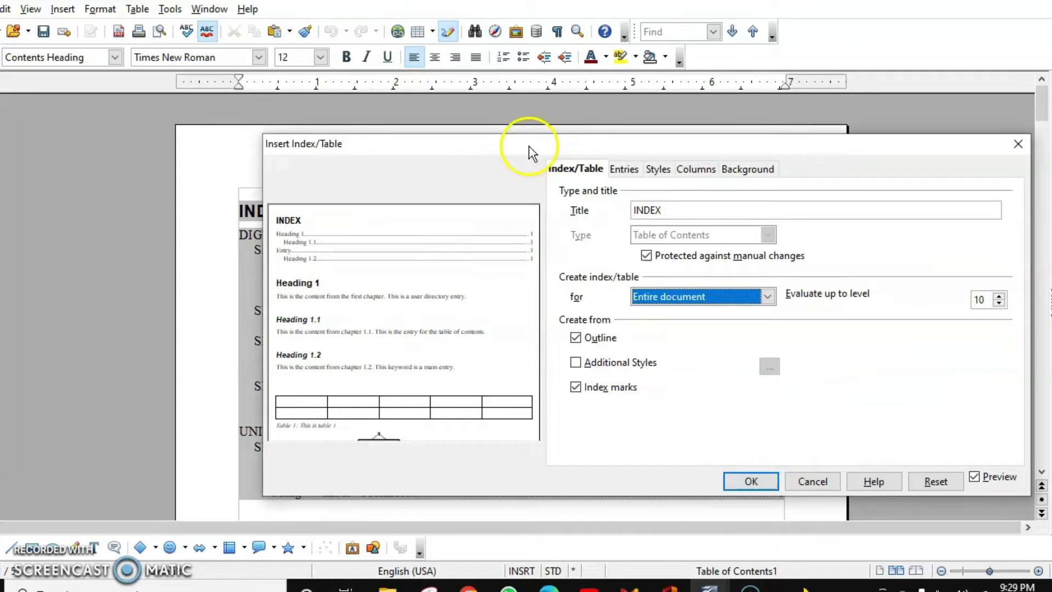
click(744, 482)
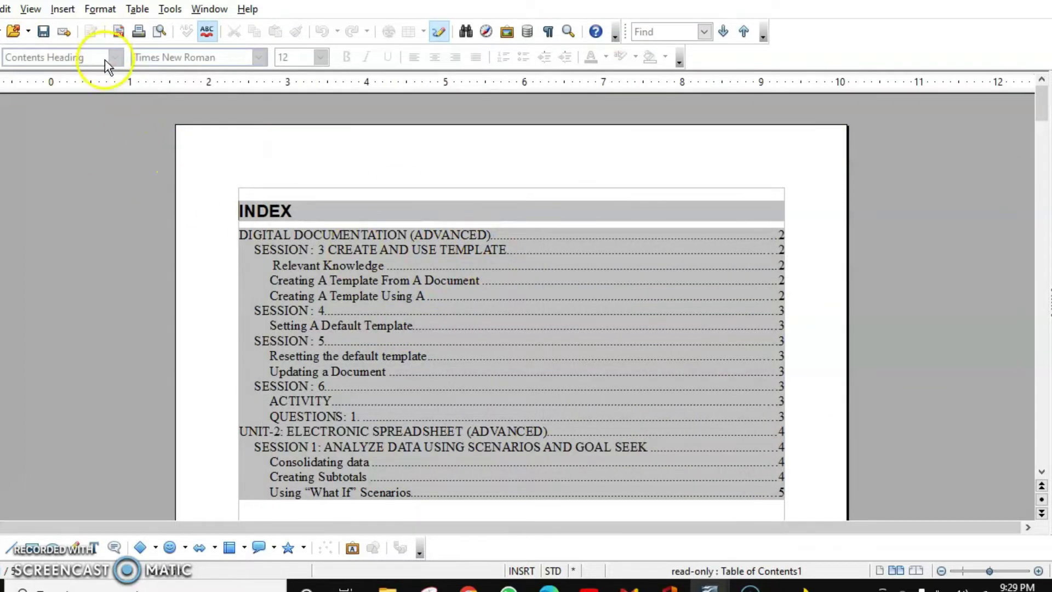
Apply the Contents 1 style to the "Resetting the default template." and "Updating a Document" headings under Session 5
scroll(339, 339, down, 15)
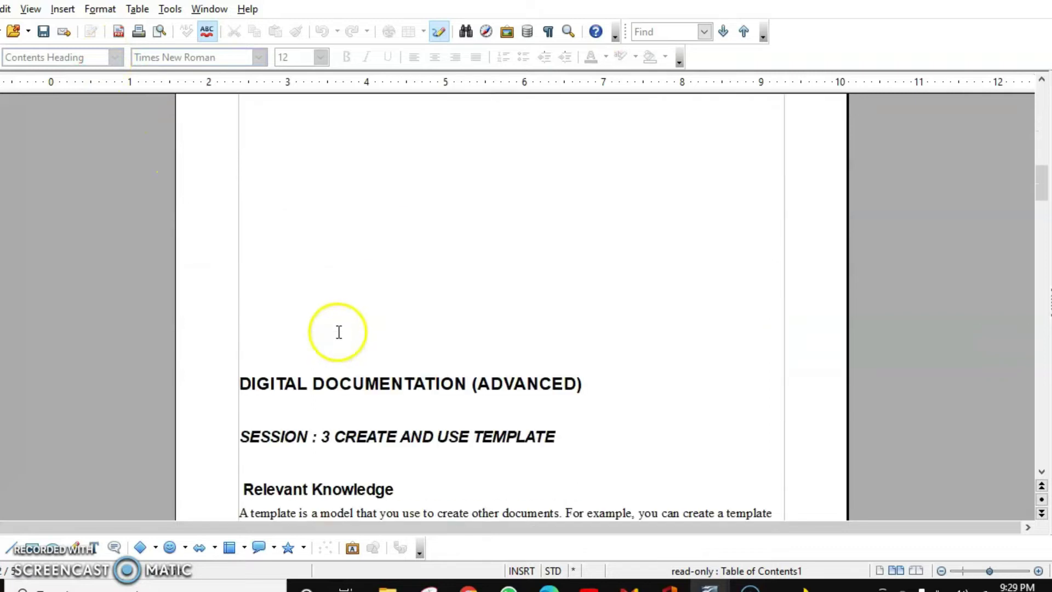
scroll(339, 332, down, 20)
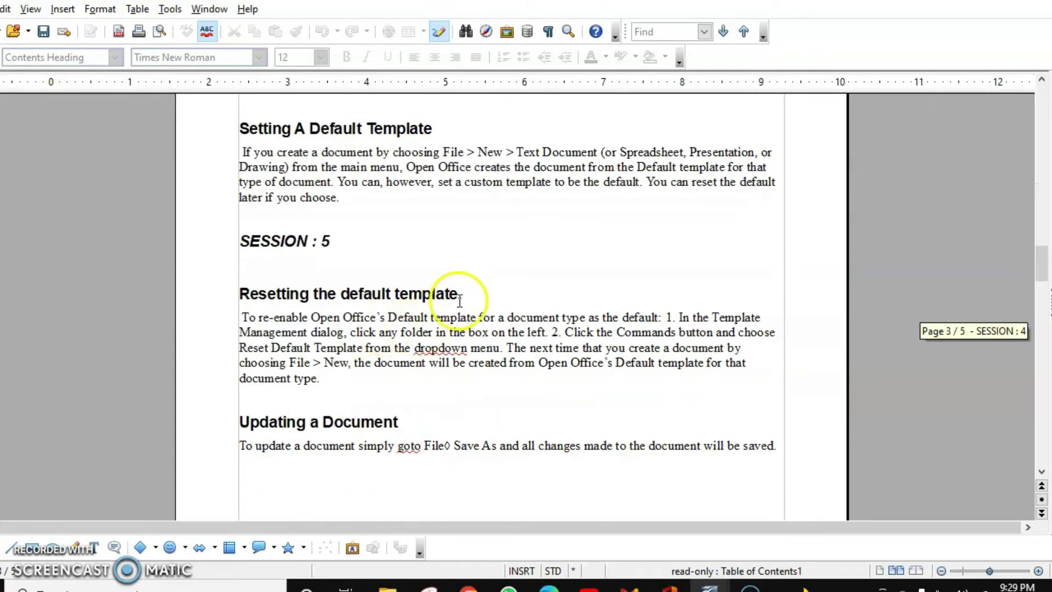
drag(461, 294, 210, 290)
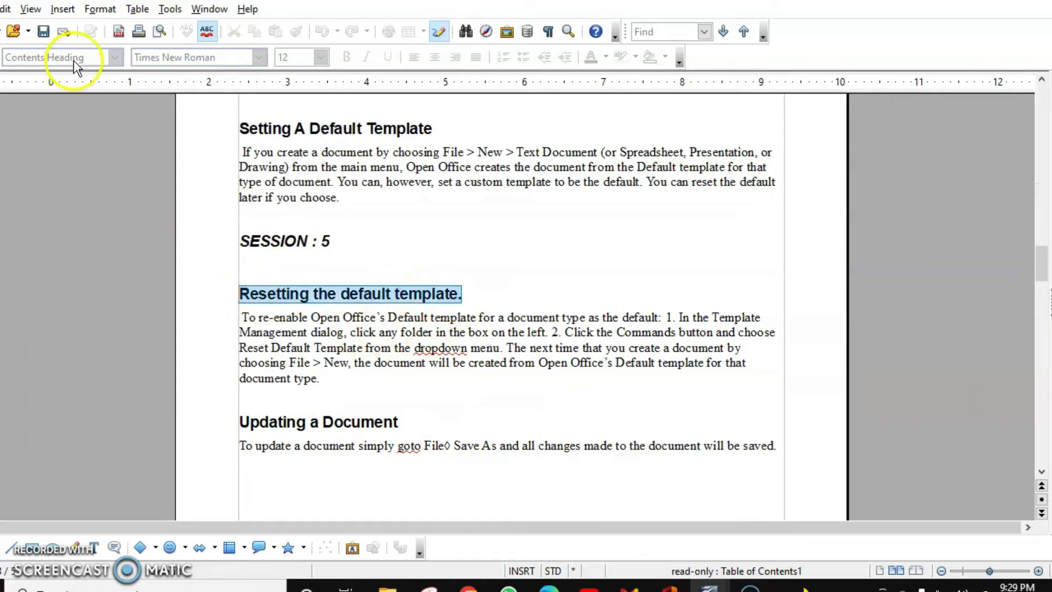
click(115, 58)
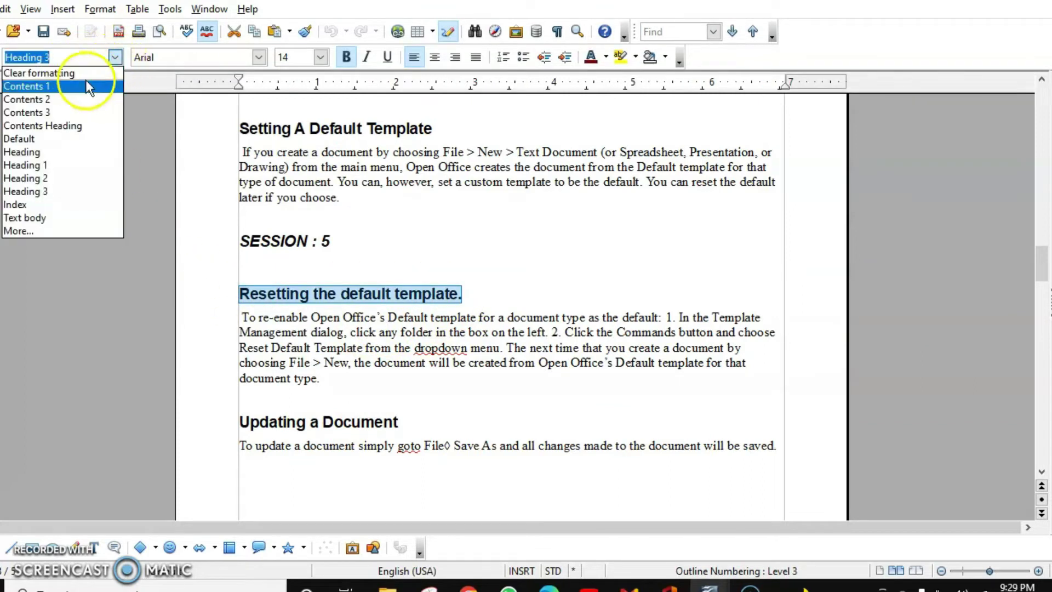
click(65, 88)
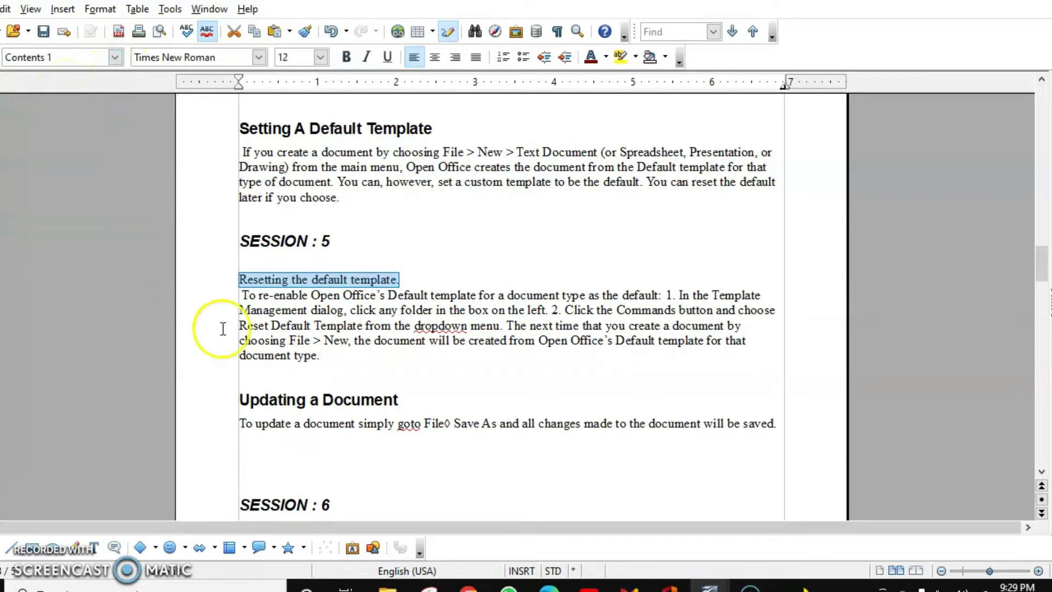
drag(399, 400, 240, 400)
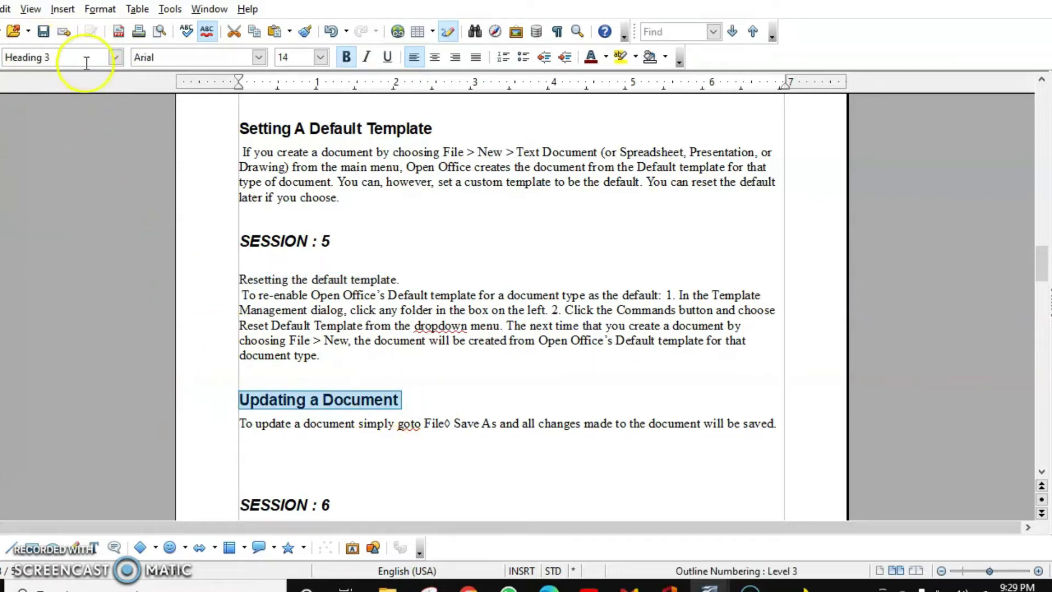
click(115, 58)
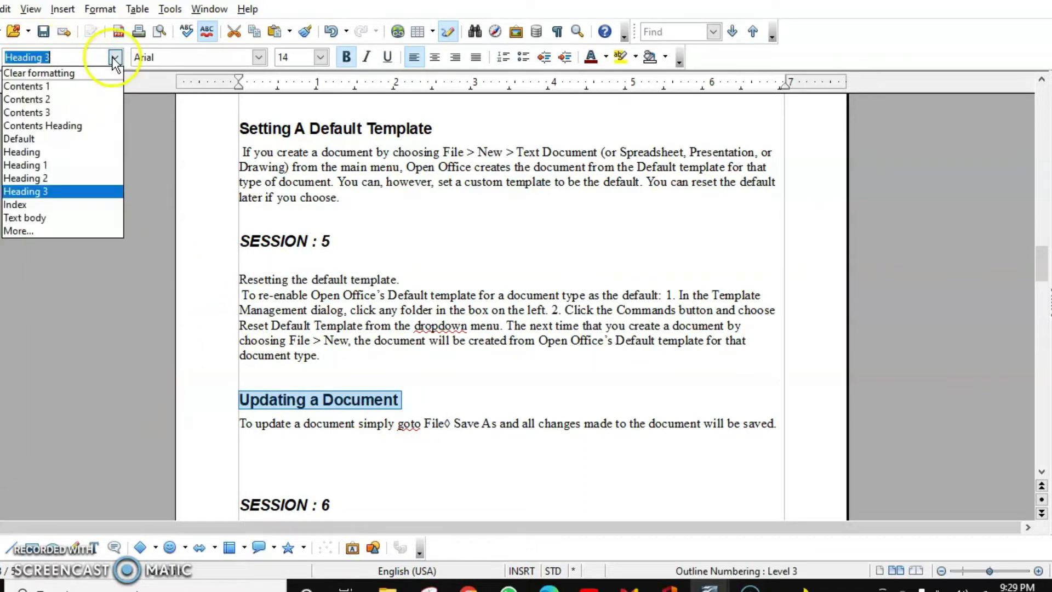
click(78, 86)
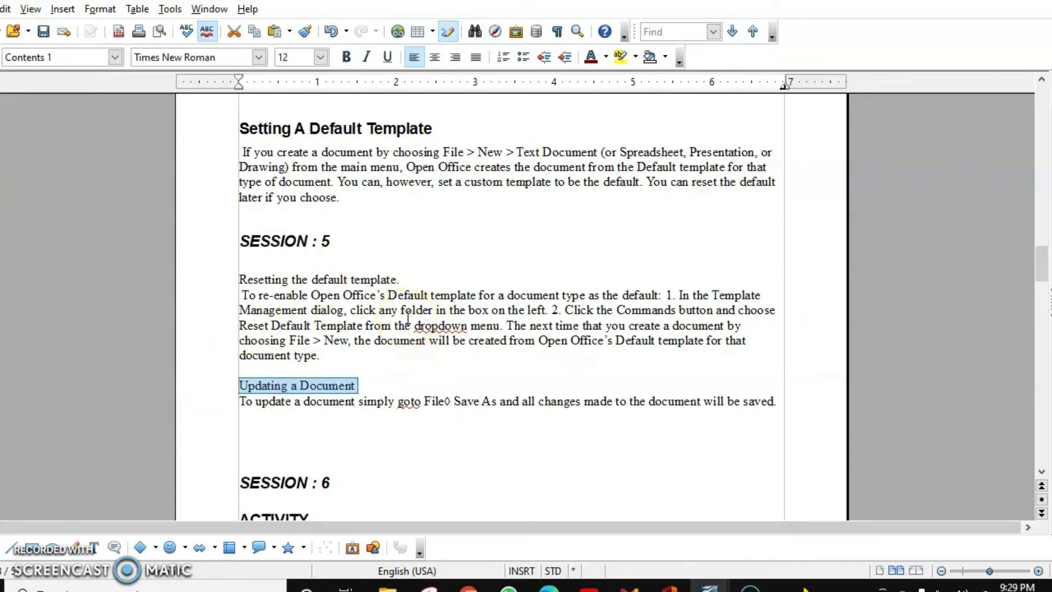
Update the index to reflect the restyled topic headings under Session 5, and check its entries
key(ctrl+Home)
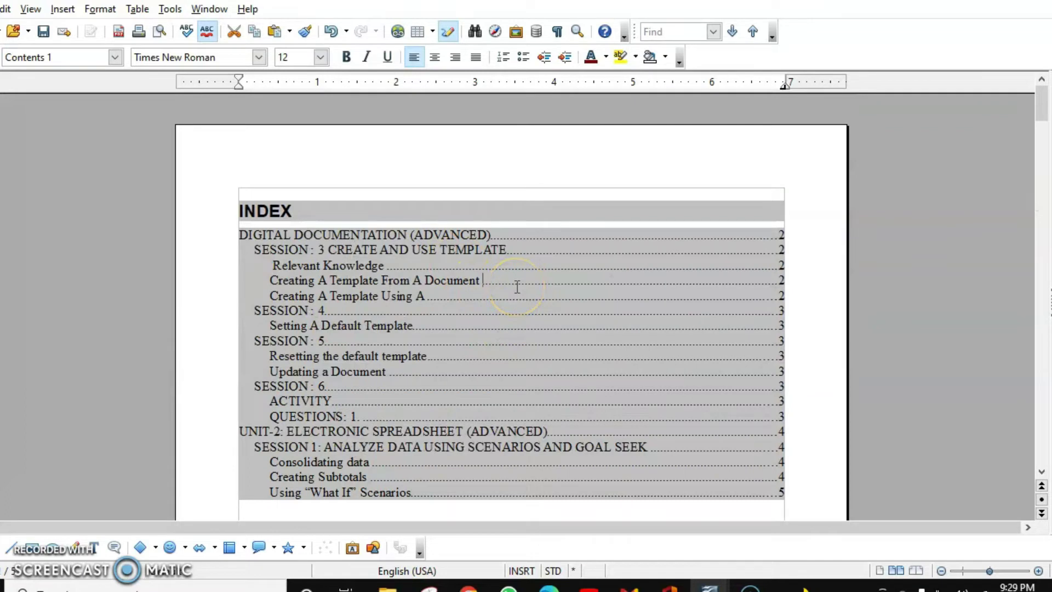
right_click(517, 287)
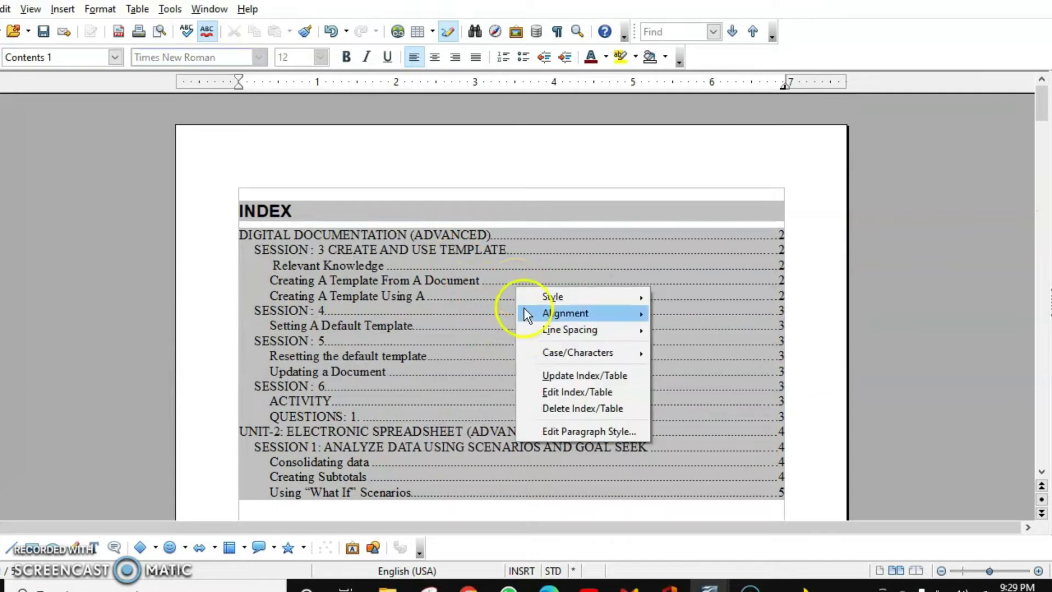
click(561, 377)
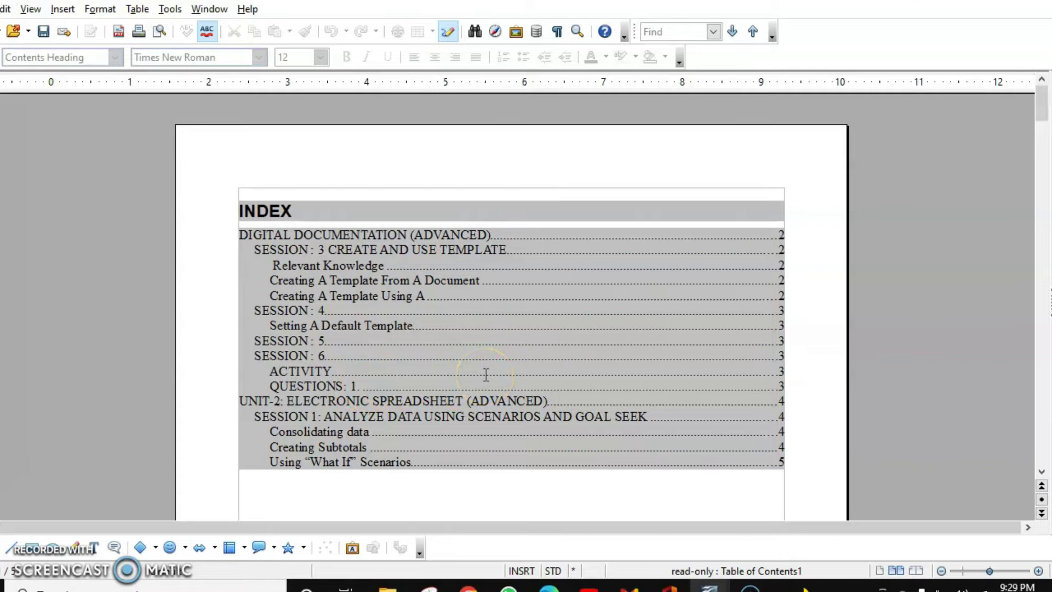
click(475, 357)
click(543, 253)
Examine the paragraph styles available for the Session 3 heading, and return to the index
scroll(401, 361, down, 3)
scroll(401, 361, down, 8)
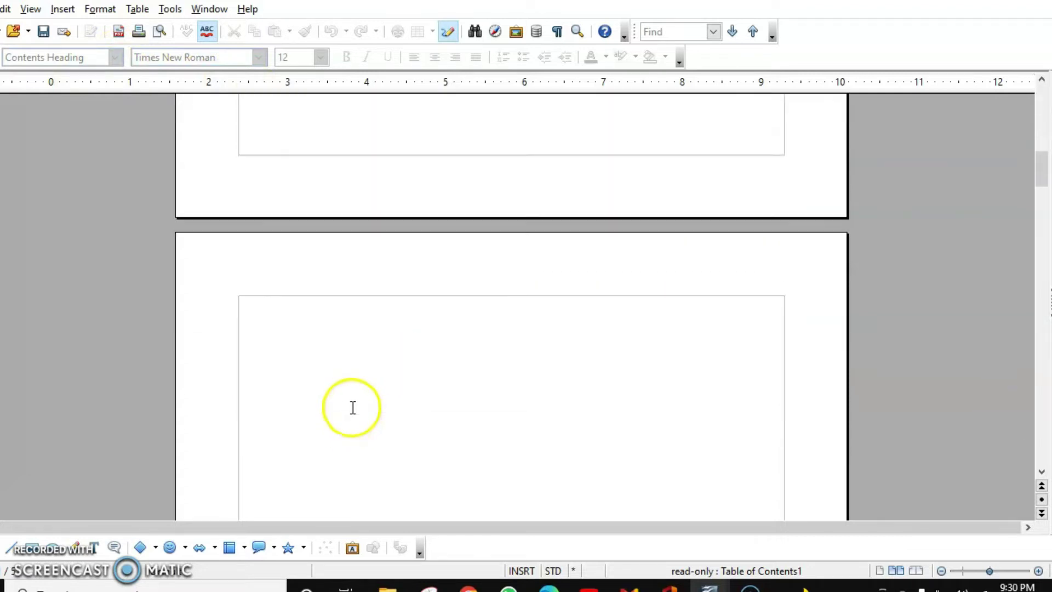
click(366, 500)
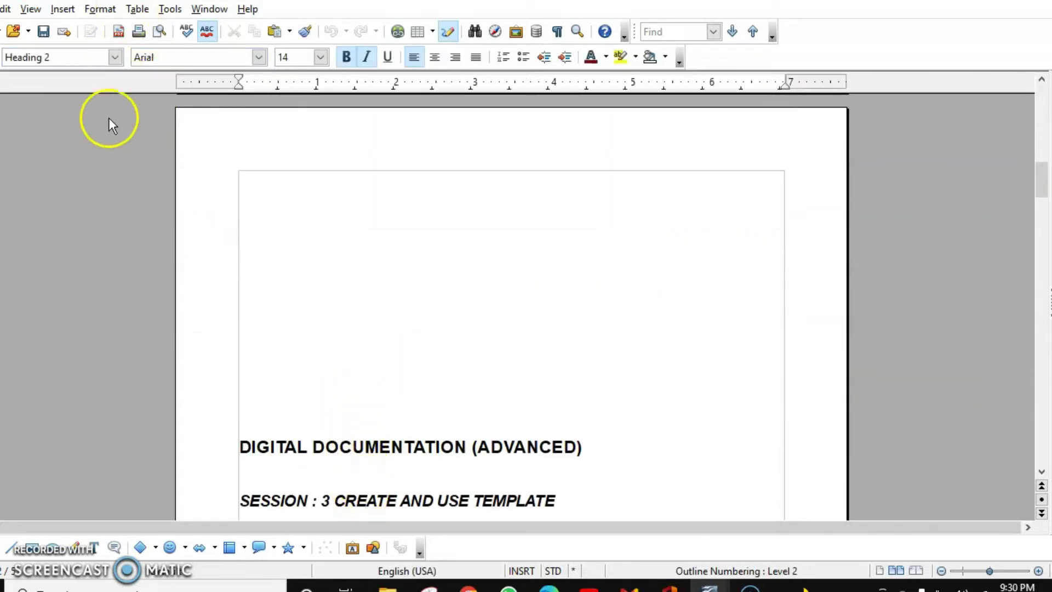
click(114, 57)
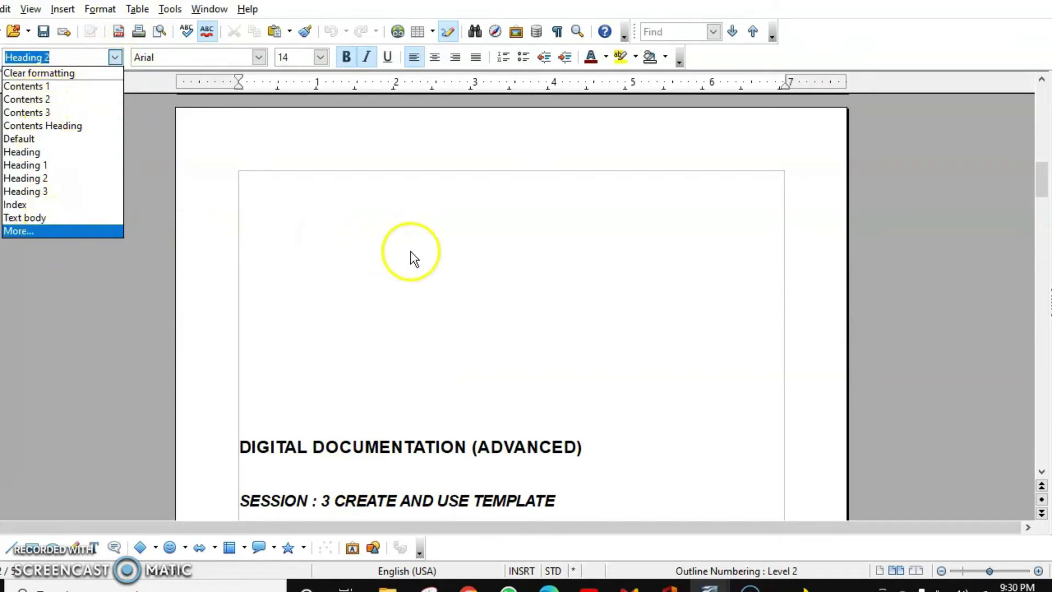
scroll(413, 245, up, 5)
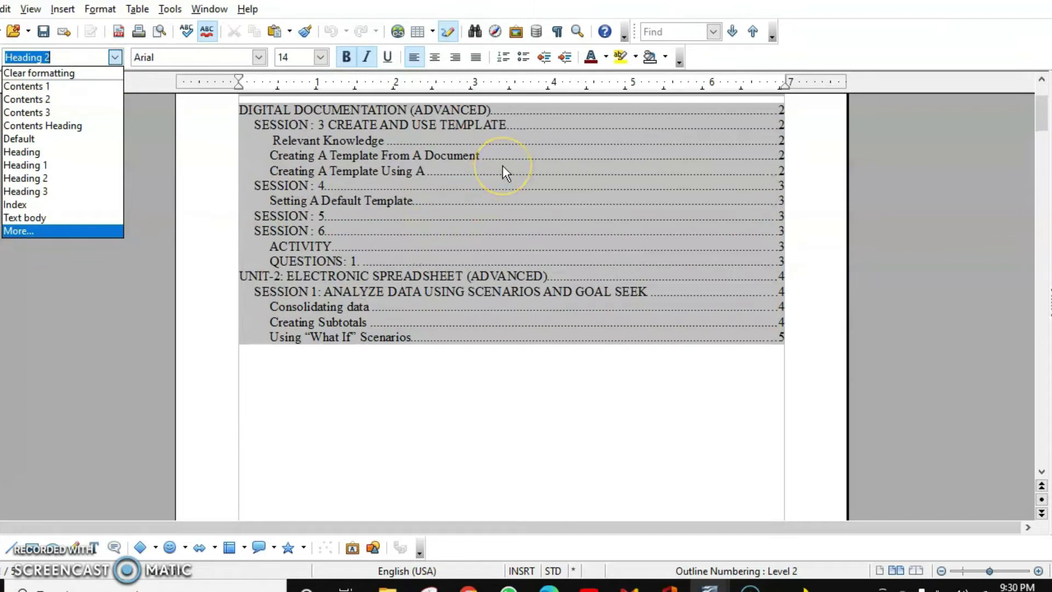
click(207, 356)
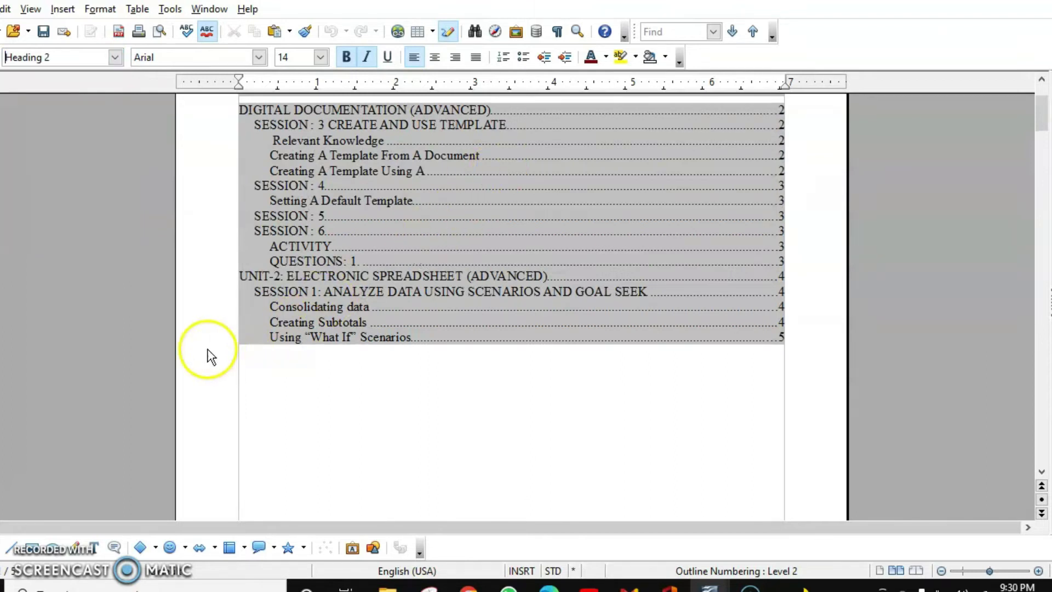
Edit the index to include additional styles as a source alongside the outline and index marks
right_click(515, 199)
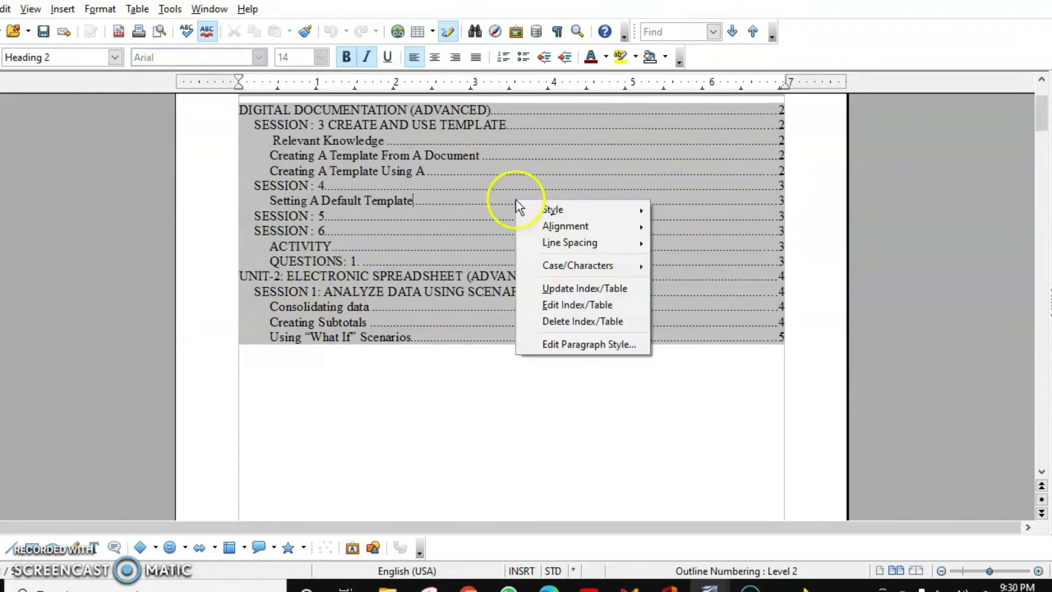
click(585, 303)
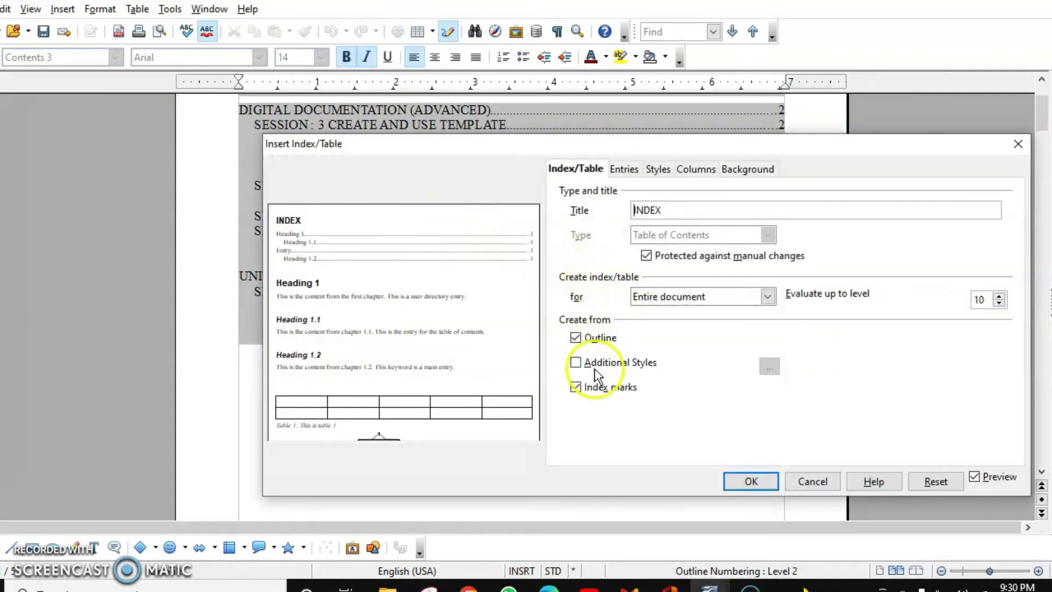
click(574, 361)
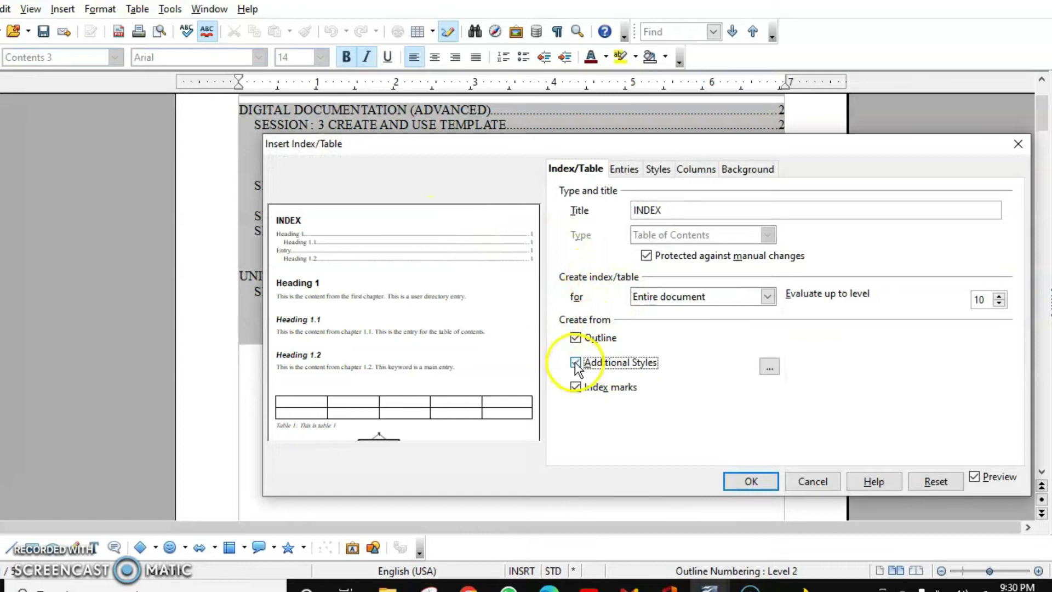
Assign the Contents 1 style to level 3 of the index and apply the settings
click(769, 366)
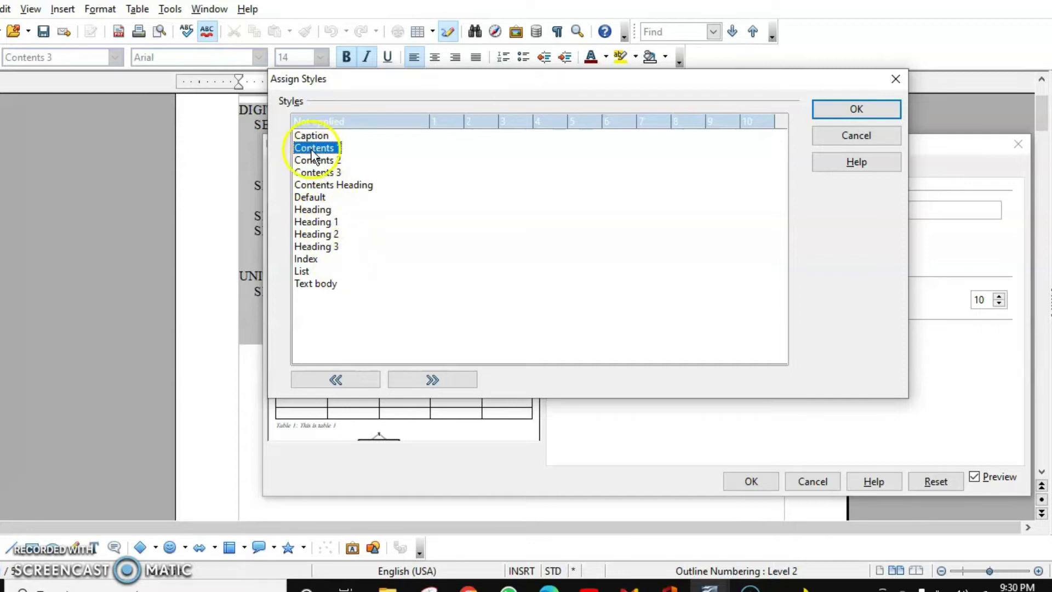
drag(429, 80, 479, 106)
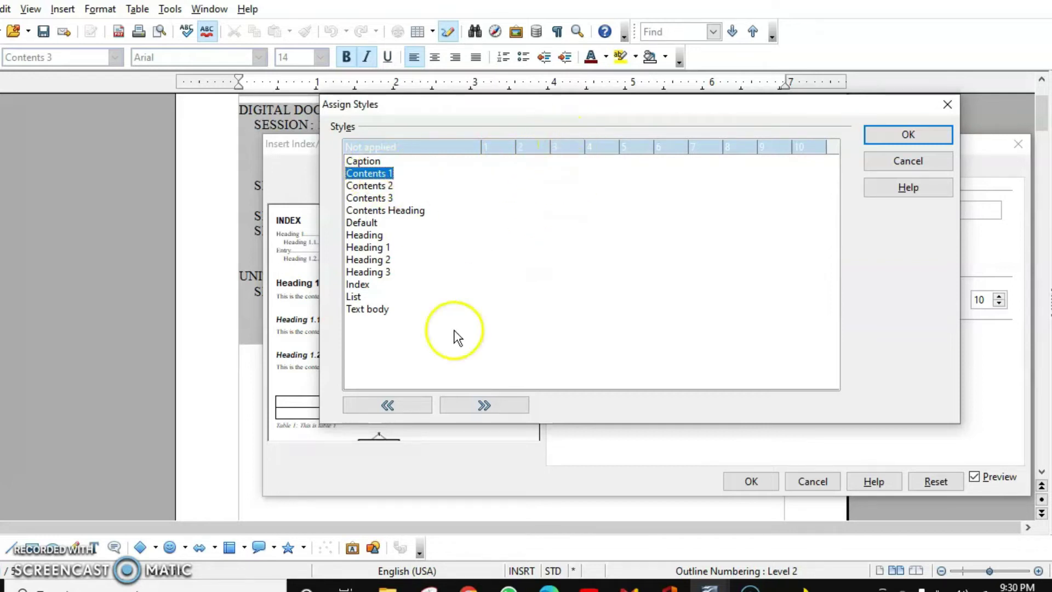
click(486, 407)
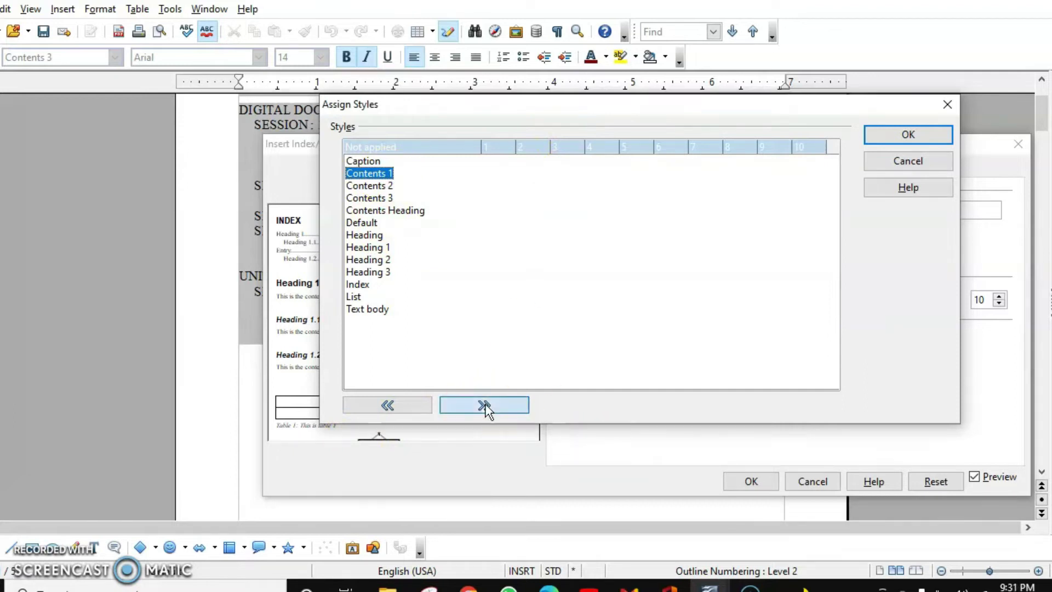
click(485, 406)
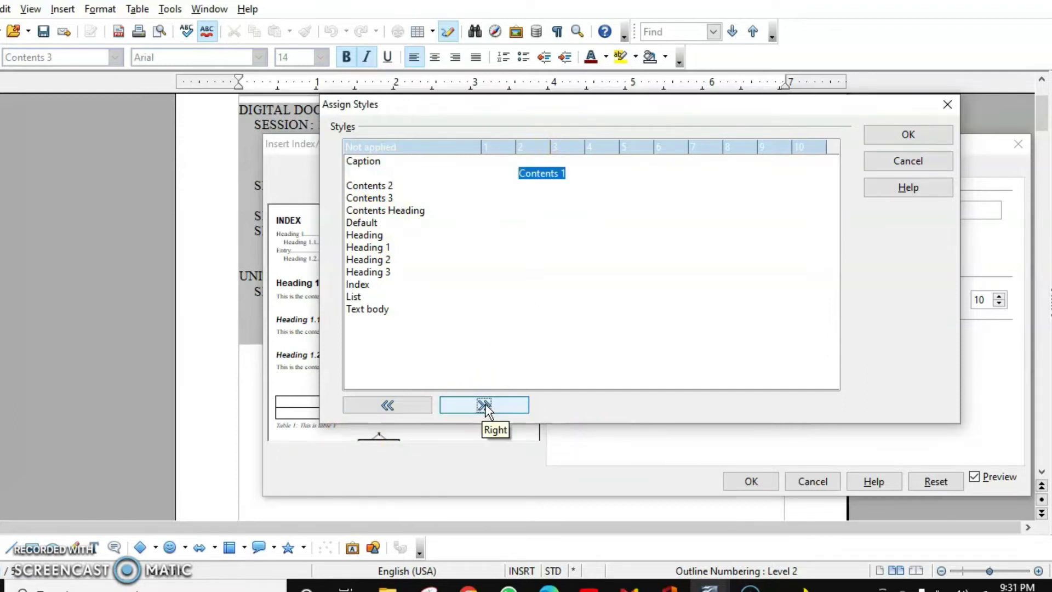
click(485, 406)
click(485, 404)
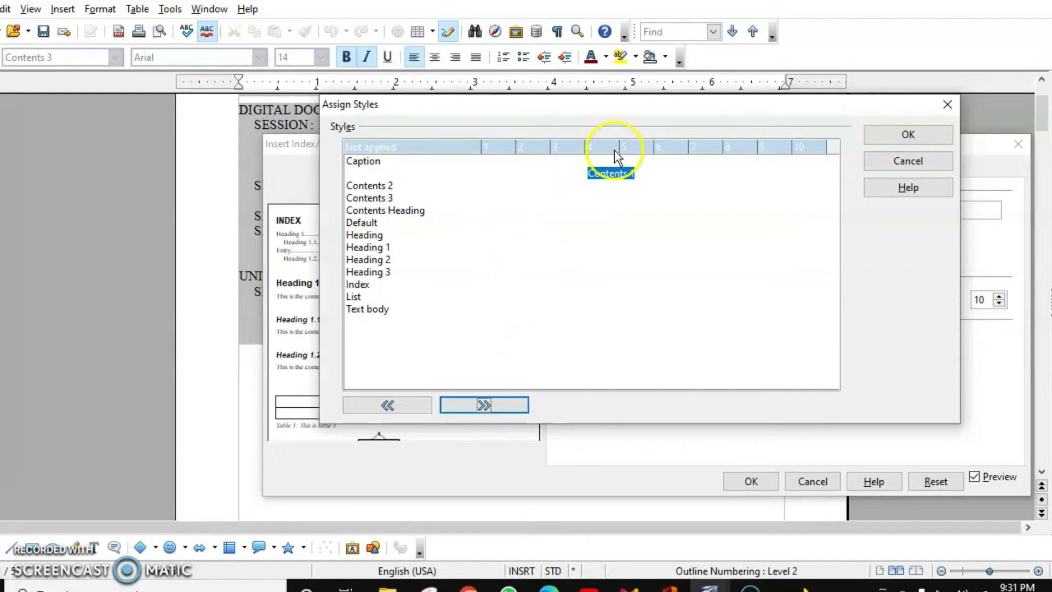
click(388, 406)
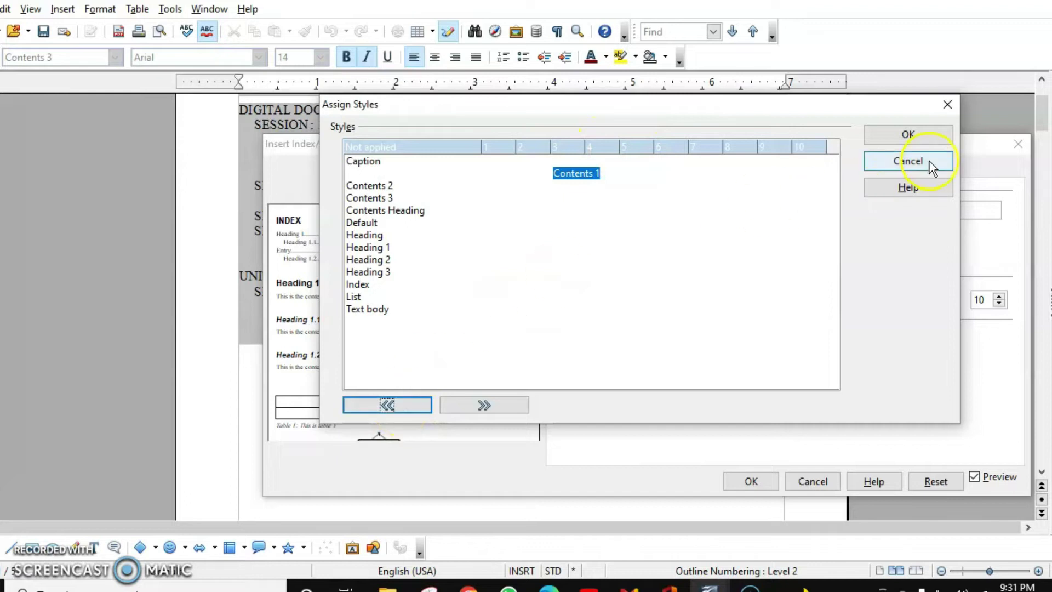
click(908, 134)
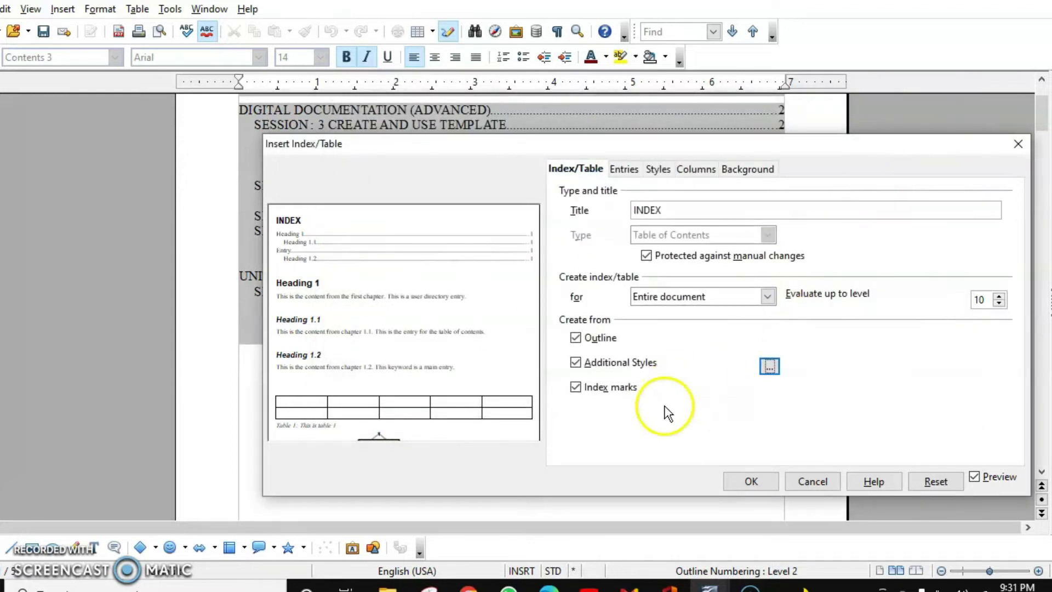
click(753, 480)
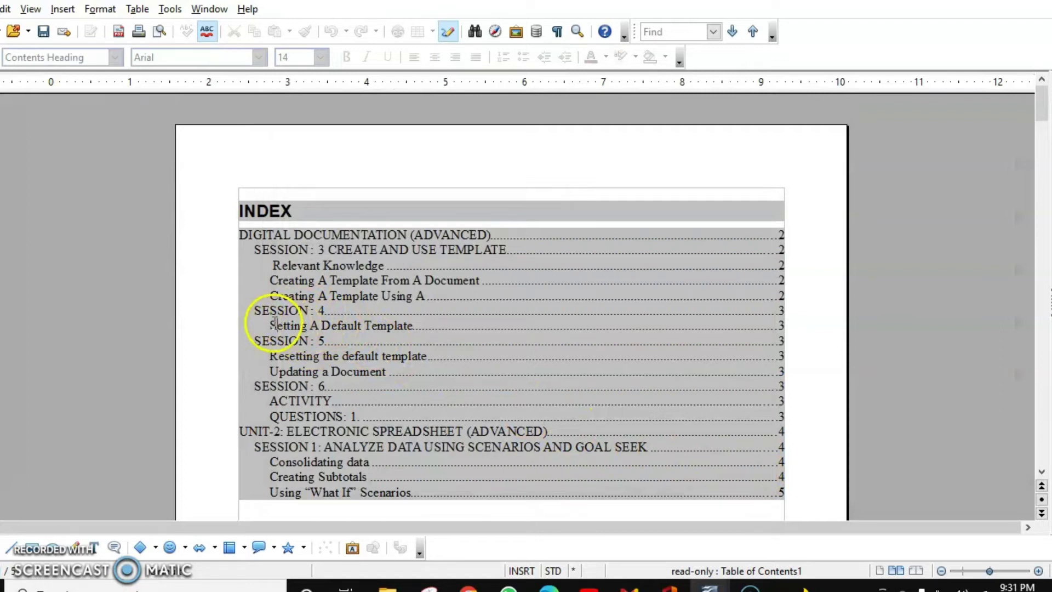
Check the Session 4 and Session 5 topic entries in the index
drag(275, 323, 437, 320)
drag(264, 342, 461, 366)
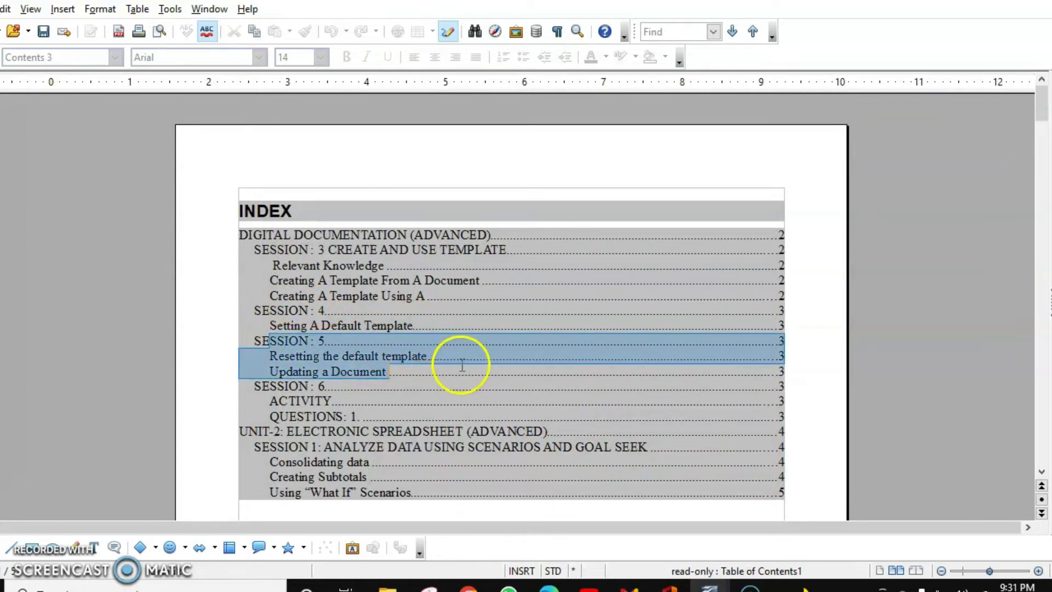
click(459, 366)
Fill the index background with the Cyan 9 color
click(518, 303)
right_click(518, 303)
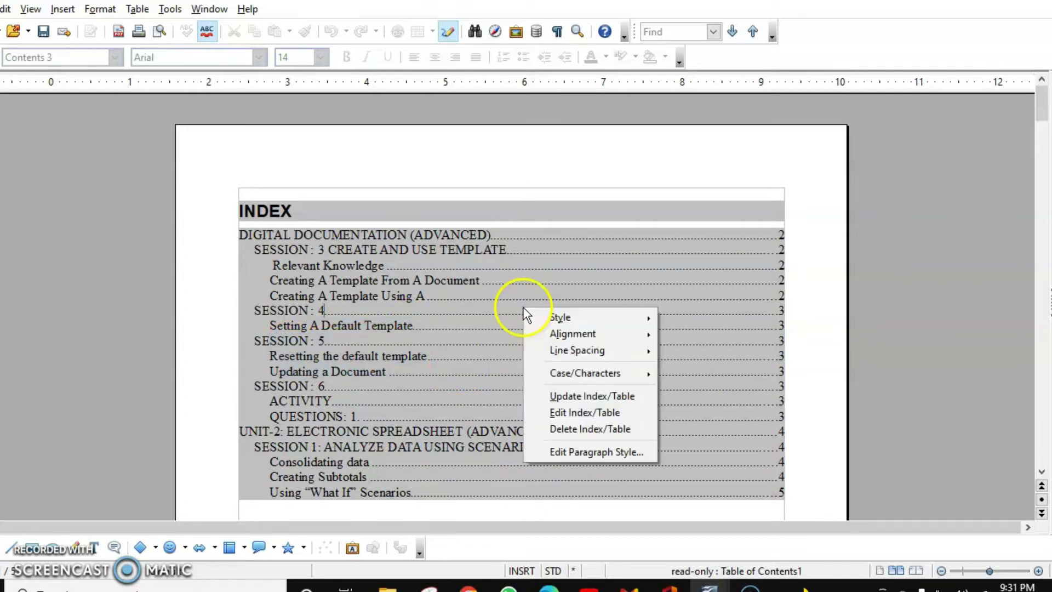
click(553, 408)
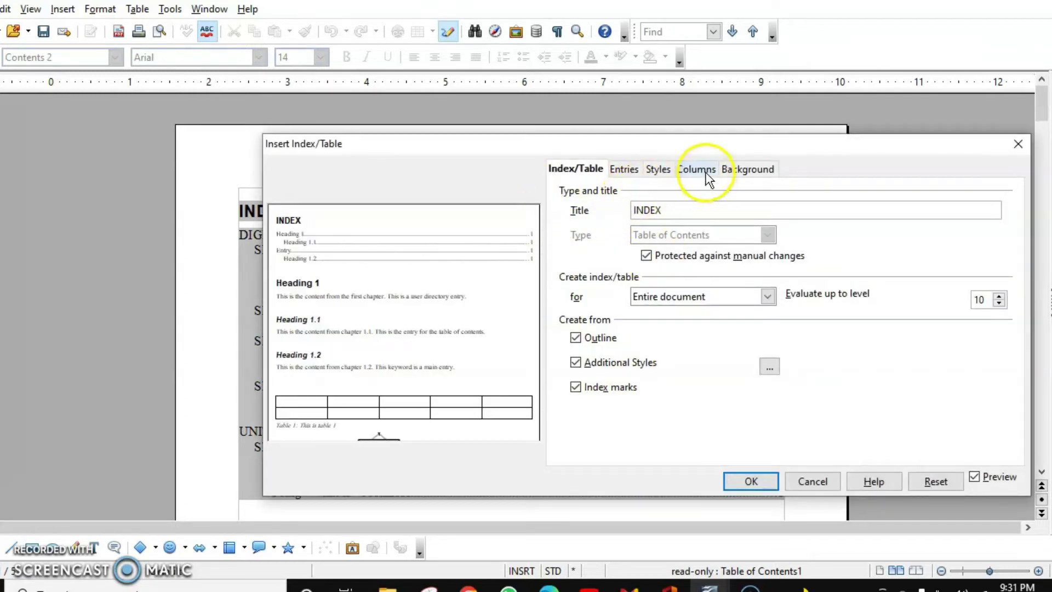
click(737, 169)
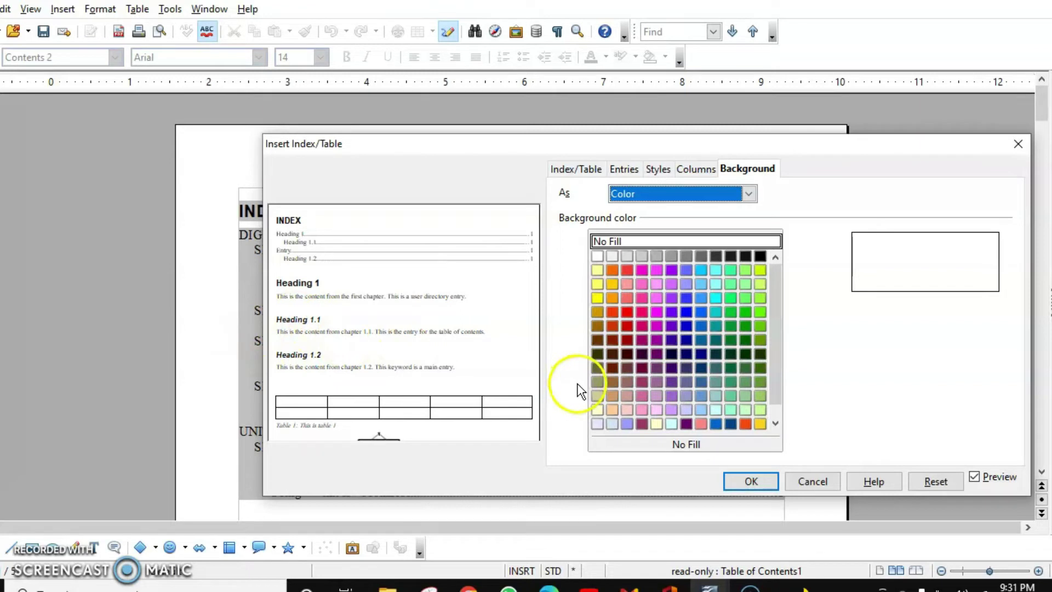
click(716, 395)
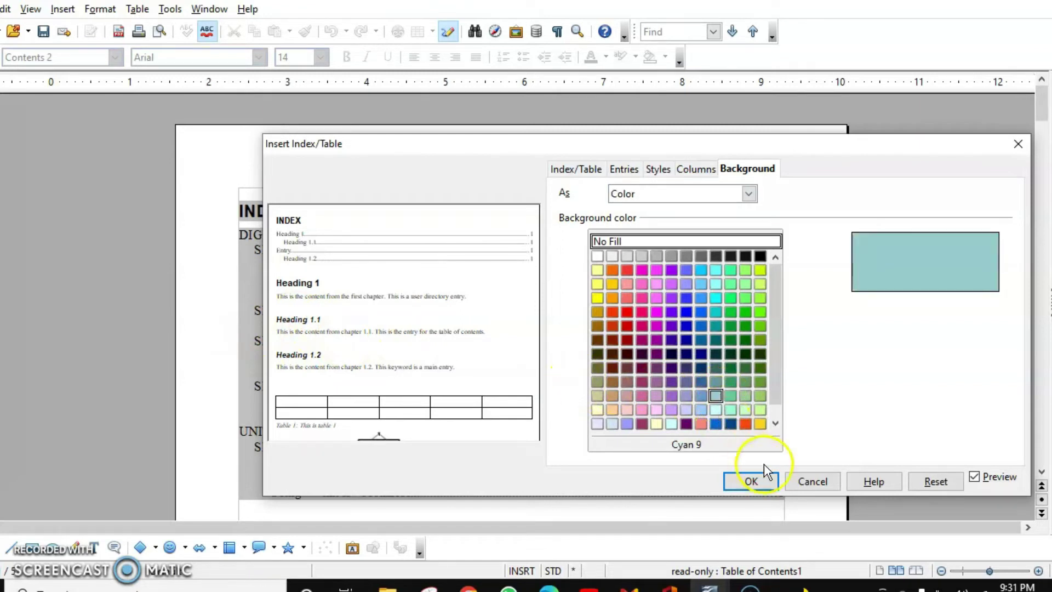
click(762, 478)
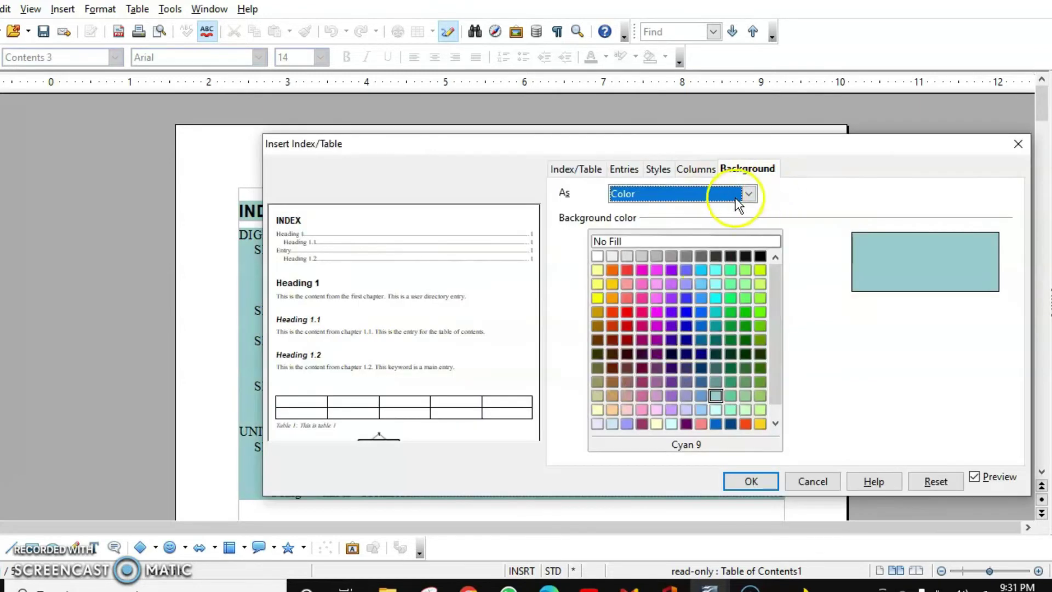
Switch the index background to a graphic, using an unlinked, tiled picture of a rocky stream
click(747, 194)
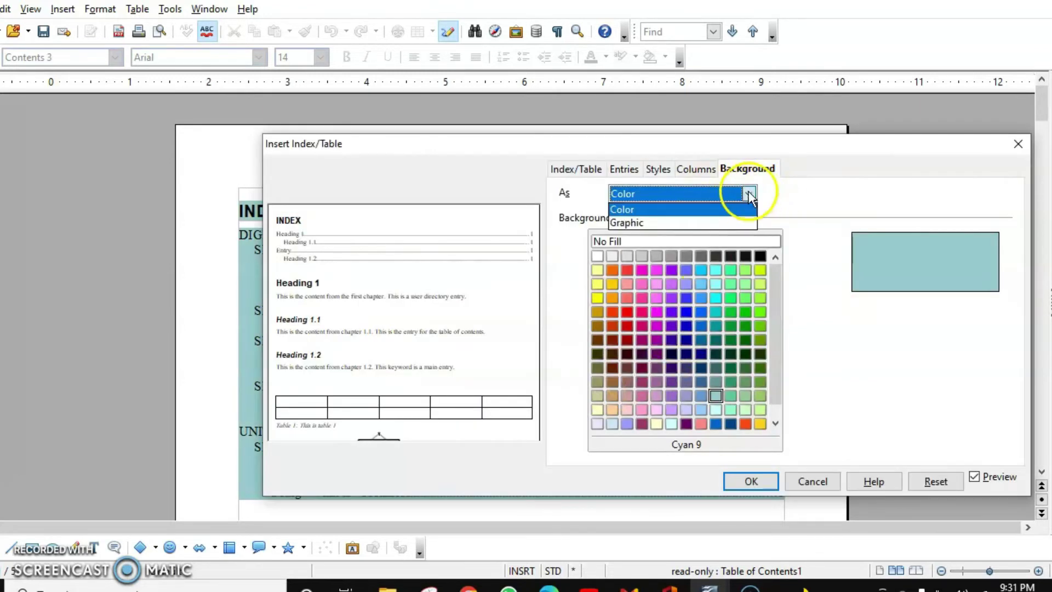
click(652, 225)
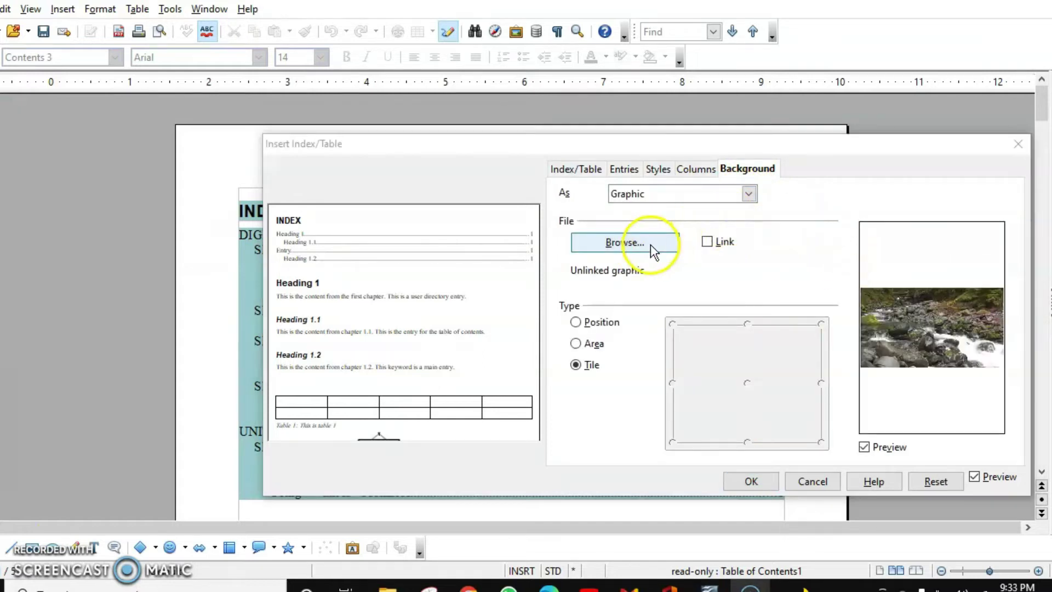
click(747, 481)
click(547, 203)
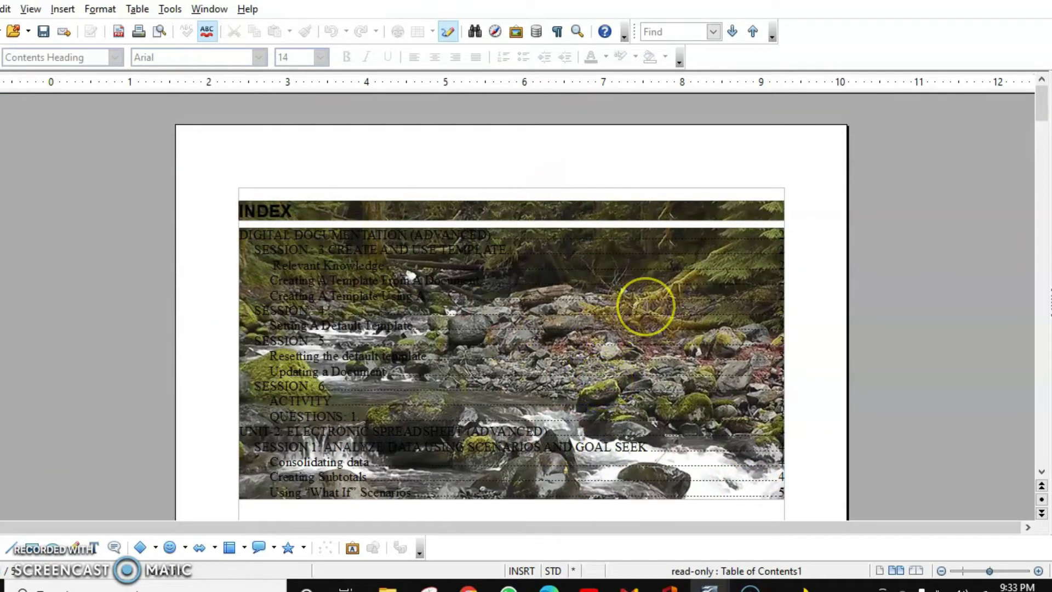
Remove the index's picture background by setting it to the No Fill color option
right_click(644, 306)
click(691, 432)
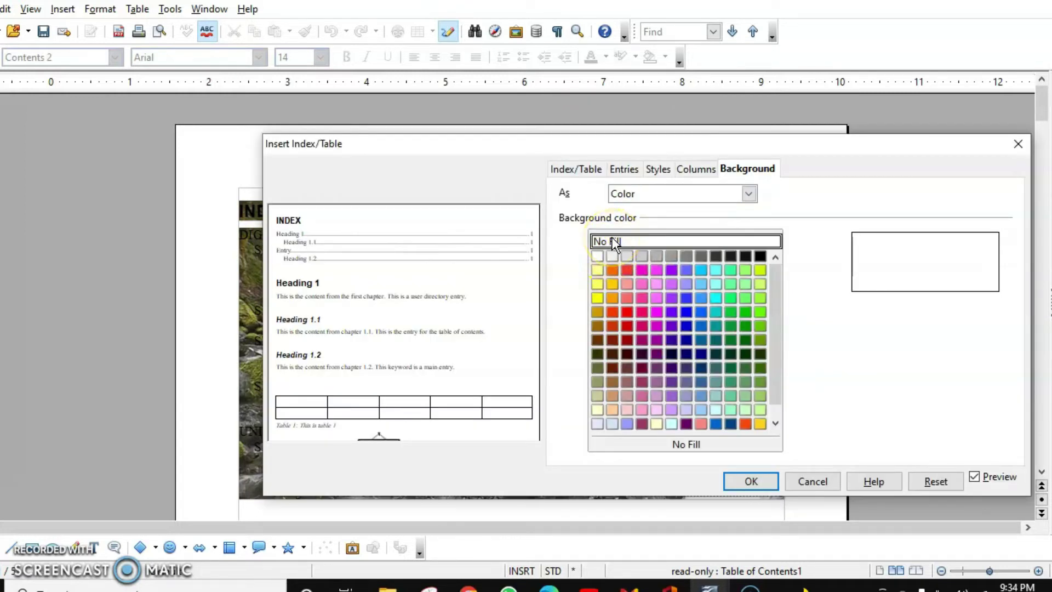
click(745, 481)
Set the index background color to White
right_click(636, 305)
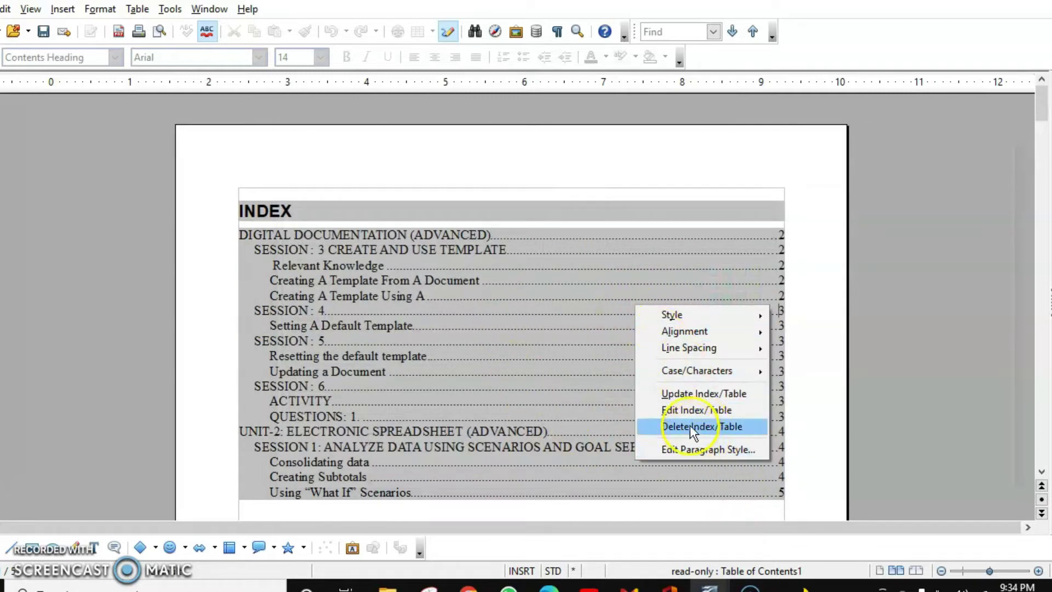
click(690, 410)
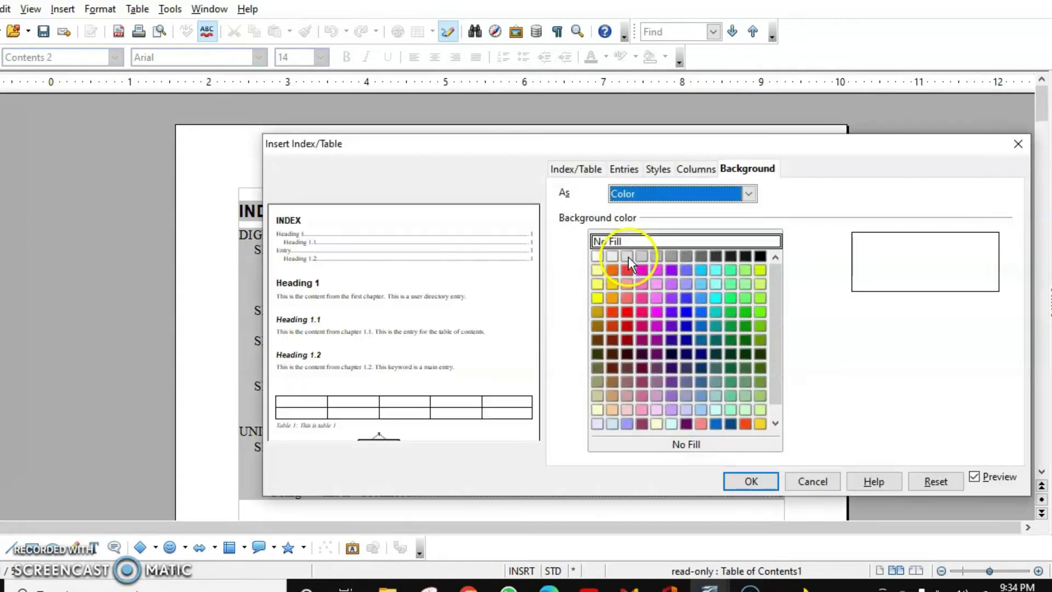
click(597, 256)
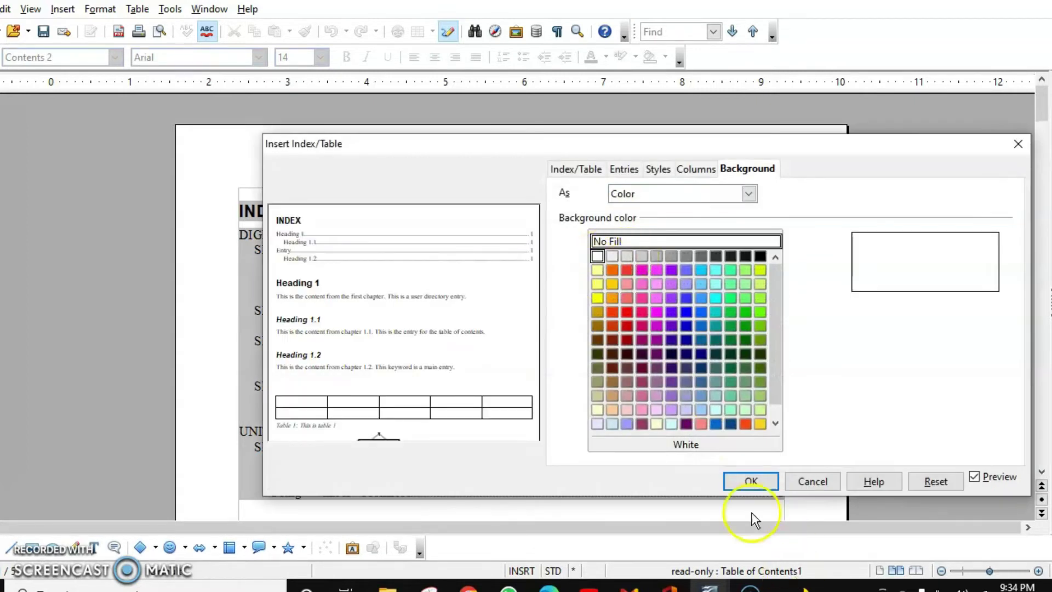
click(736, 482)
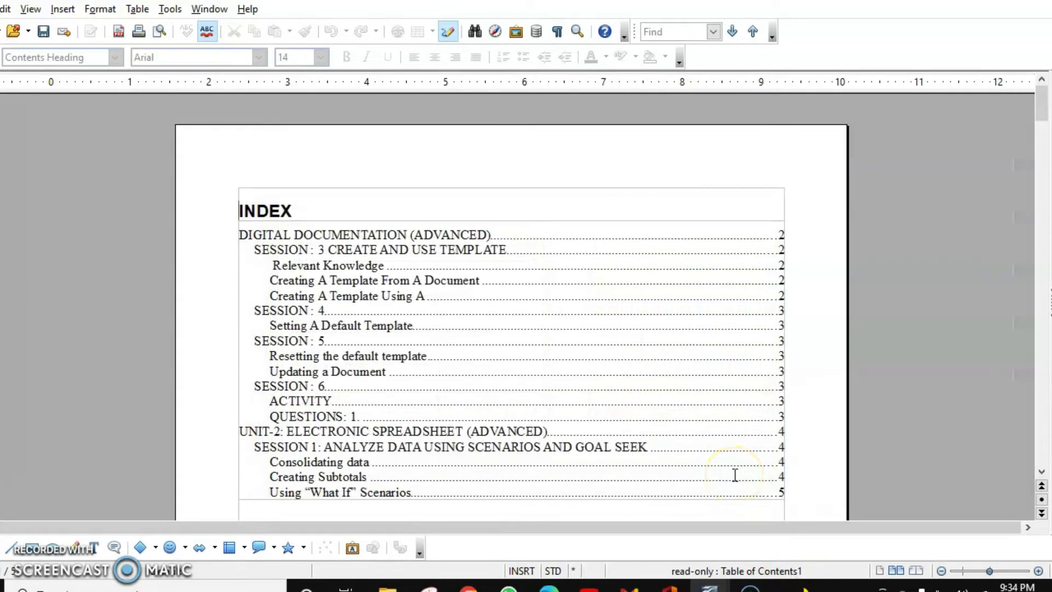
Lay out the index in two equal-size columns with a 2.50 pt separator line
right_click(615, 260)
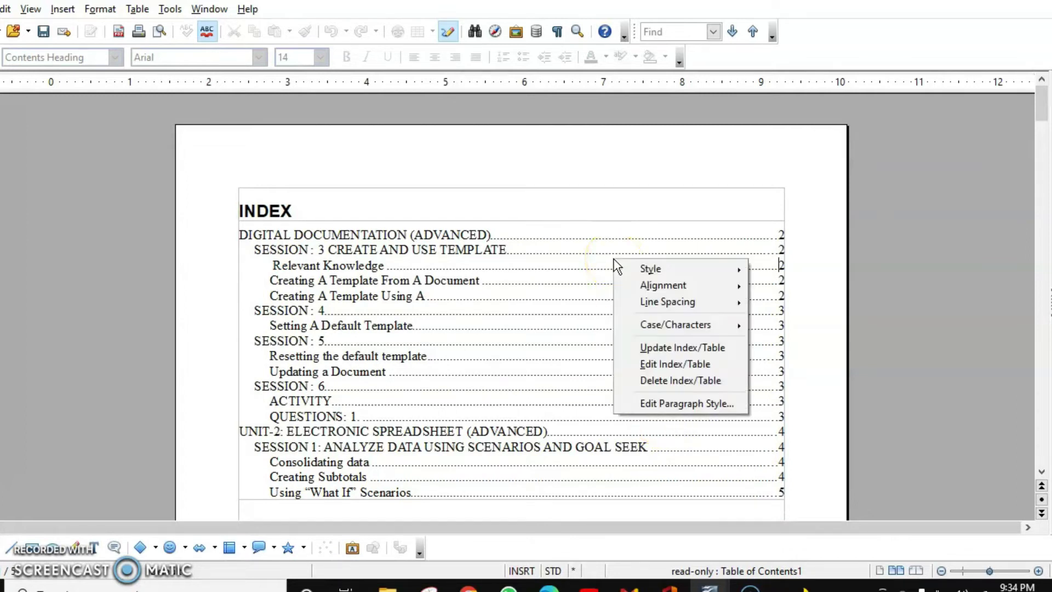
click(667, 364)
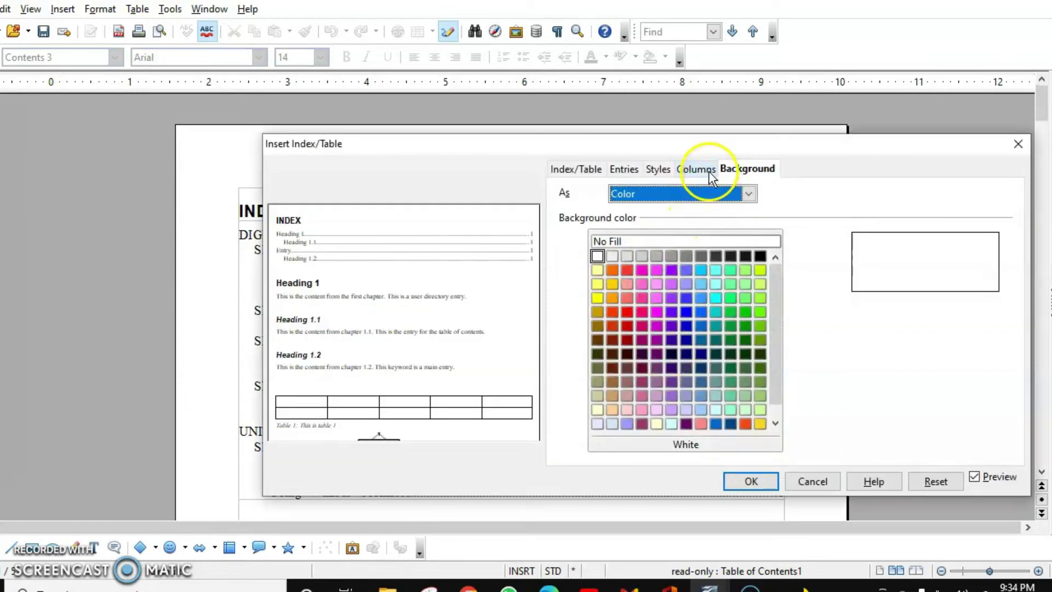
click(696, 168)
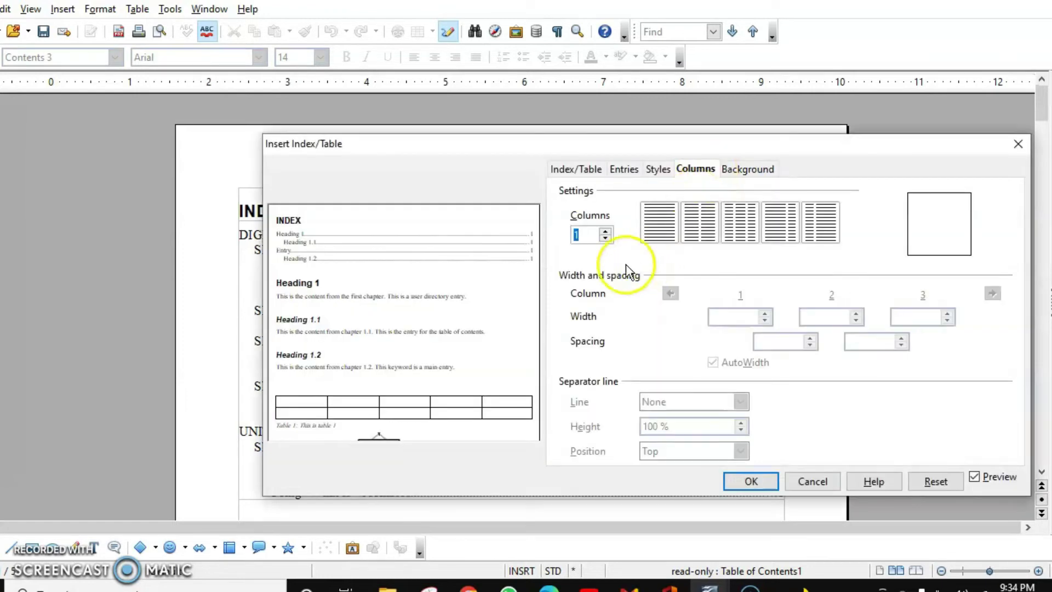
click(697, 229)
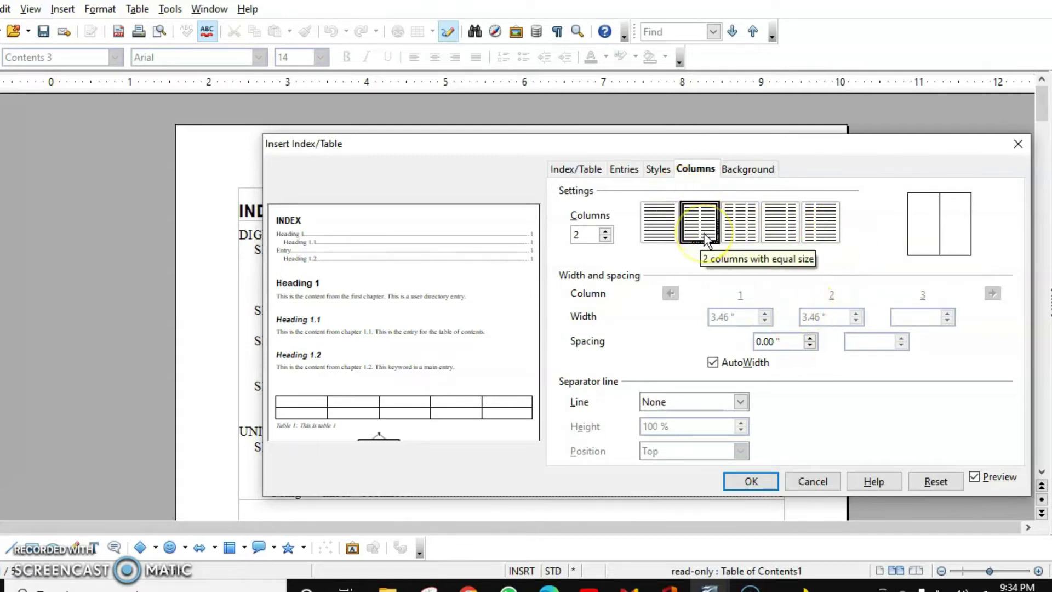
click(746, 405)
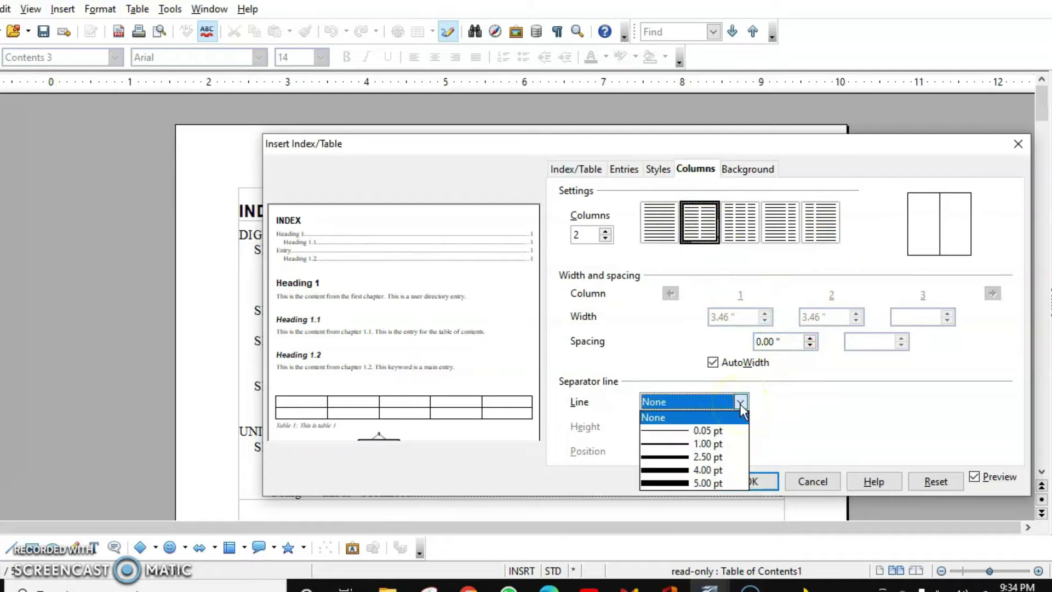
click(704, 456)
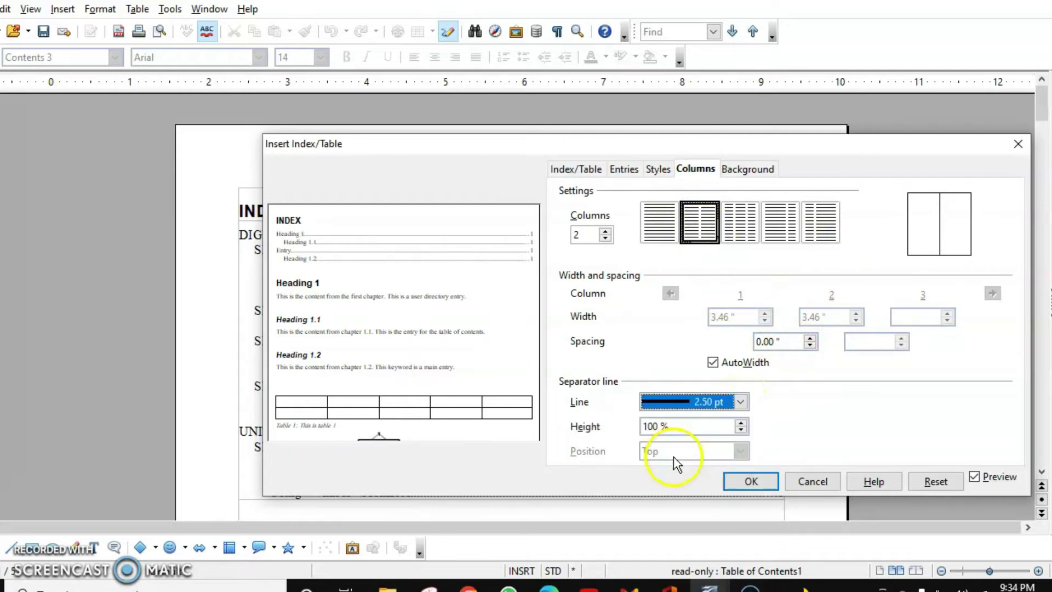
click(750, 481)
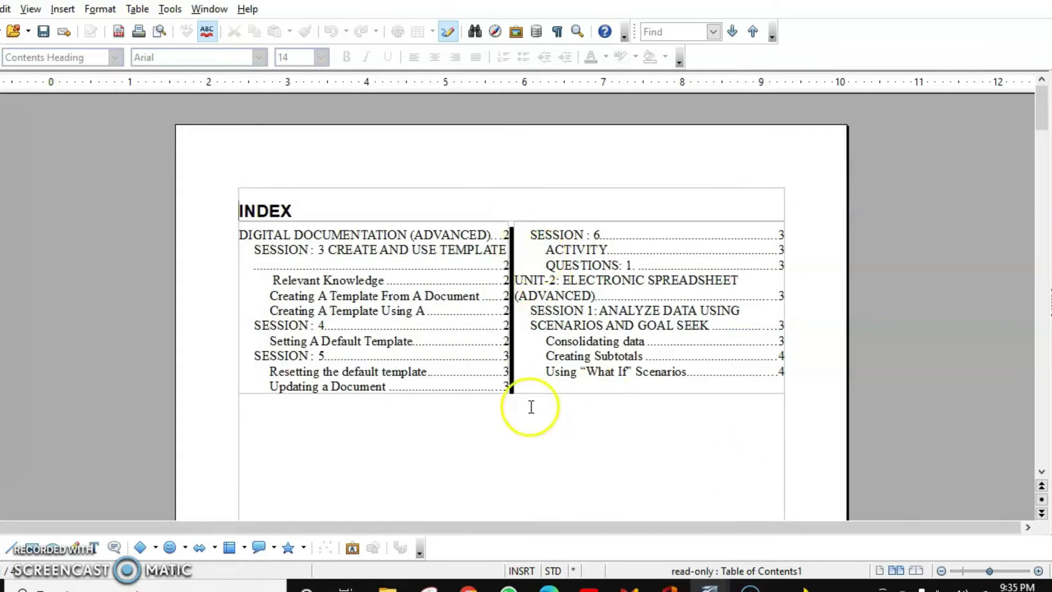
Return the index to a single-column layout
right_click(554, 340)
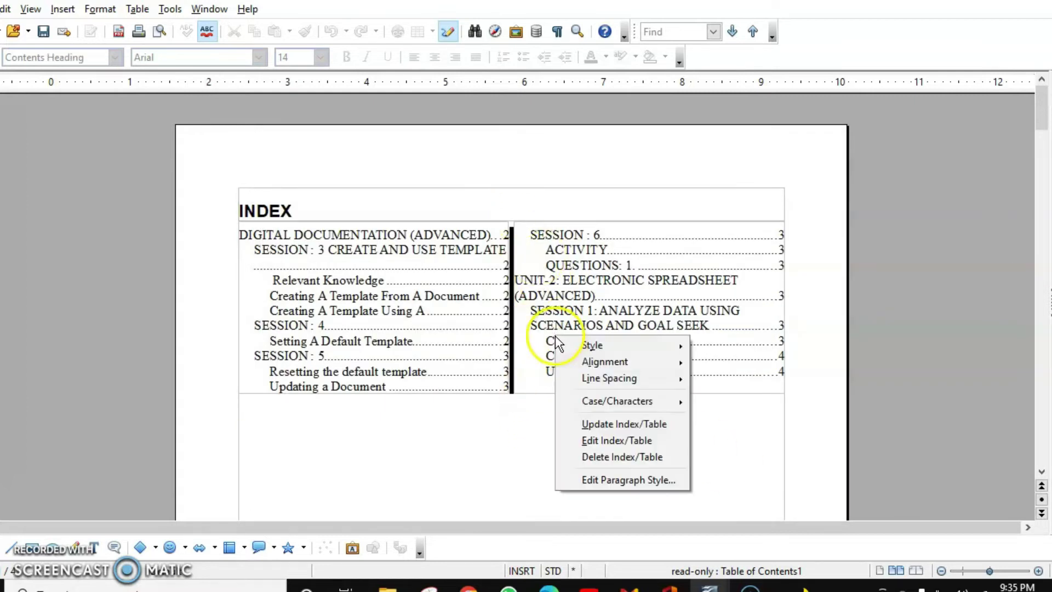
click(616, 441)
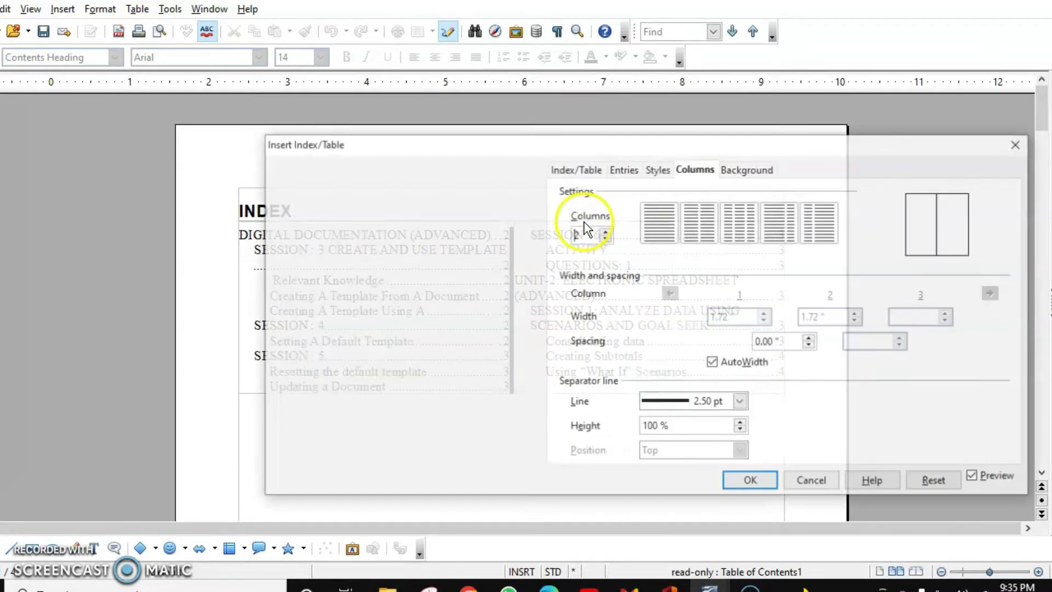
click(649, 229)
click(742, 482)
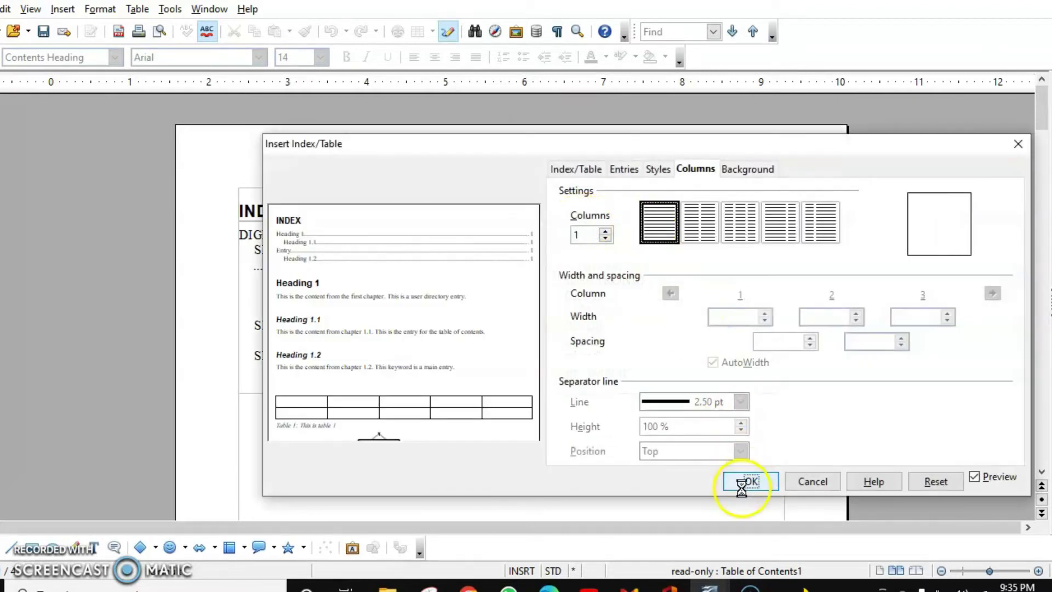
Assign the Contents Heading paragraph style to Level 1 of the index and apply it
click(660, 170)
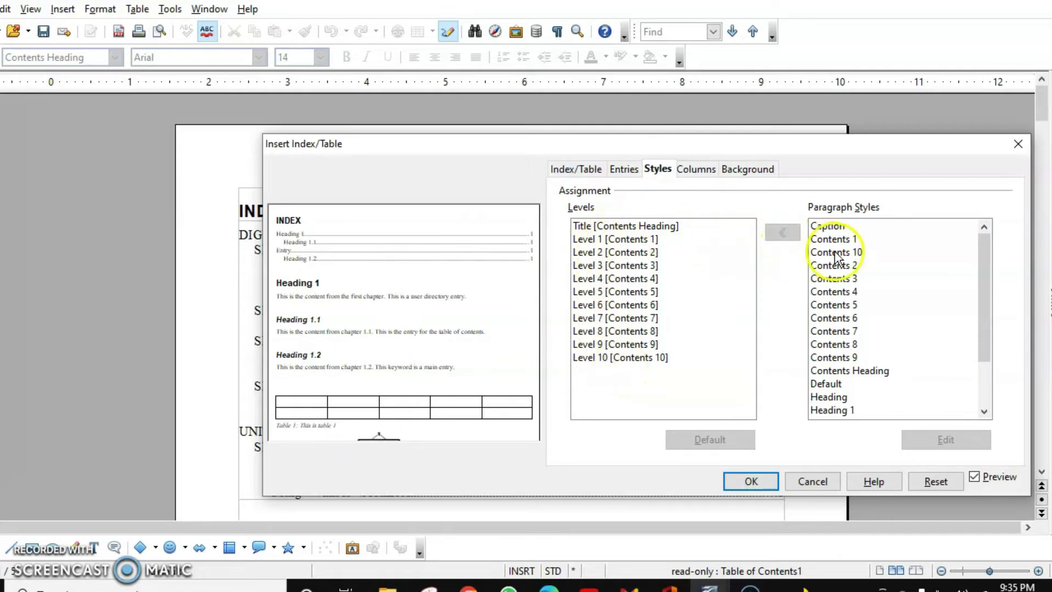
click(603, 240)
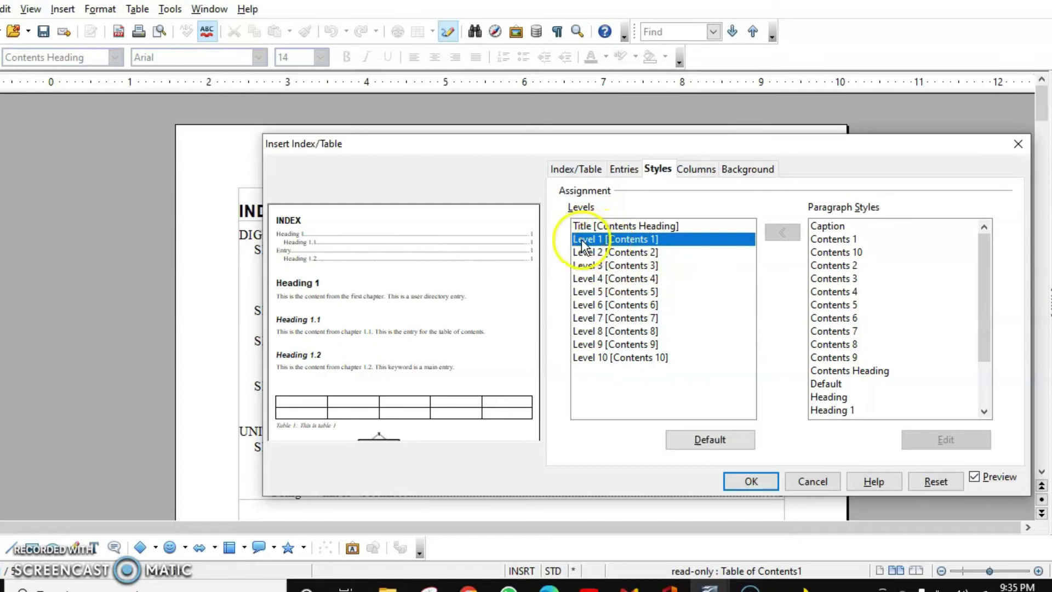
click(845, 372)
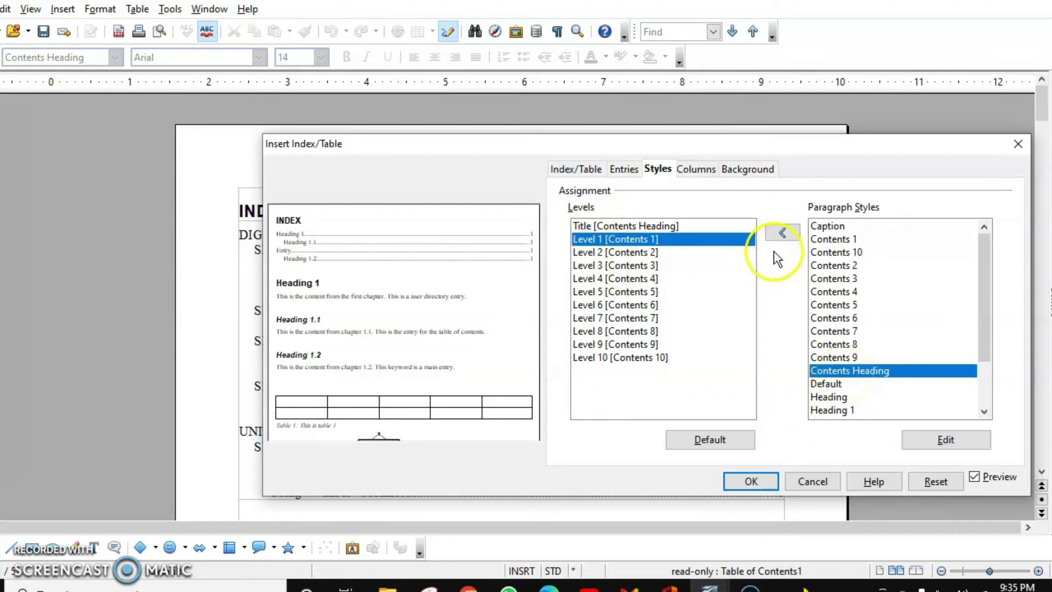
click(783, 234)
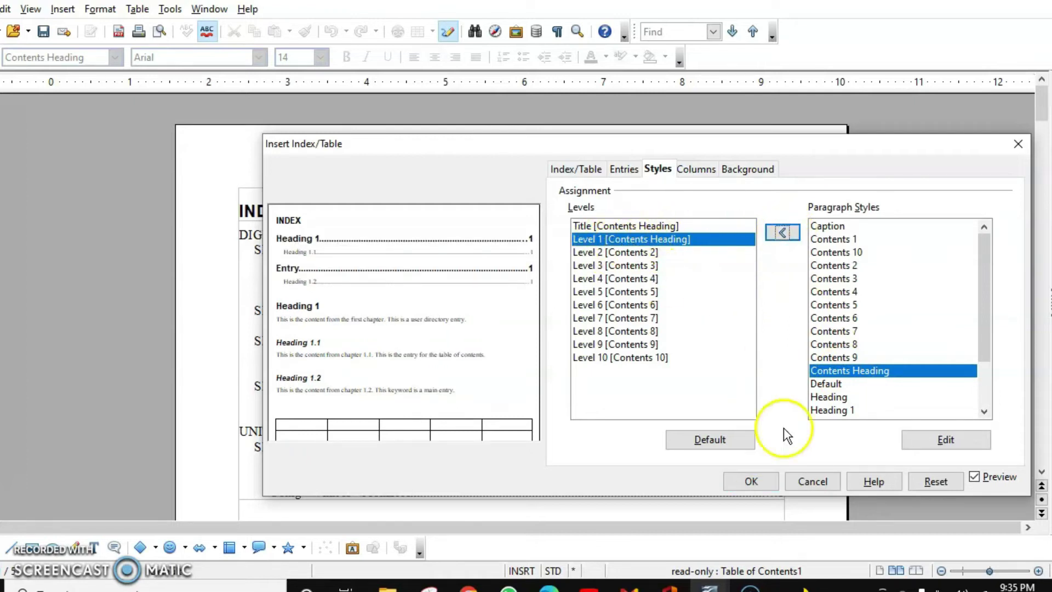
click(750, 481)
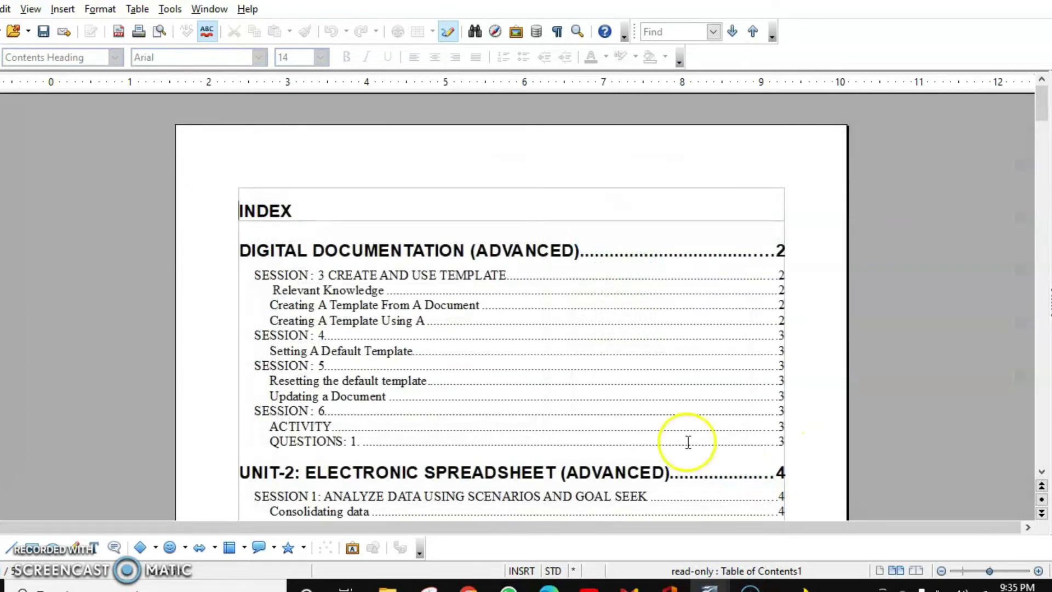
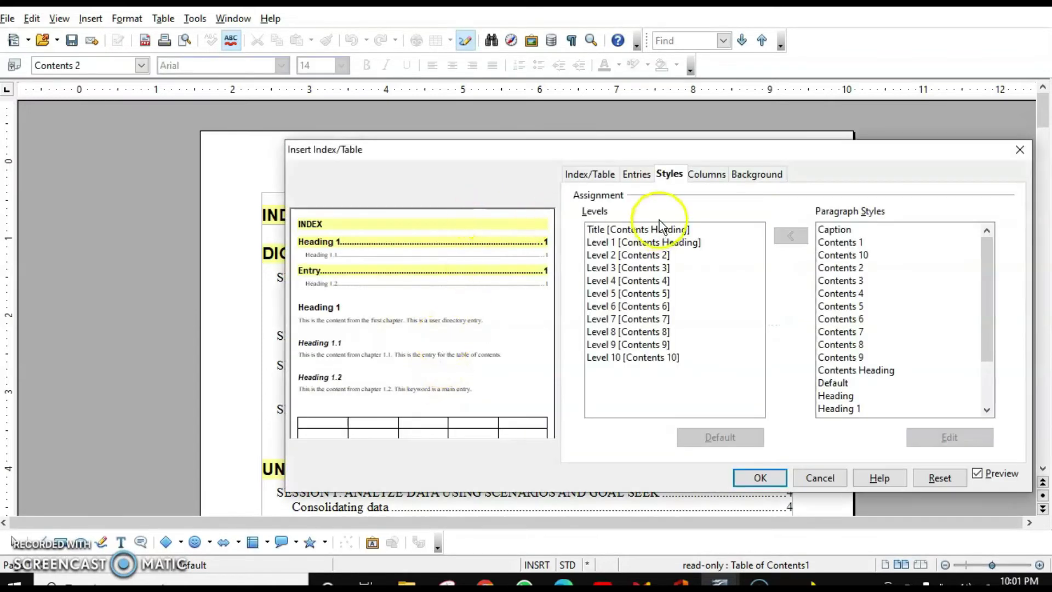
Give the Contents 2 paragraph style used by Level 2 an Orange 1 background color and apply it to the index
click(644, 254)
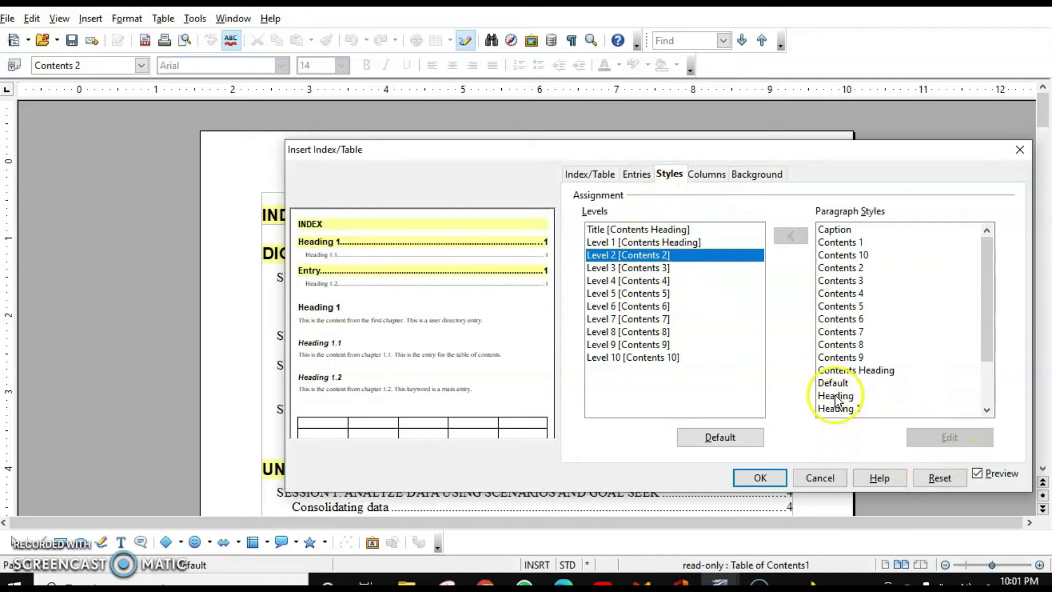
click(855, 268)
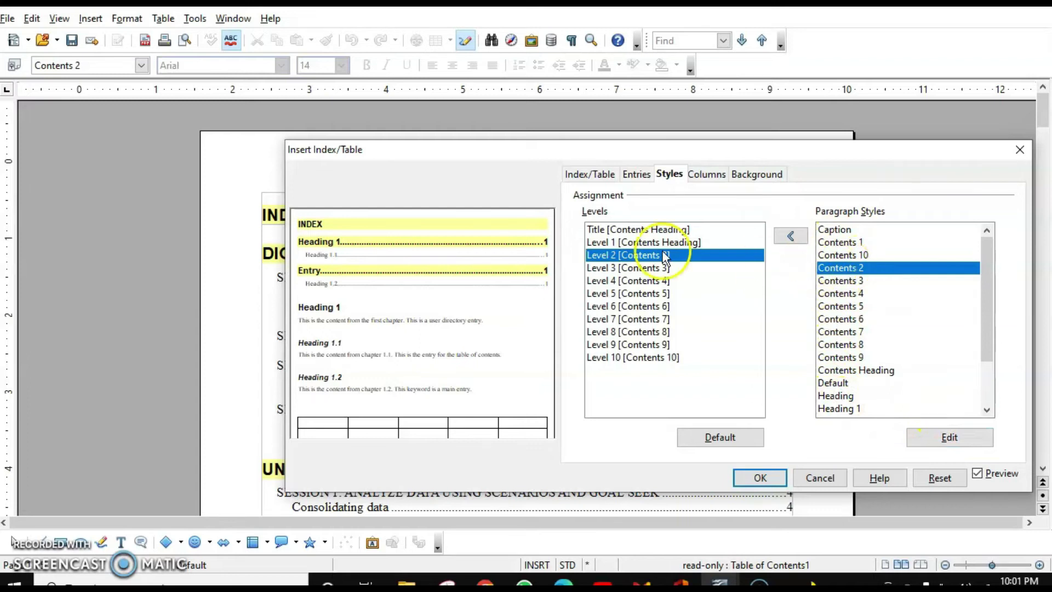
click(945, 443)
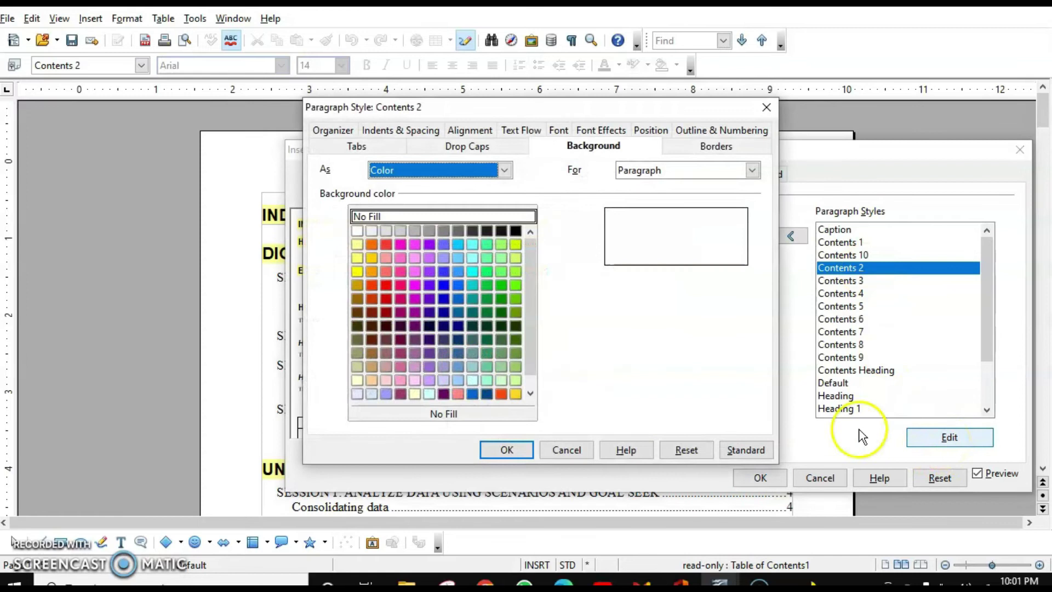
click(371, 258)
click(507, 449)
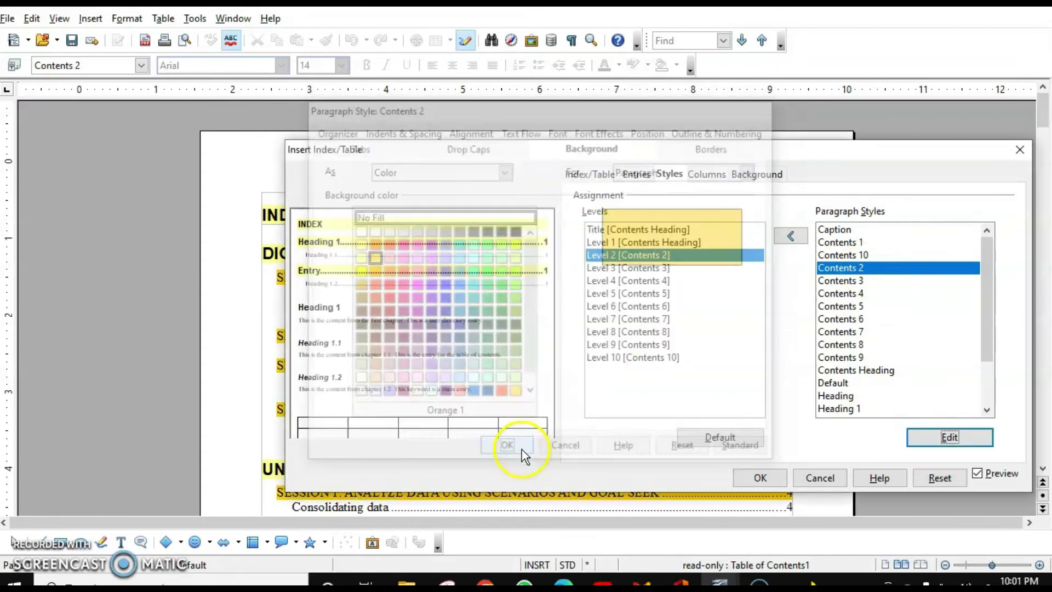
click(760, 478)
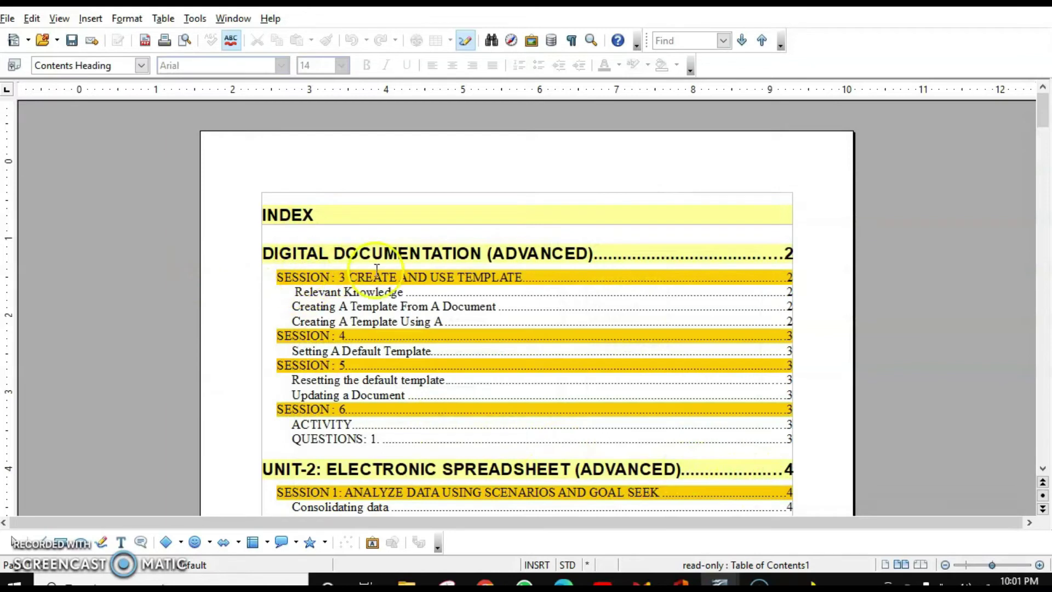
Set the background color of the whole index to Turquoise 3
scroll(395, 478, down, 1)
scroll(395, 478, down, 1)
scroll(393, 449, up, 2)
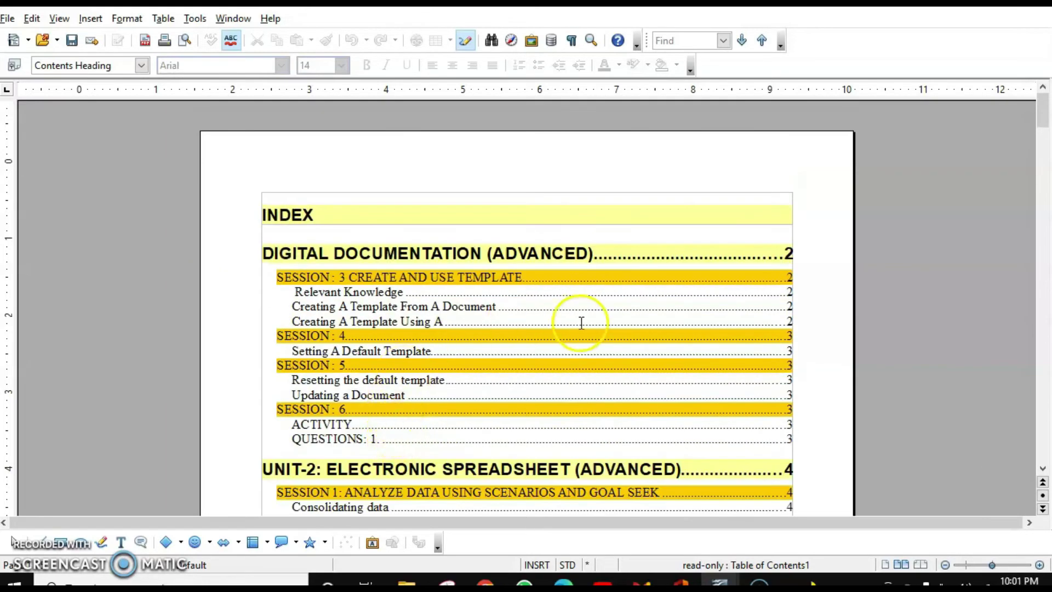
right_click(616, 306)
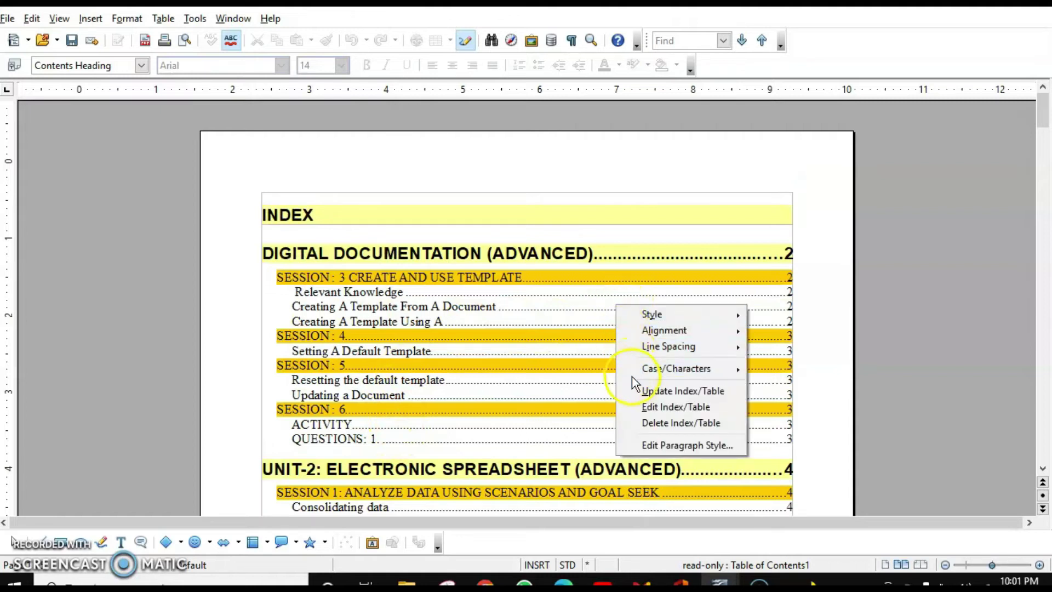
click(644, 408)
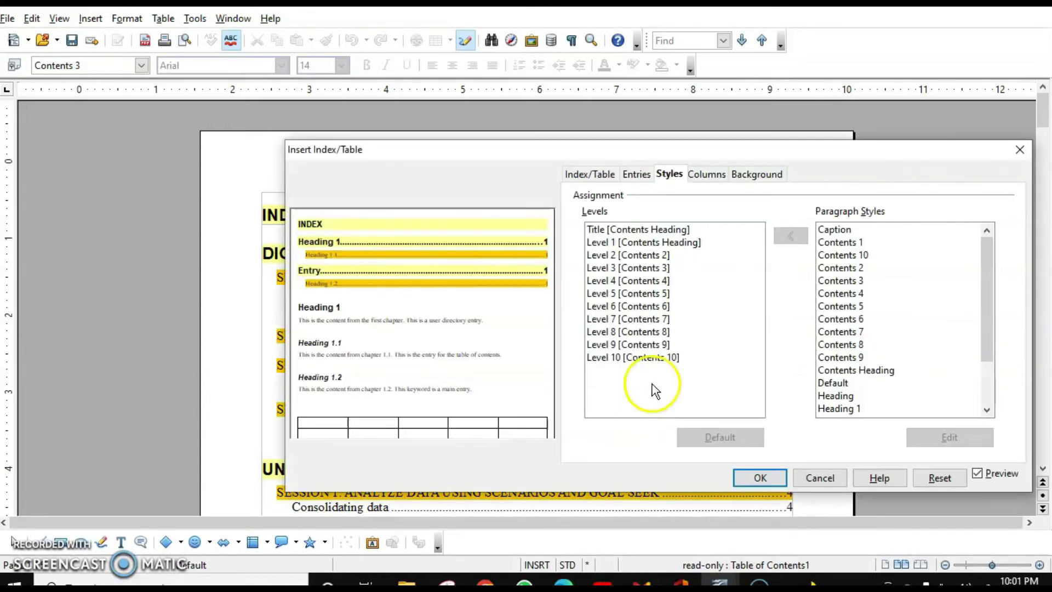
click(768, 176)
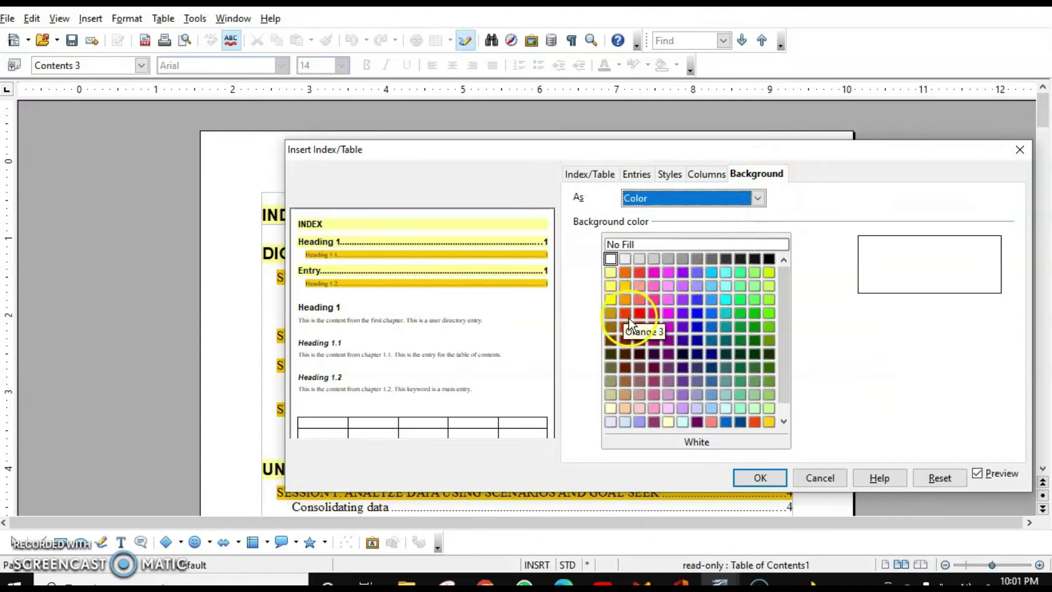
click(740, 313)
click(761, 478)
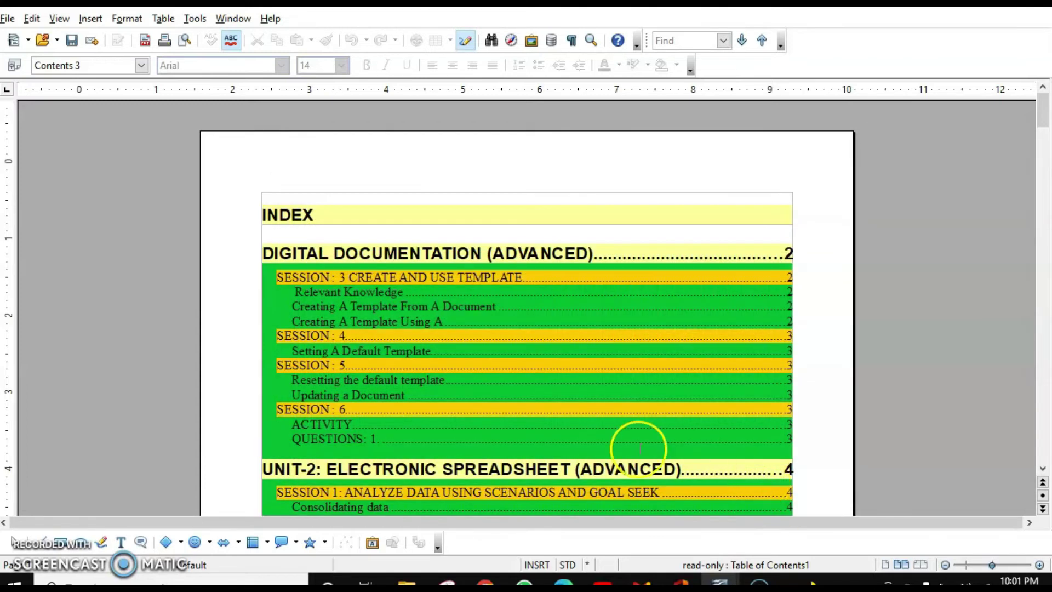
Review the index's column, style and entry structure settings without applying changes, and look over the formatted index down to its last entries
scroll(534, 355, down, 3)
scroll(534, 355, up, 3)
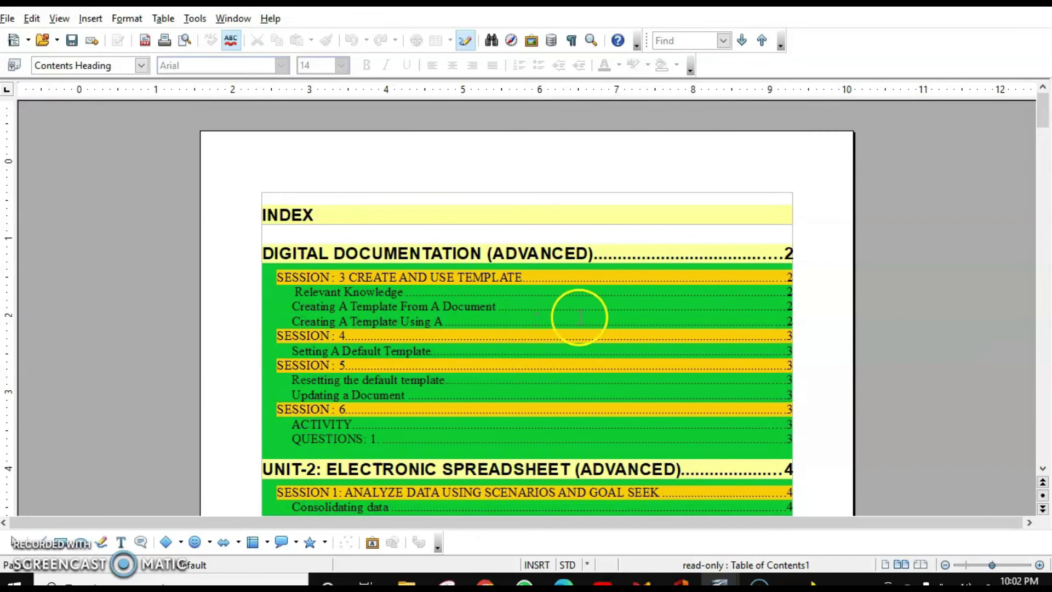
right_click(585, 298)
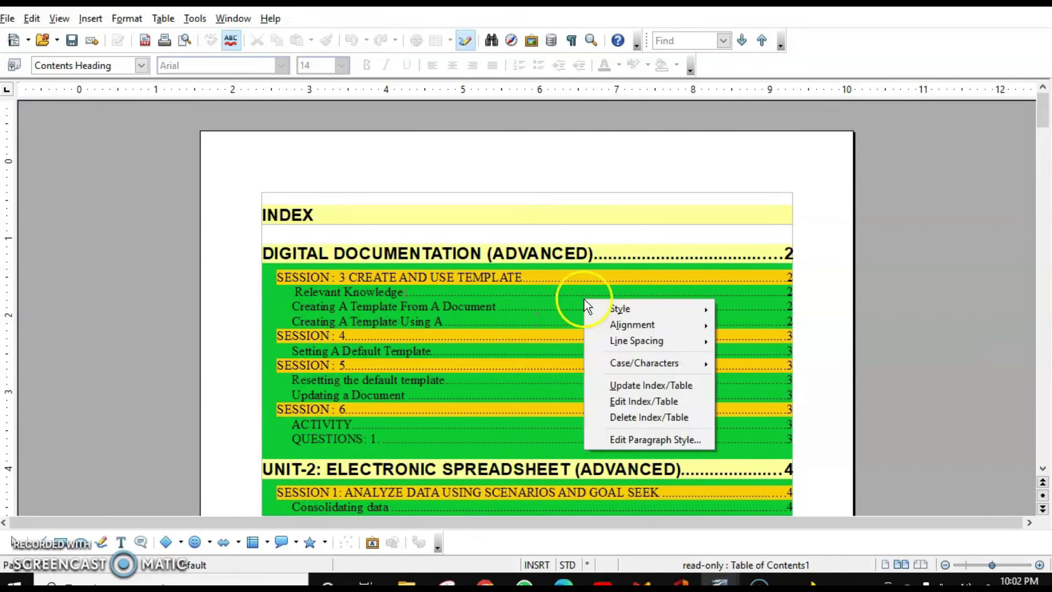
click(618, 404)
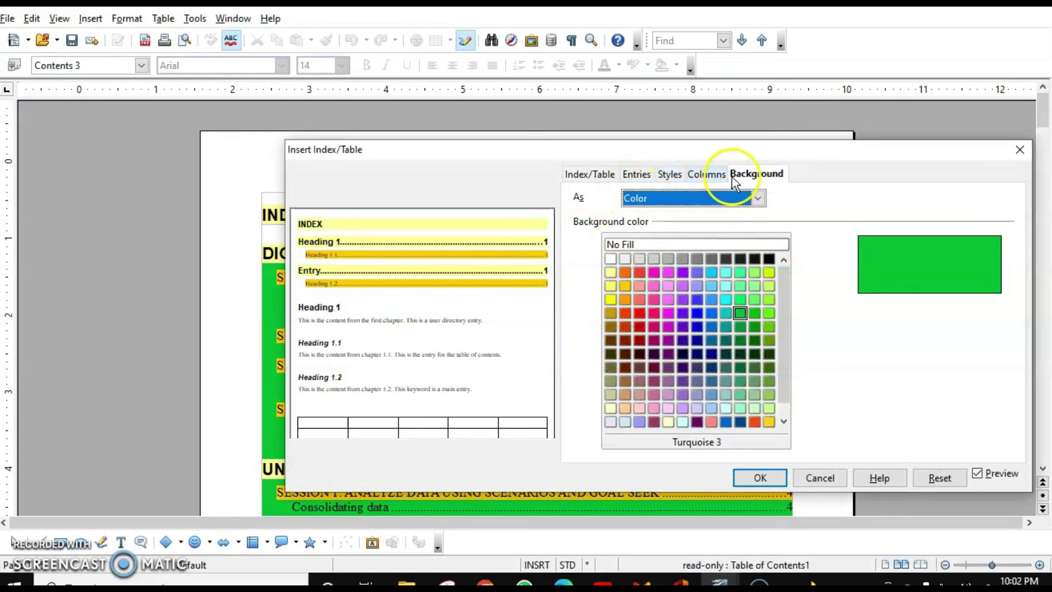
click(719, 176)
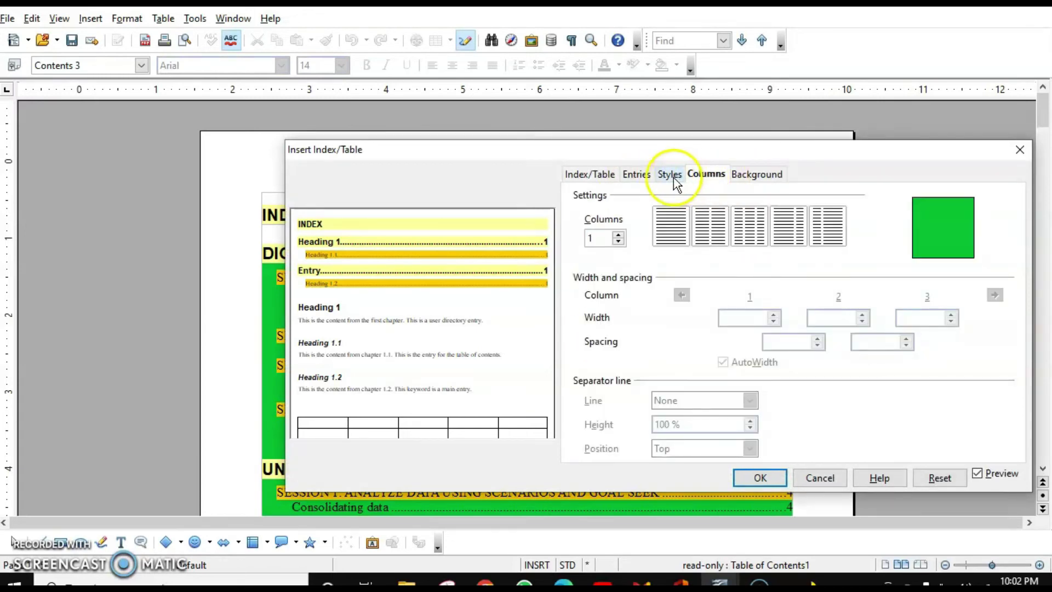
click(670, 178)
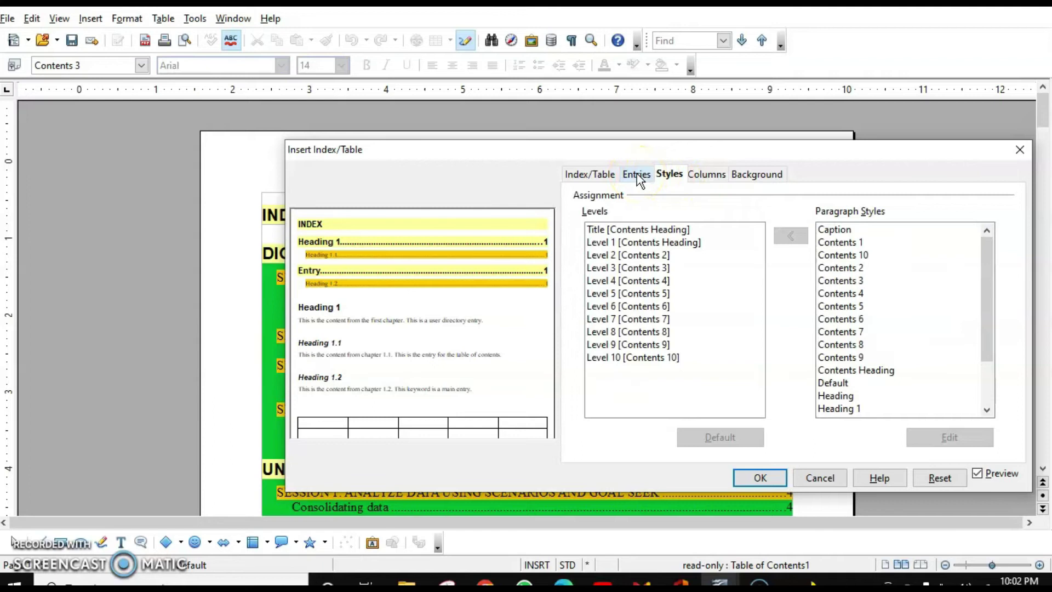
click(637, 177)
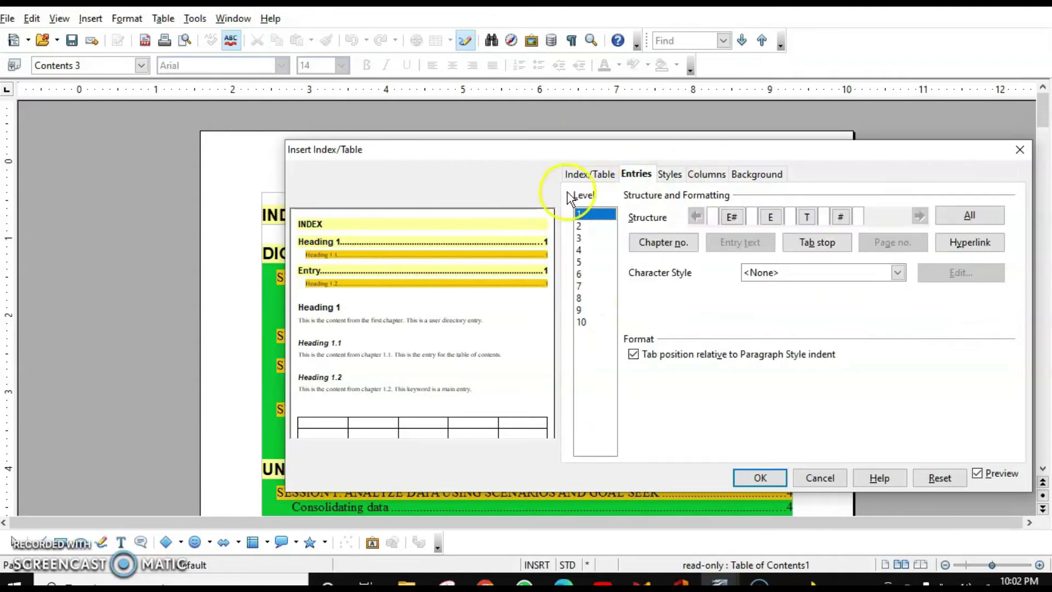
drag(816, 151, 715, 153)
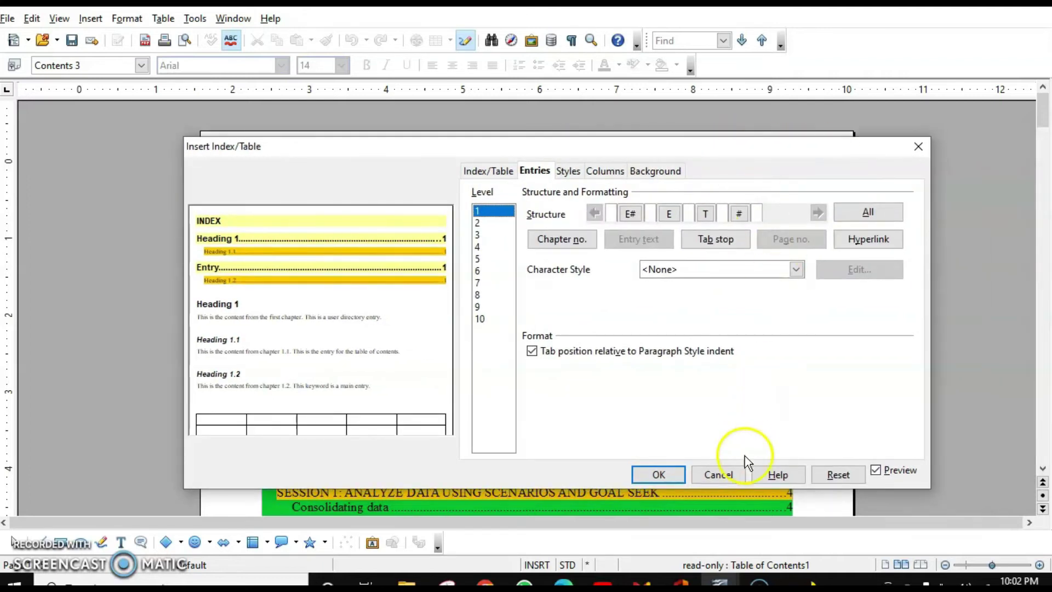
click(716, 474)
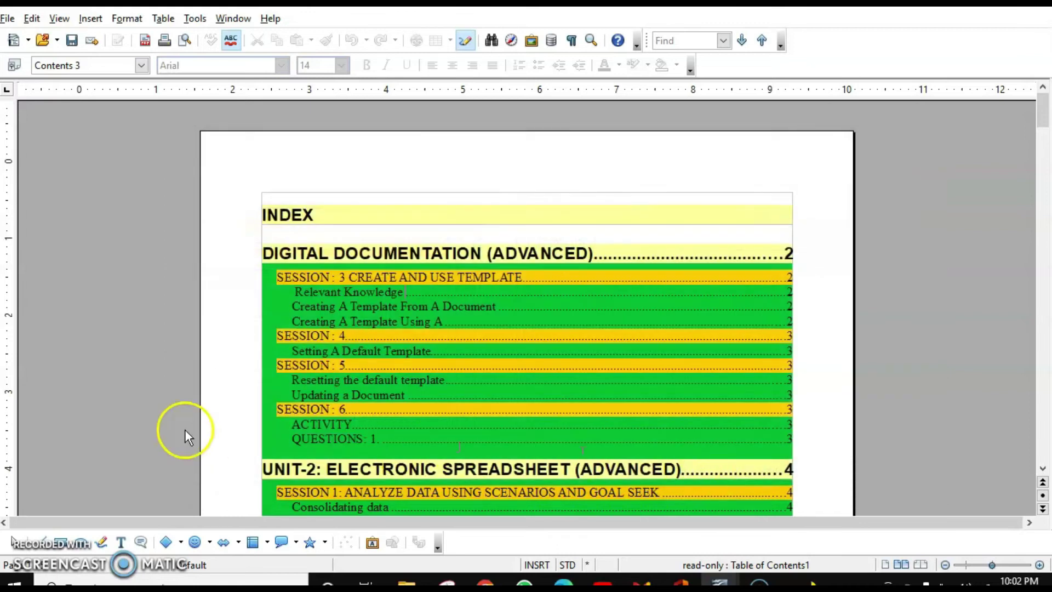
click(282, 256)
scroll(352, 298, down, 5)
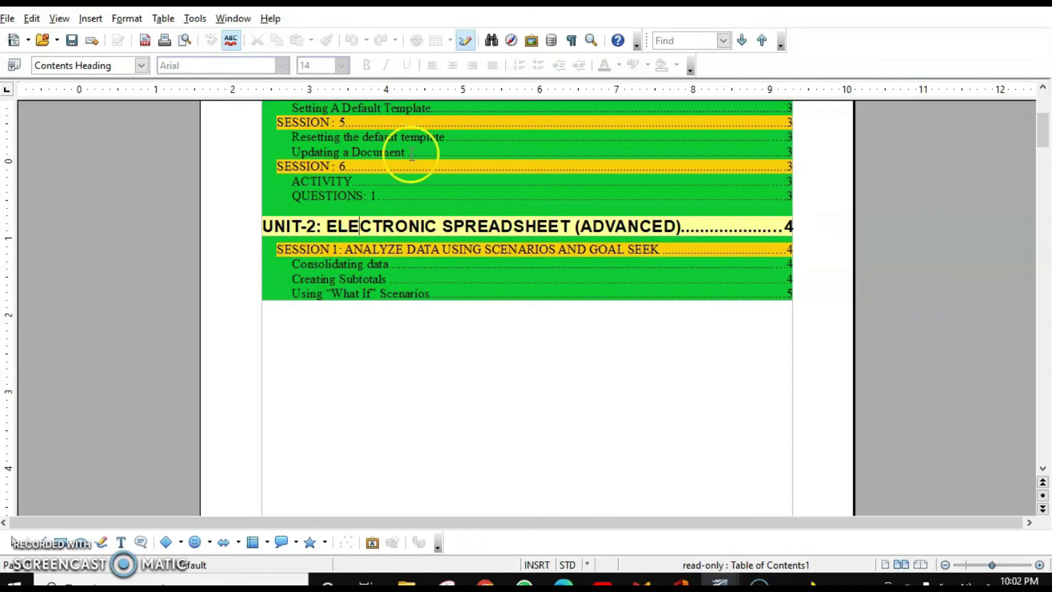
Reopen the index for editing and examine the Level 1 entry structure codes against the index's chapter number, entry text, tab stop and page number
scroll(481, 188, up, 3)
right_click(521, 208)
click(579, 306)
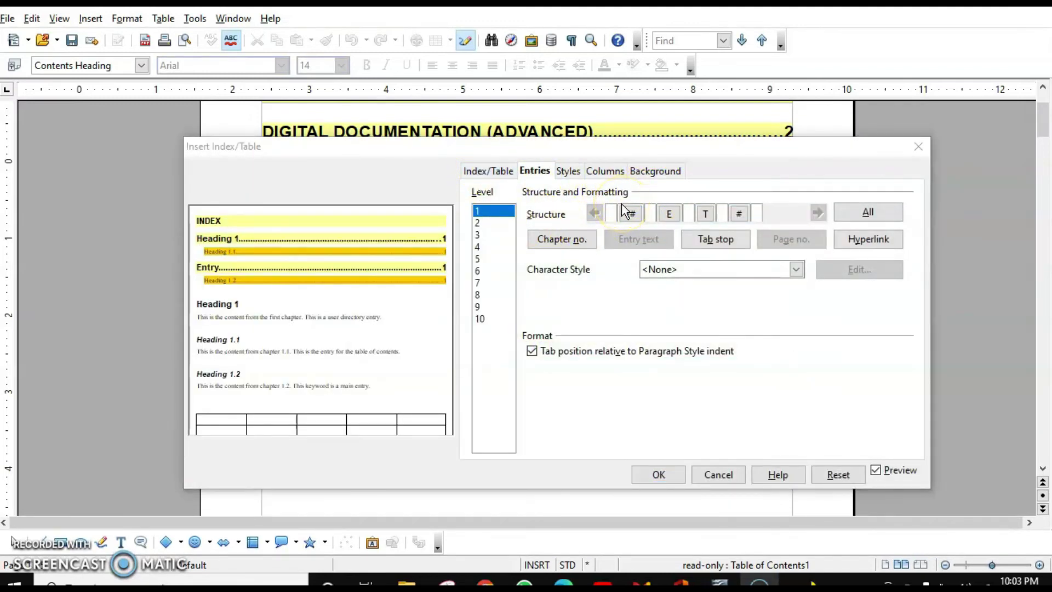
click(624, 214)
click(670, 215)
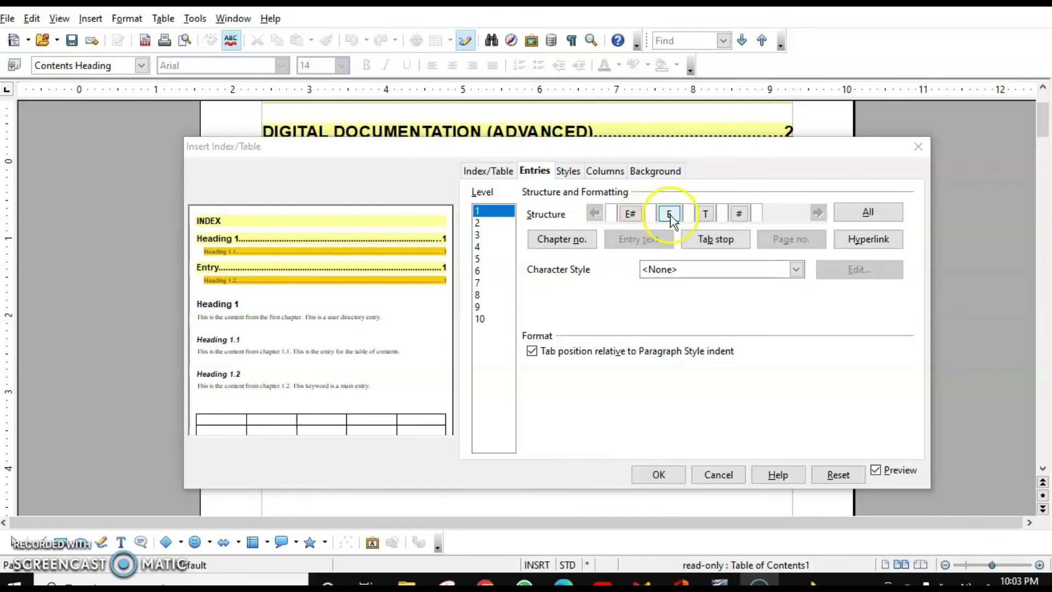
click(707, 218)
click(738, 217)
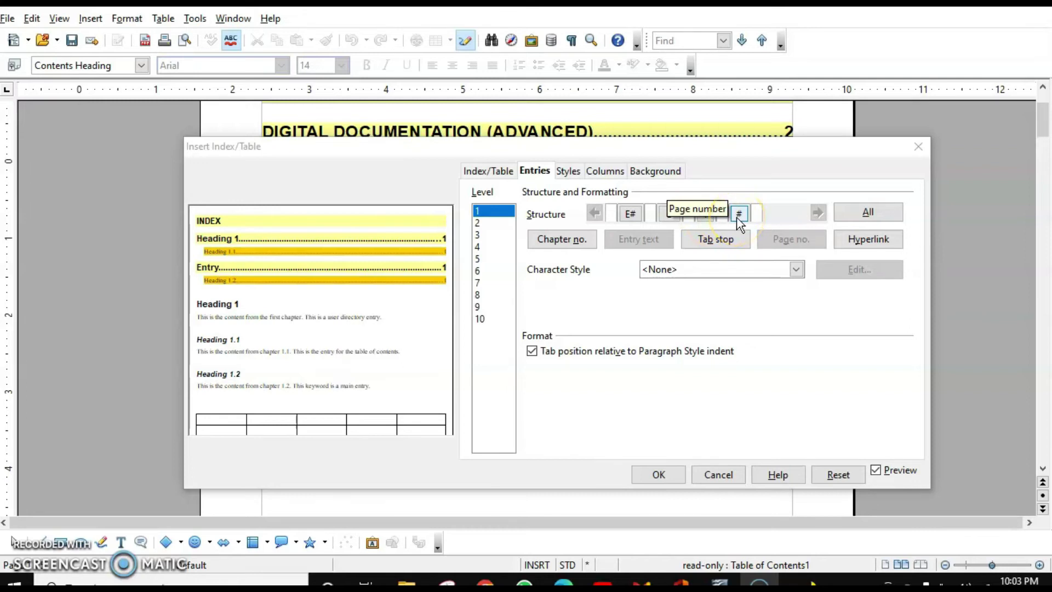
drag(721, 150, 730, 275)
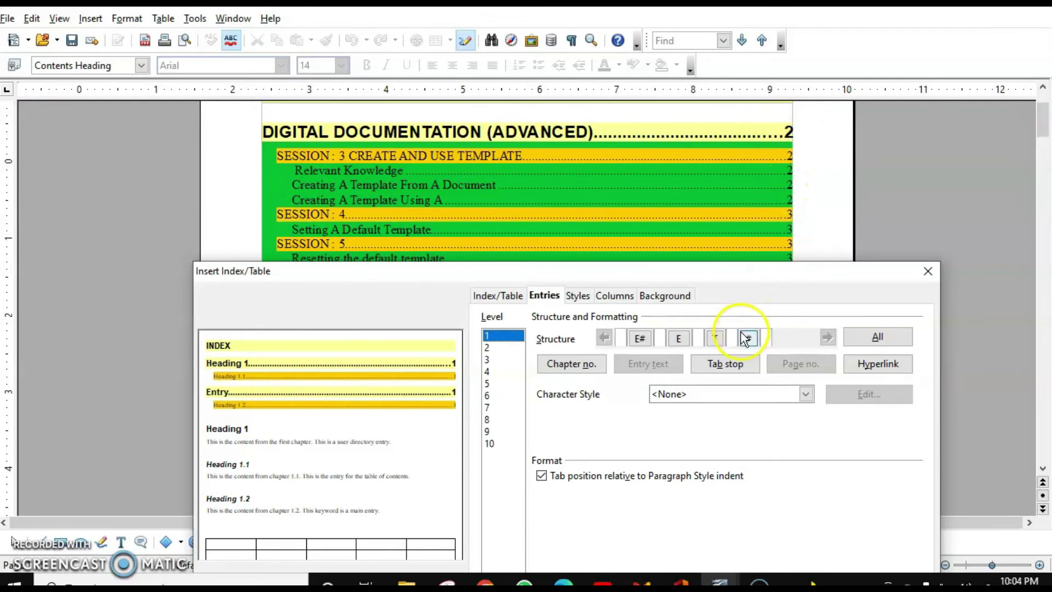
drag(610, 280, 630, 189)
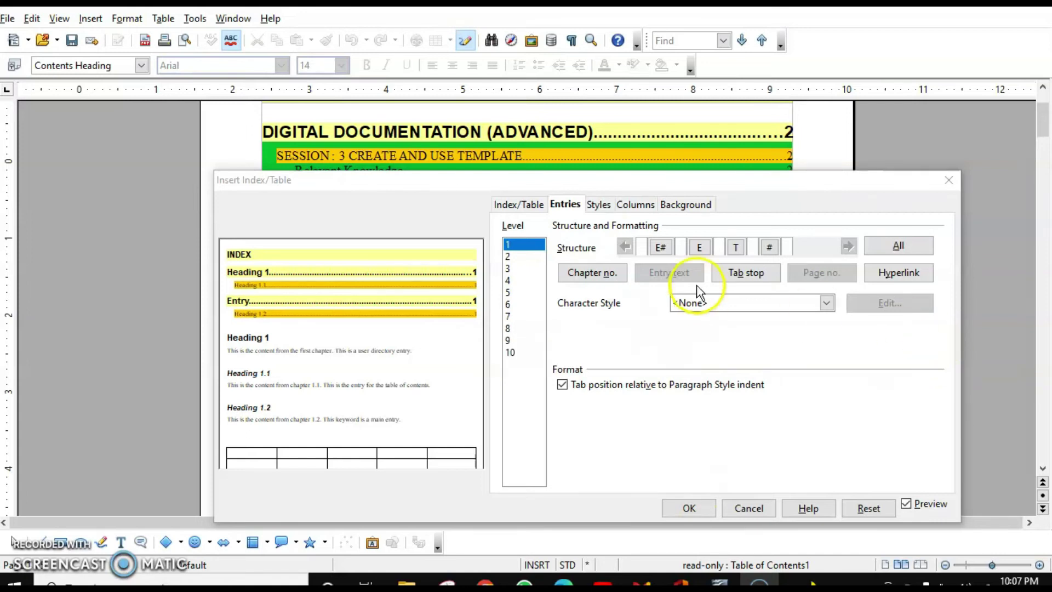
Enclose the Level 1 chapter number and entry text between a hyperlink start and end, and apply it to the index
click(643, 248)
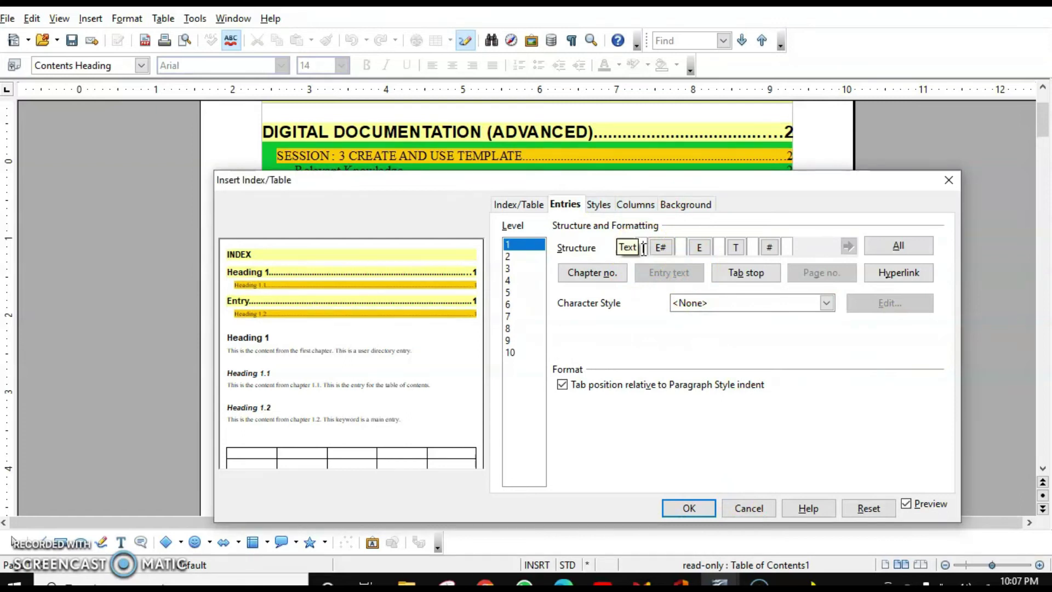
click(890, 271)
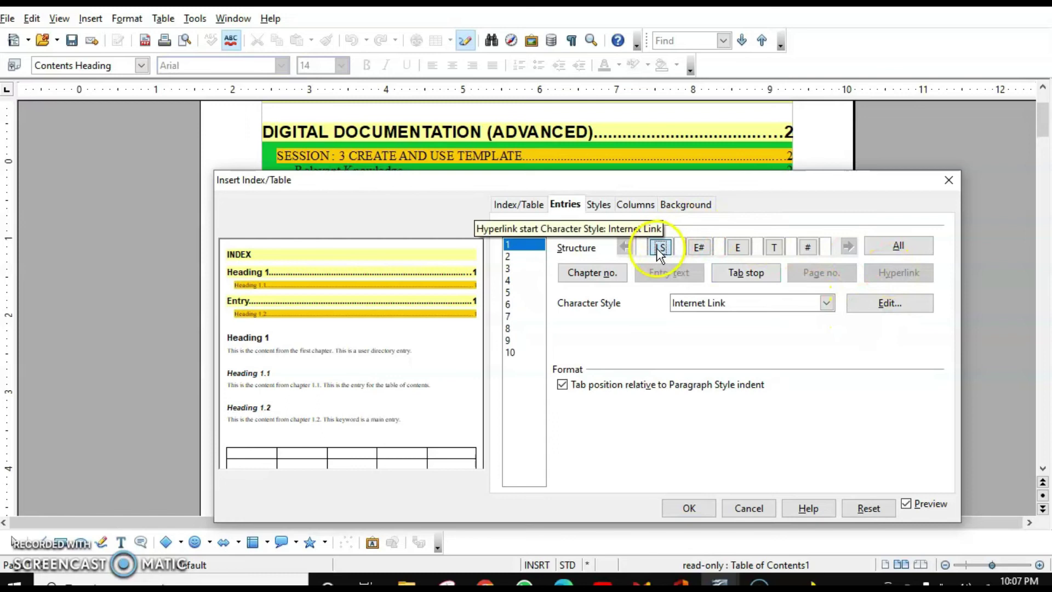
click(759, 247)
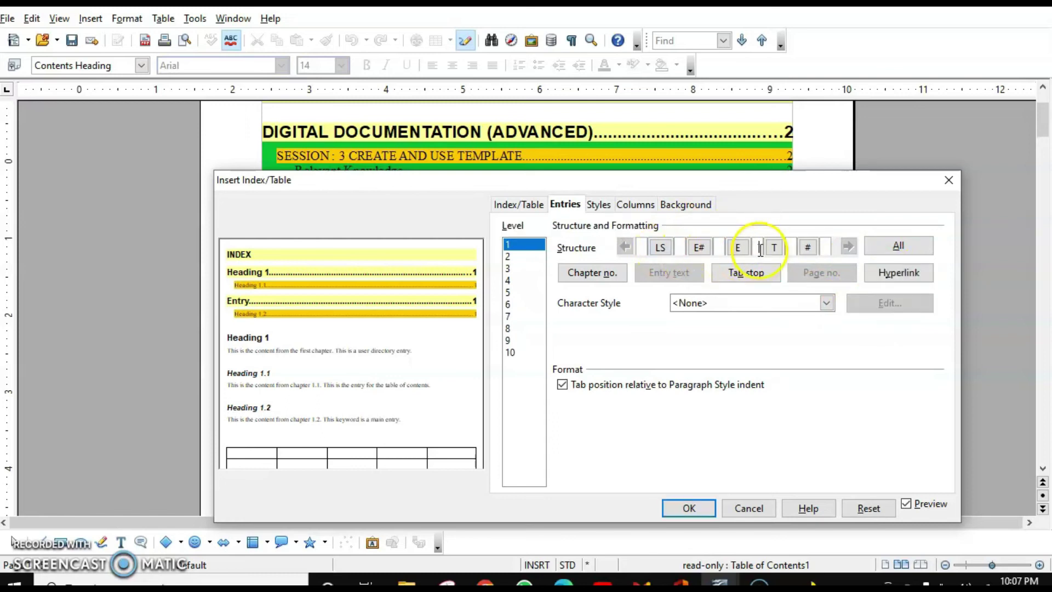
click(877, 274)
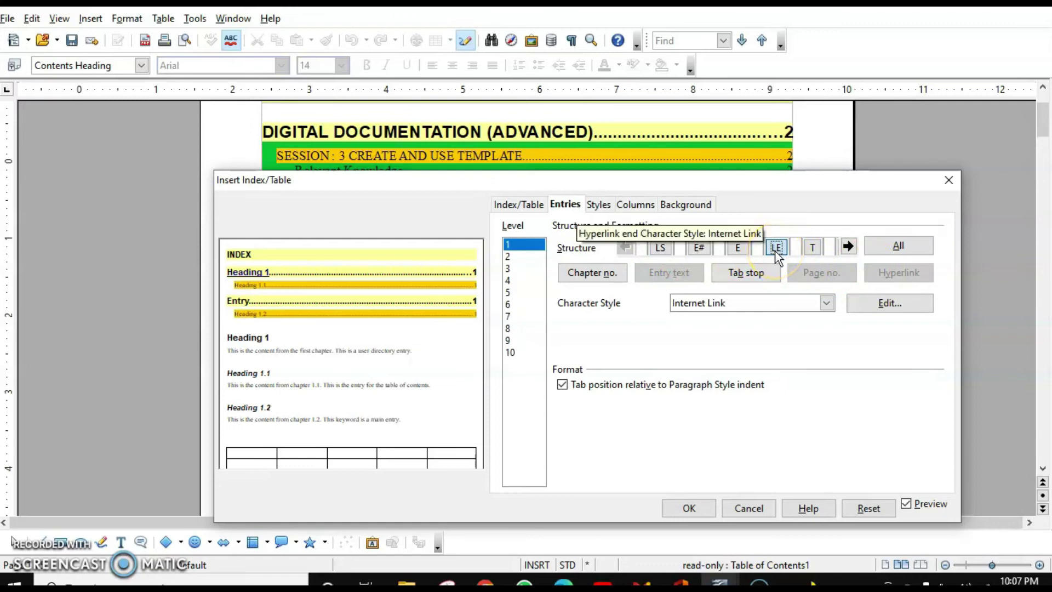
click(689, 508)
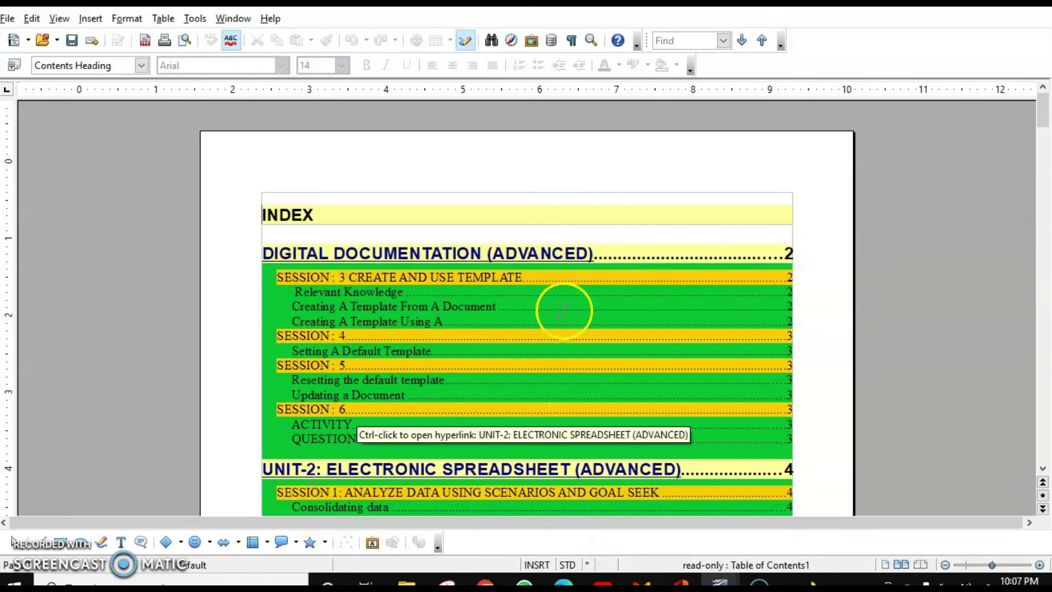
Enclose the Level 2 chapter number and entry text in a hyperlink start and end, and apply it to the index
right_click(585, 298)
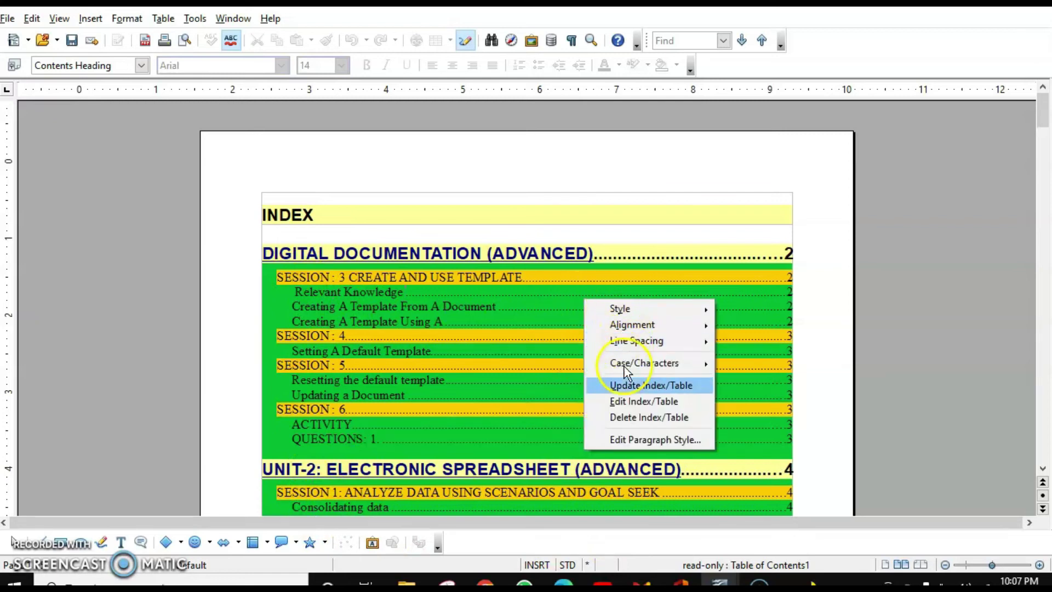
click(622, 401)
click(512, 256)
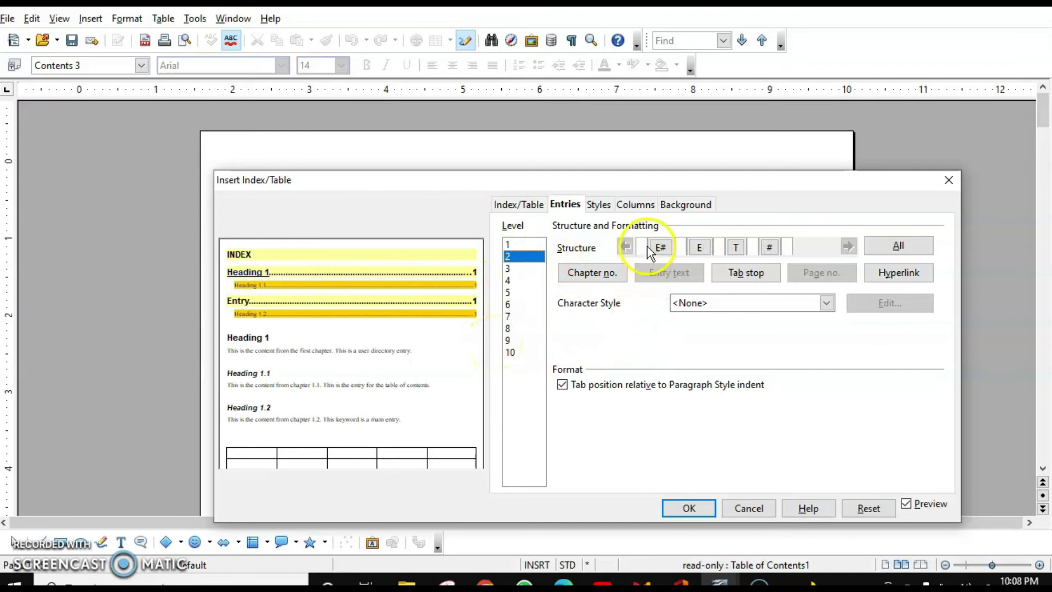
click(893, 274)
click(755, 247)
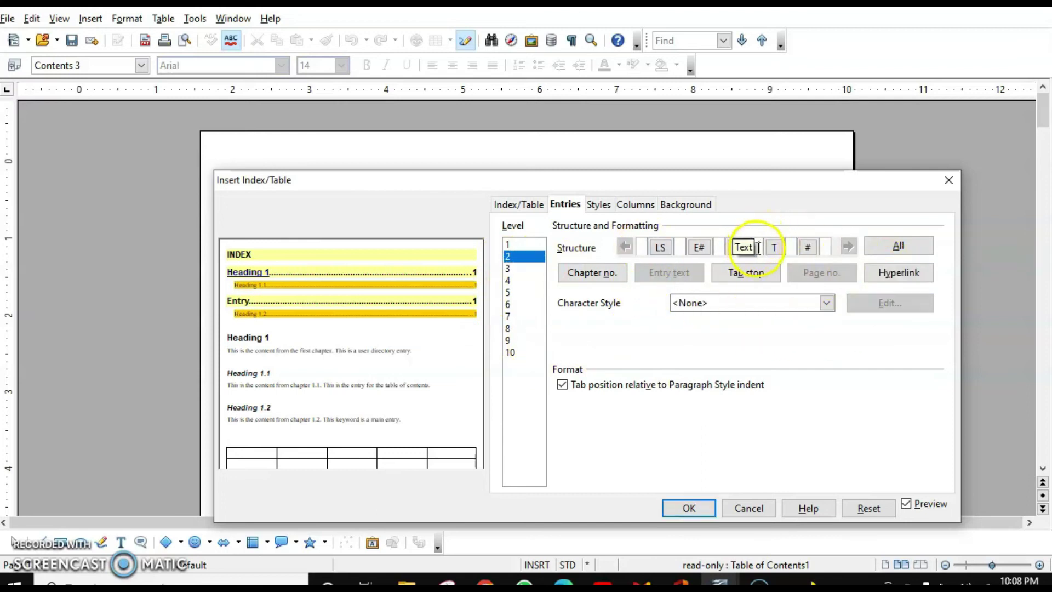
click(886, 281)
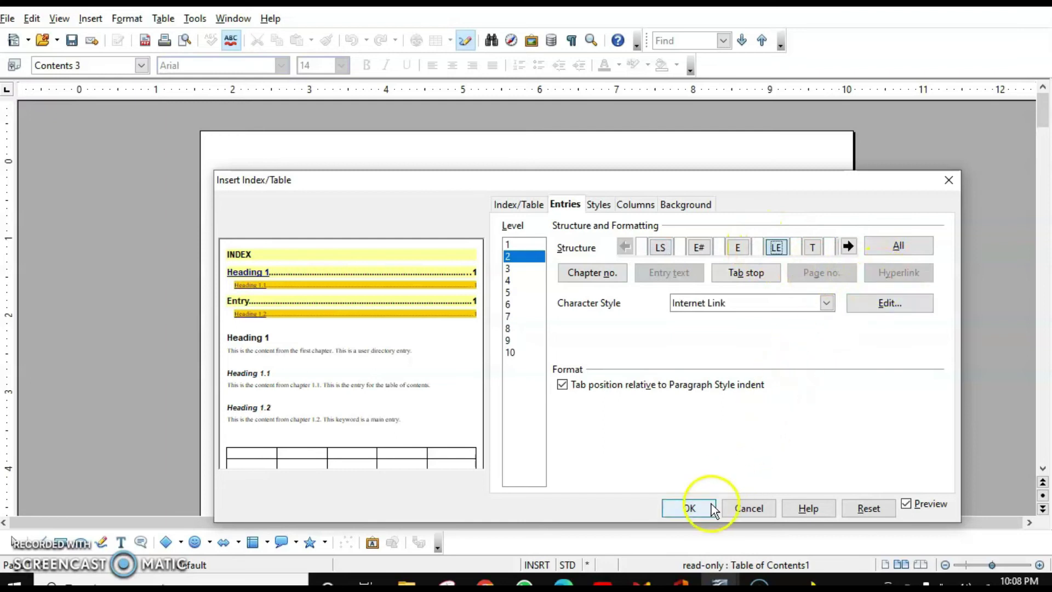
click(684, 508)
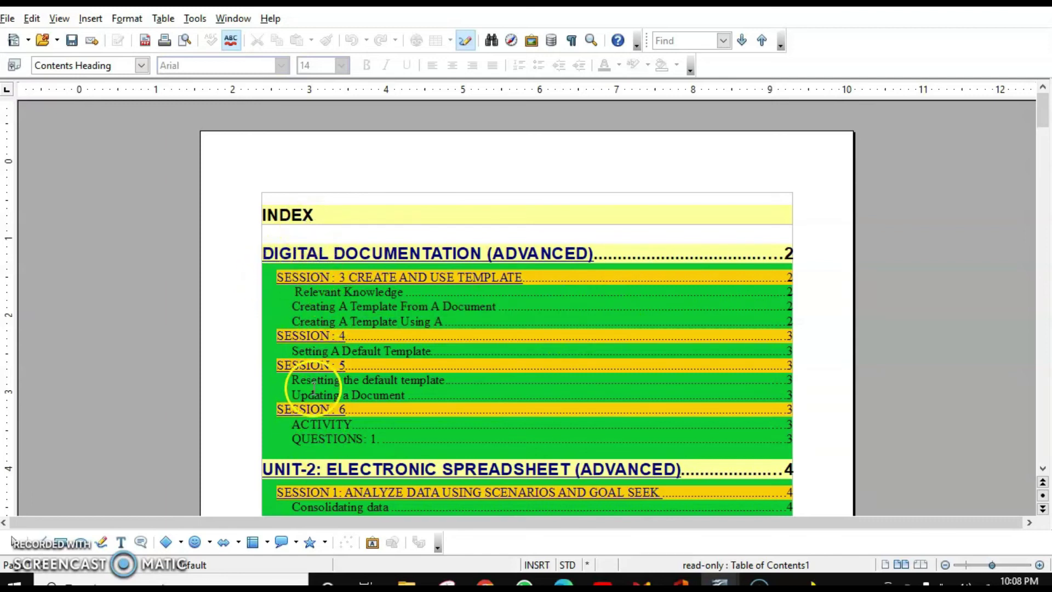
Apply the hyperlinked Level 1 entry structure to all levels of the index and check the entries
right_click(659, 303)
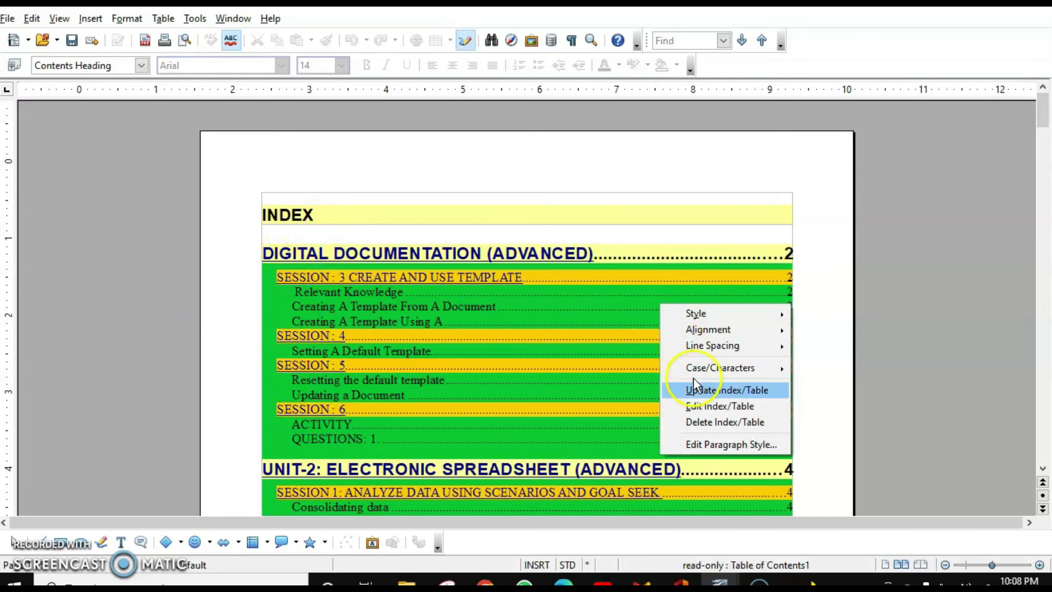
click(695, 407)
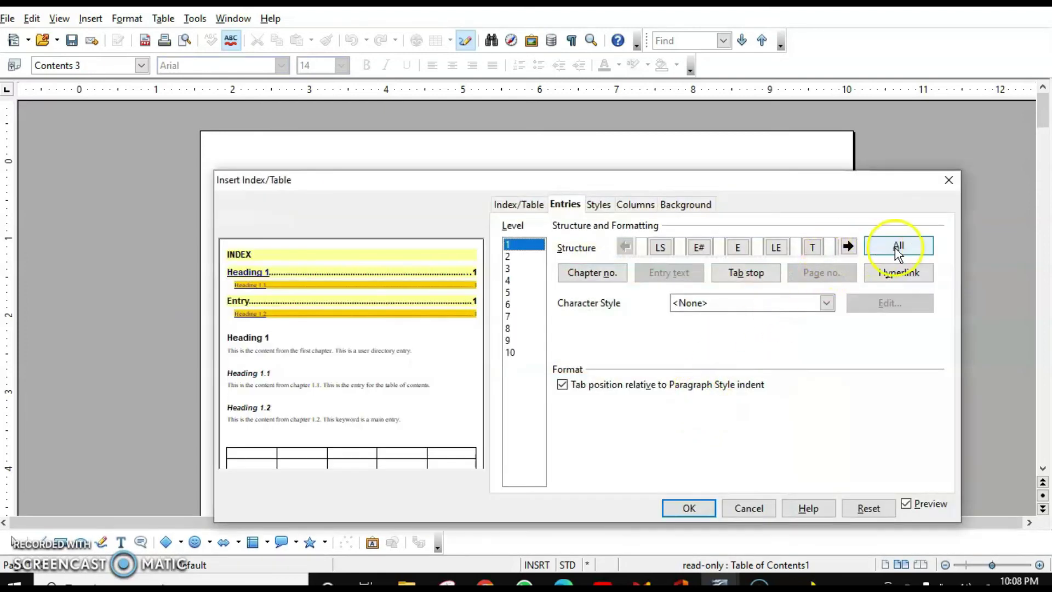
click(684, 507)
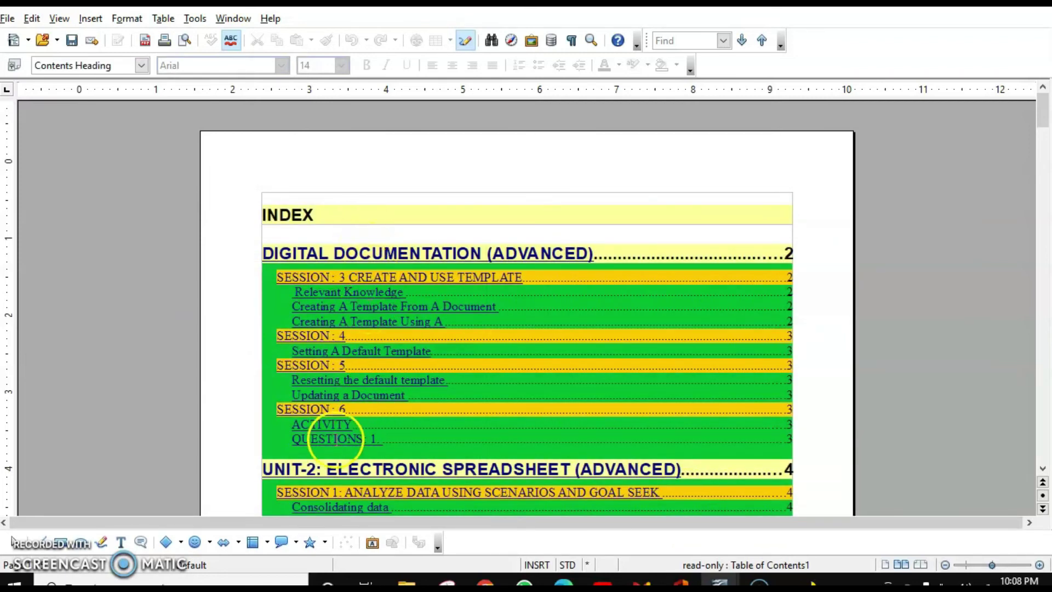
scroll(337, 430, down, 3)
scroll(364, 371, up, 3)
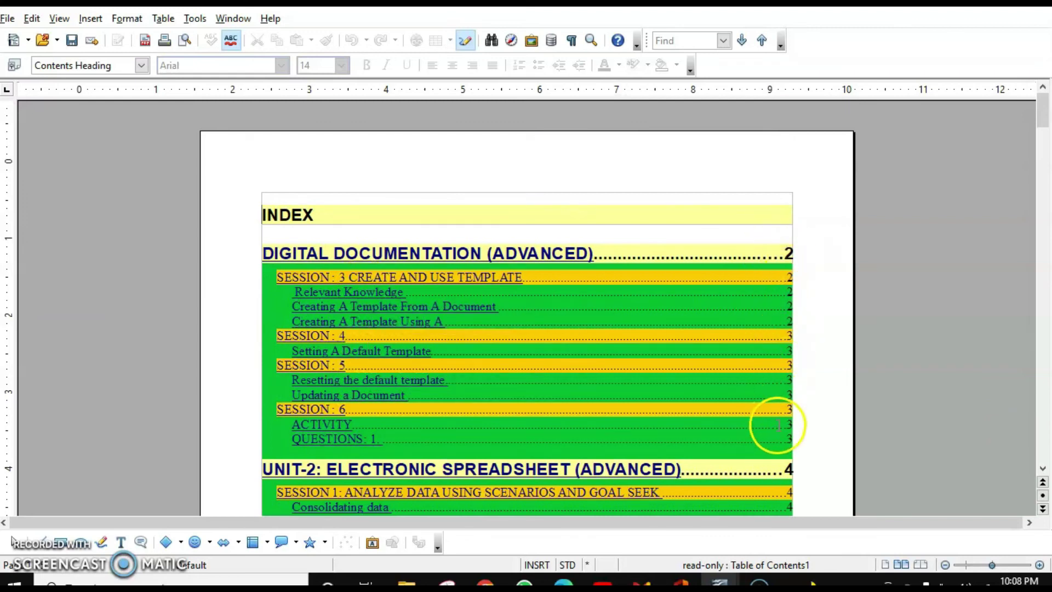
Add a hyperlink start before and a hyperlink end after the Level 1 page number, and apply it to the index
scroll(790, 471, down, 1)
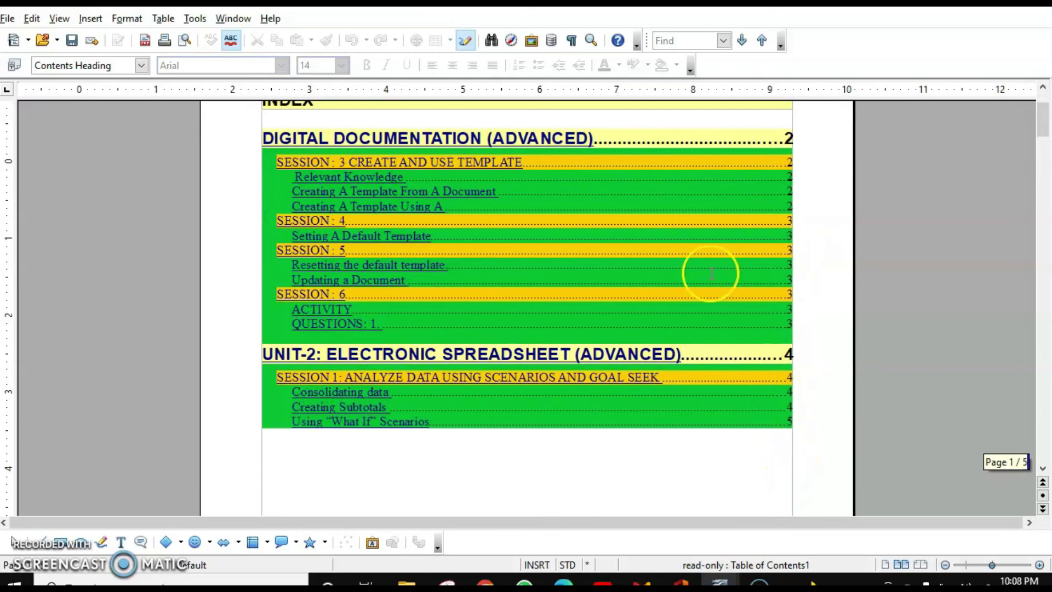
right_click(662, 206)
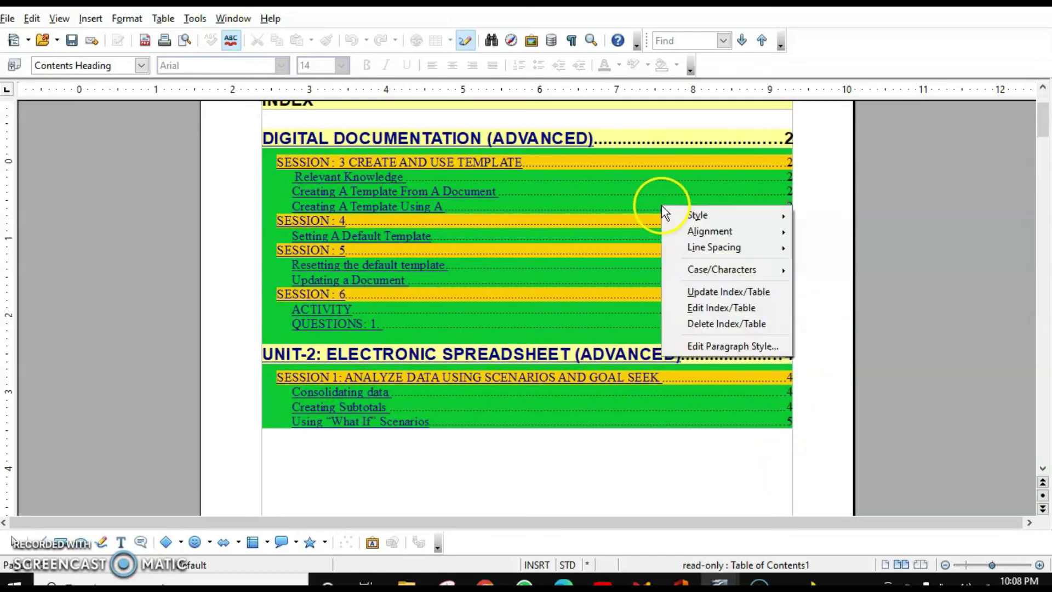
click(711, 307)
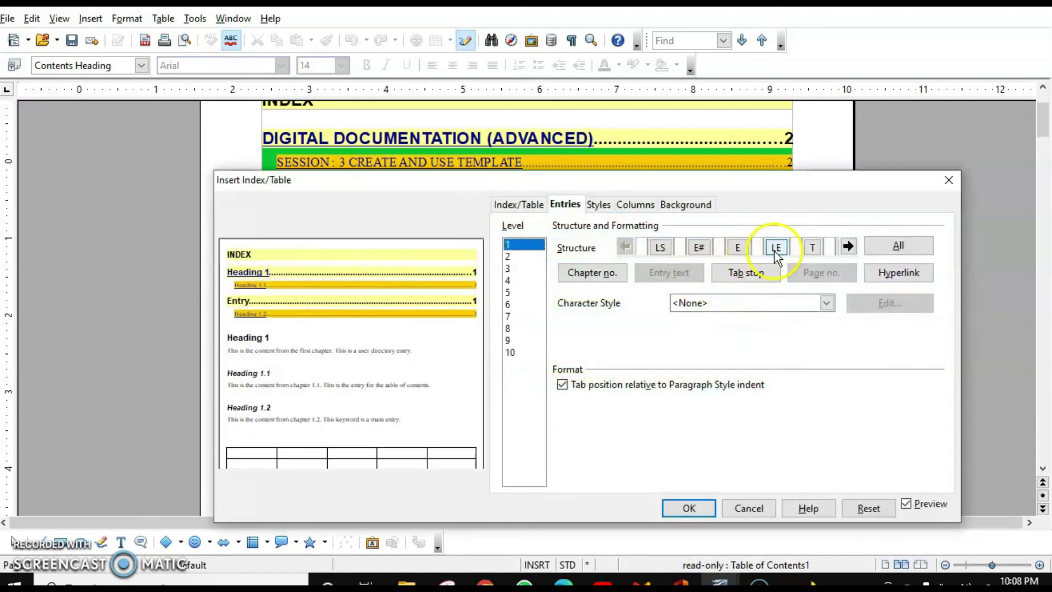
click(848, 246)
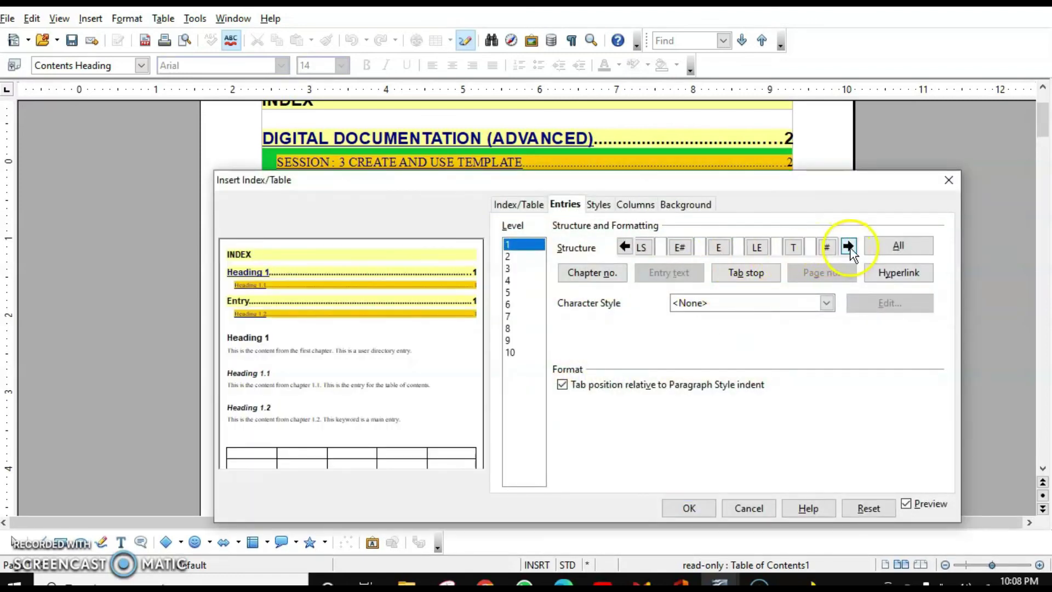
click(850, 248)
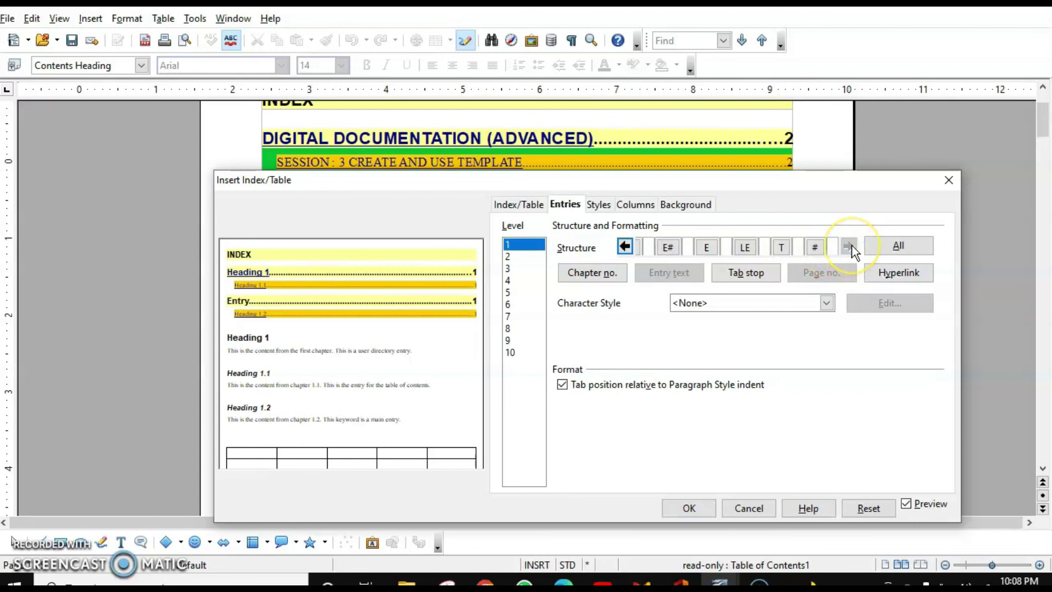
click(804, 246)
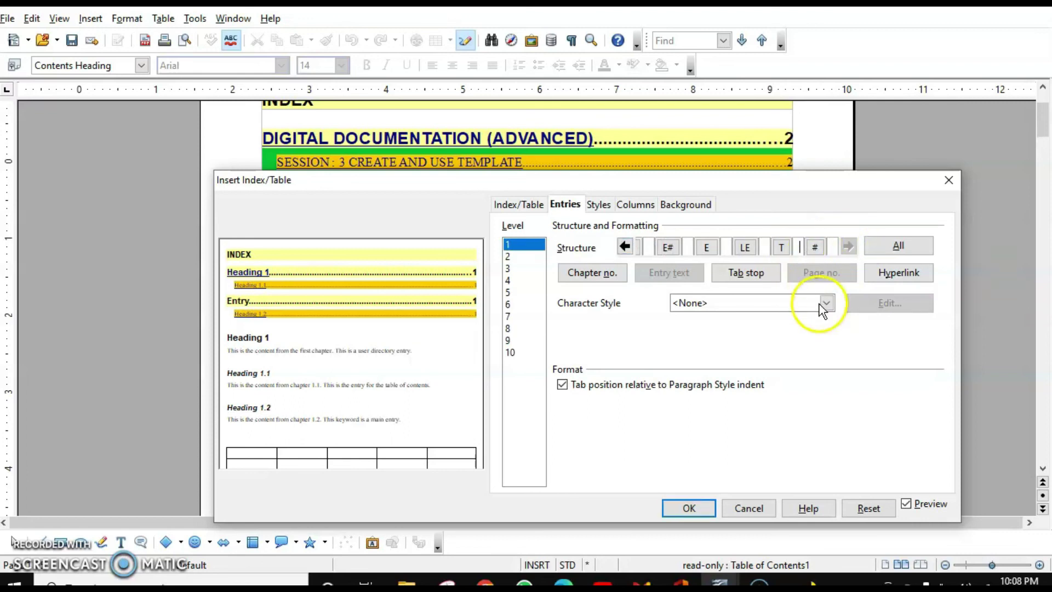
click(892, 274)
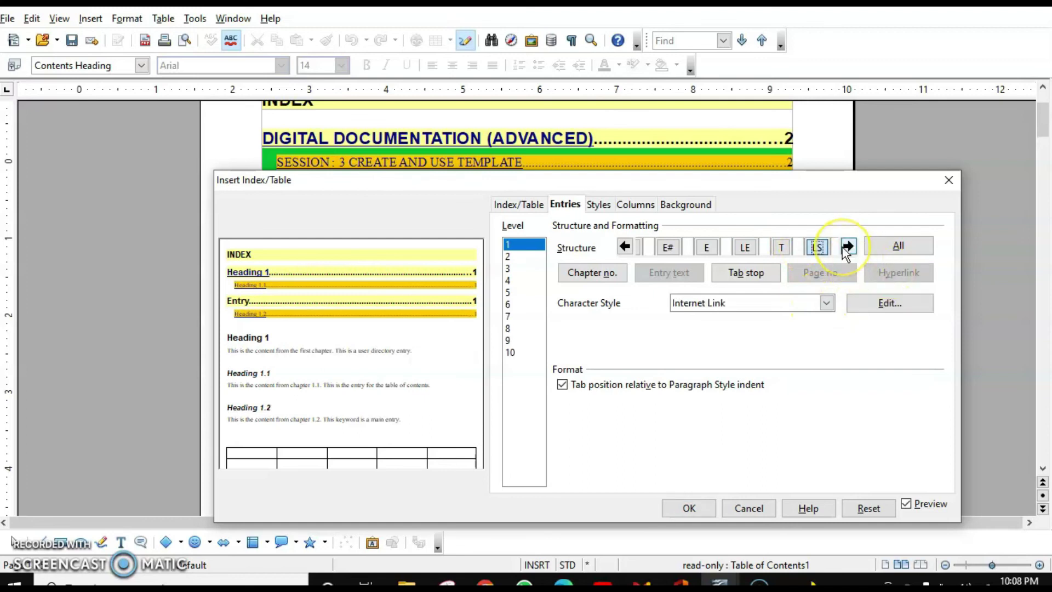
click(844, 249)
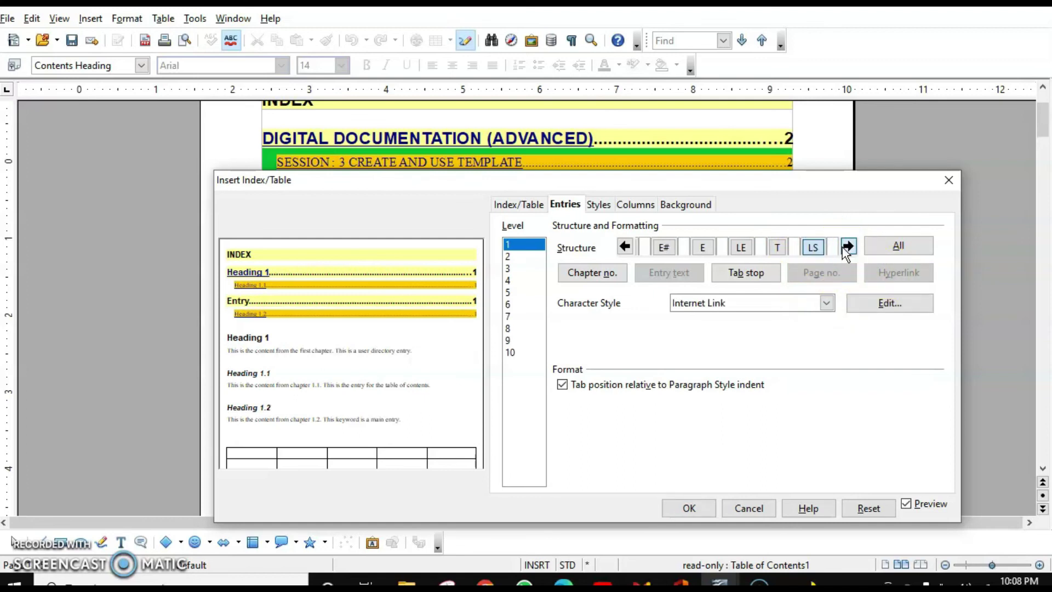
click(847, 249)
click(847, 247)
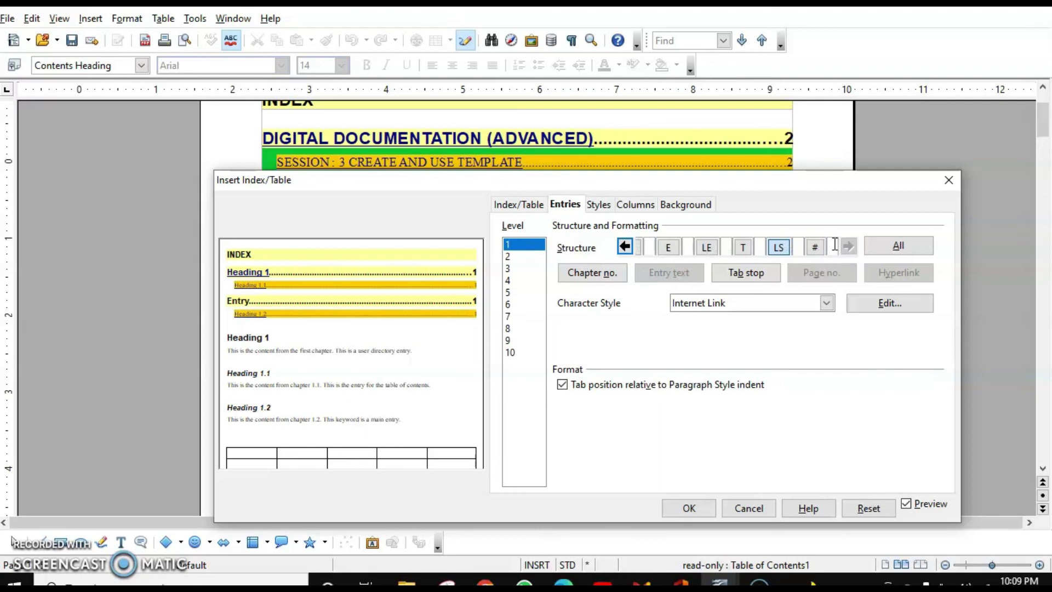
click(887, 274)
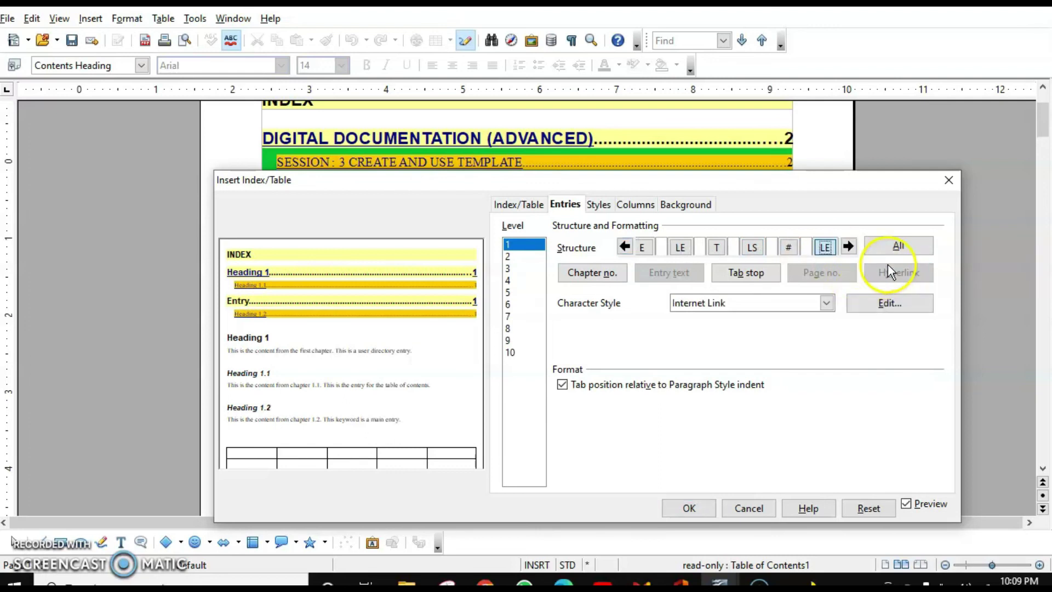
click(689, 508)
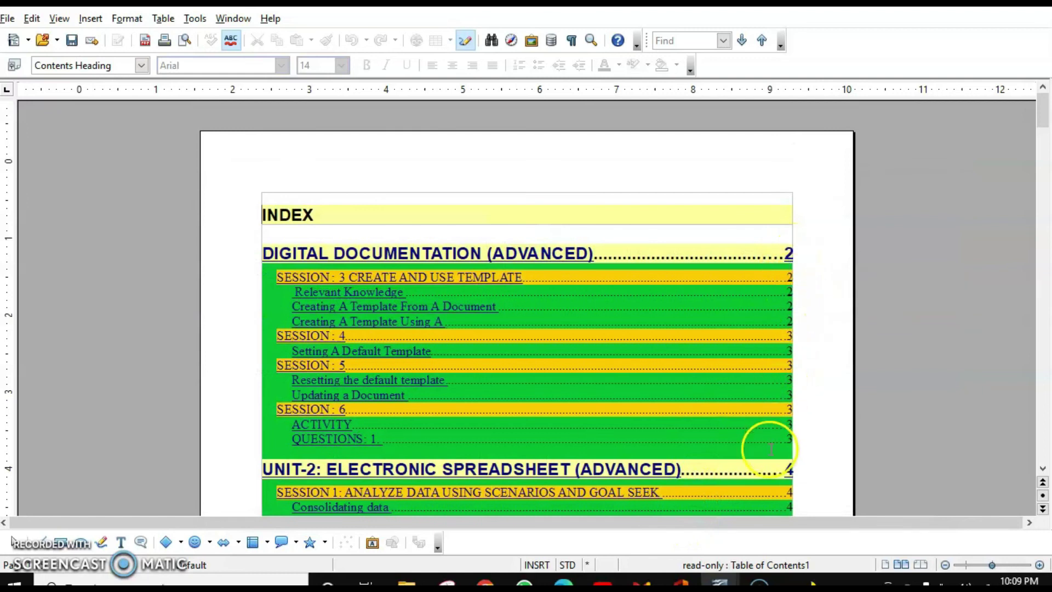
Set the fill character of the Level 1 tab stop to a hyphen (-) and apply it to the index
scroll(780, 483, down, 3)
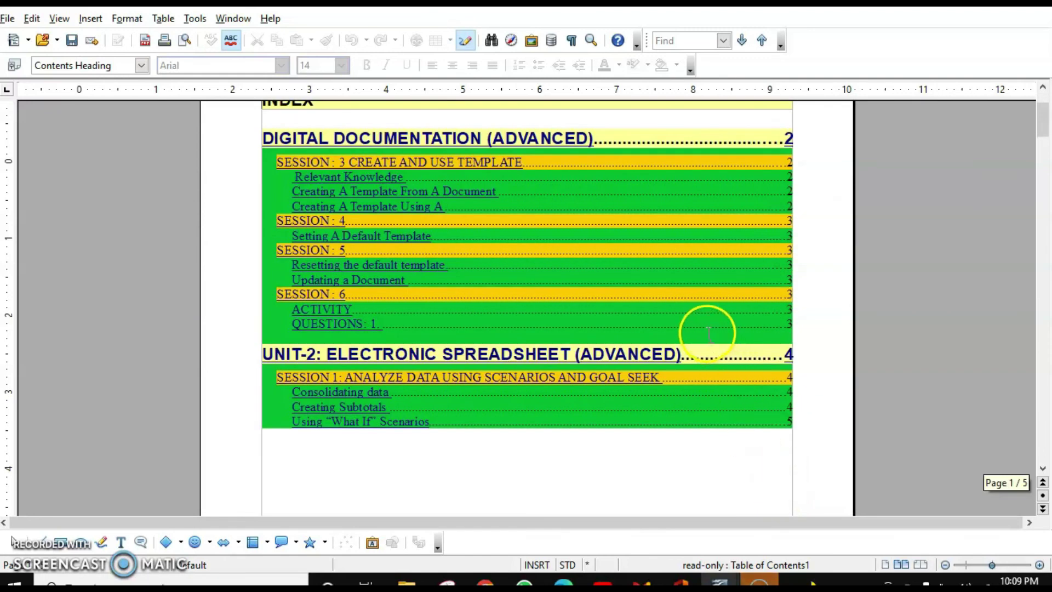
scroll(705, 328, up, 3)
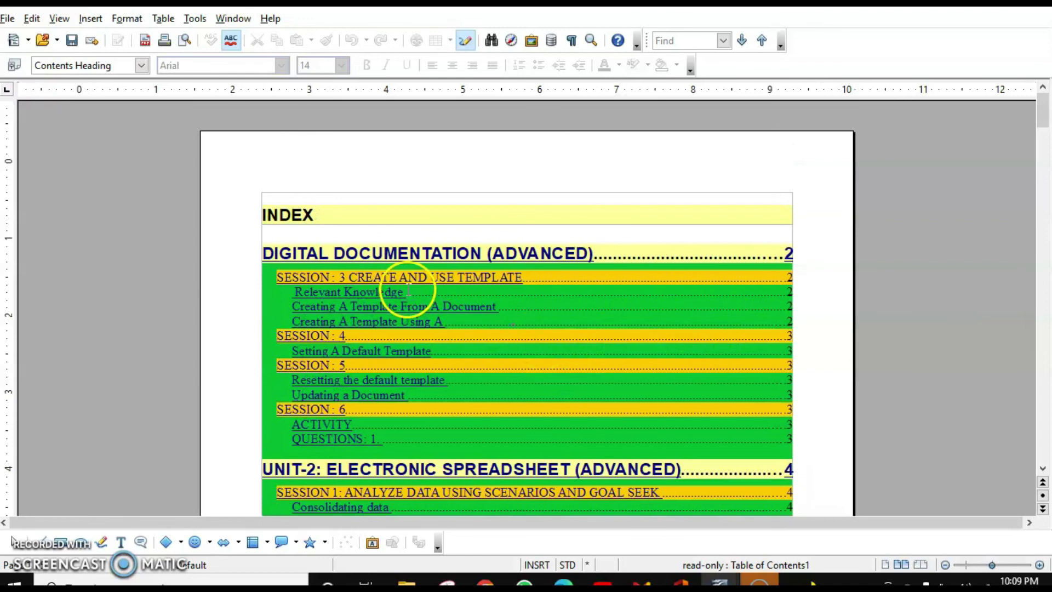
right_click(659, 310)
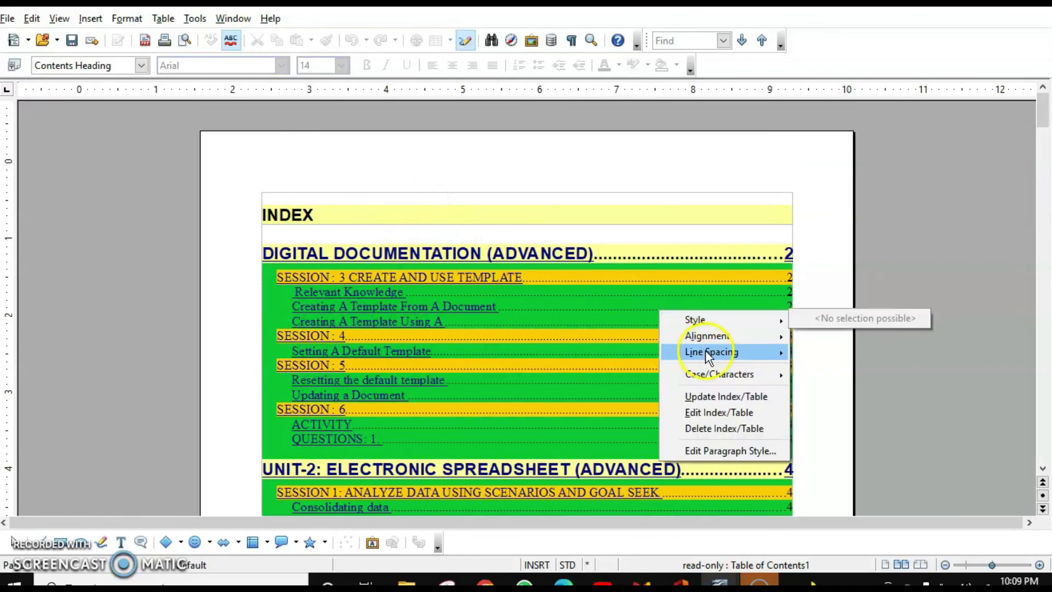
click(703, 397)
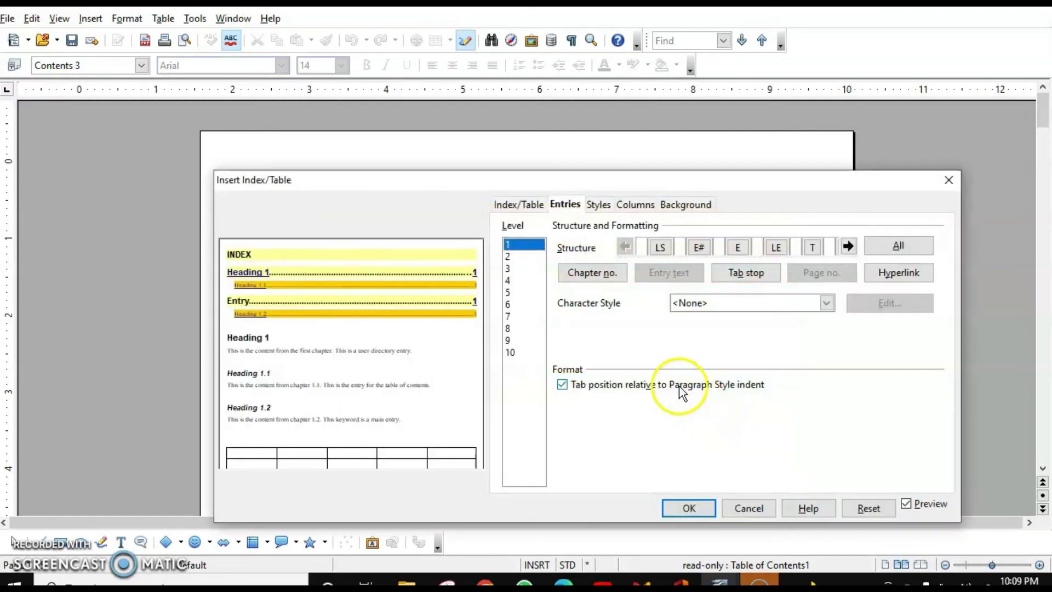
click(812, 248)
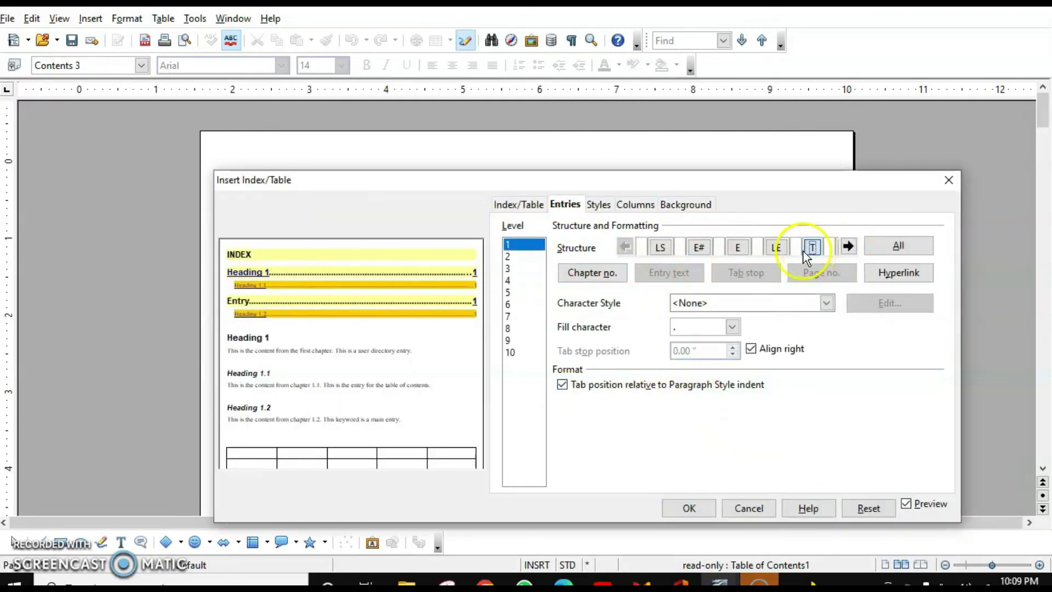
drag(637, 189, 601, 139)
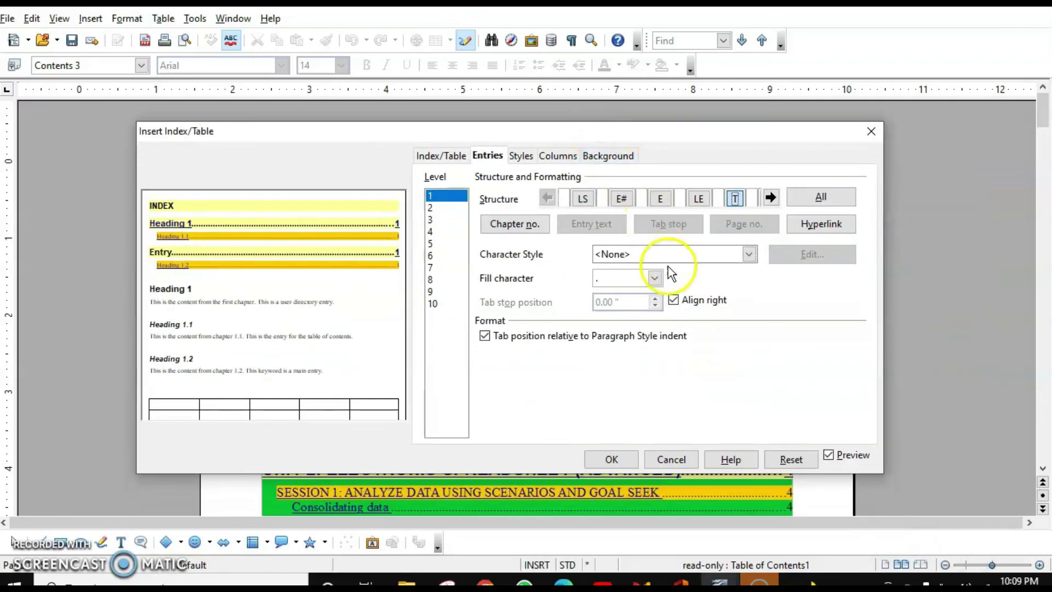
click(655, 278)
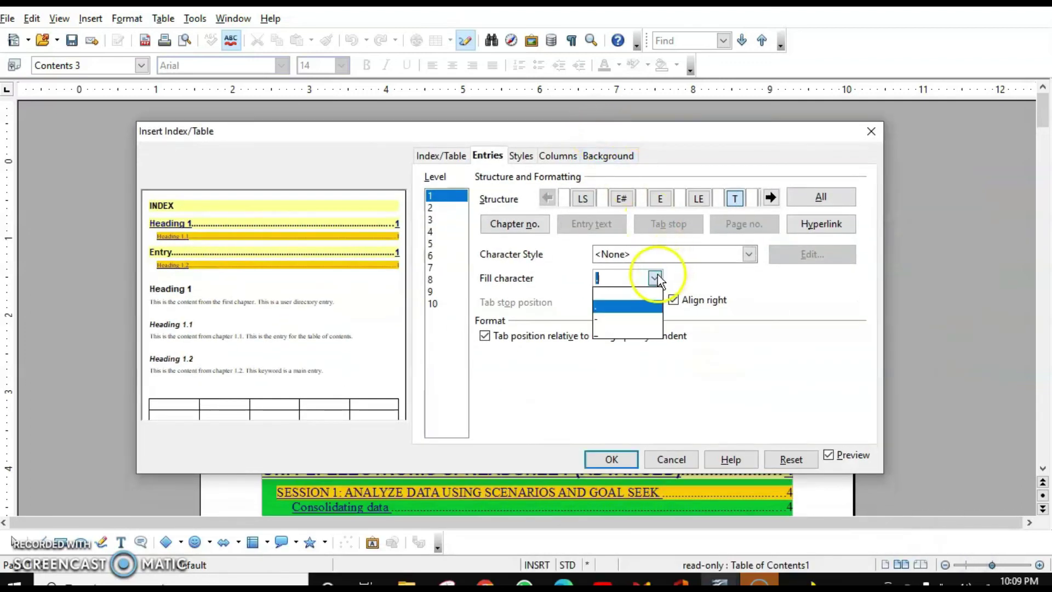
click(608, 323)
click(621, 462)
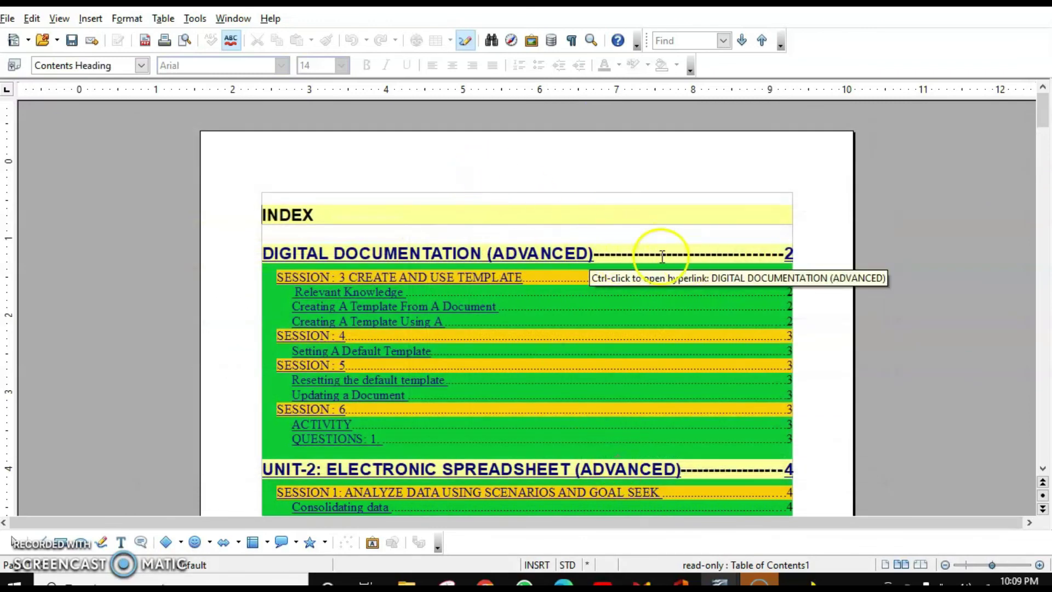
Reopen the index settings and examine the full Level 1 entry structure through to the page number
double_click(697, 255)
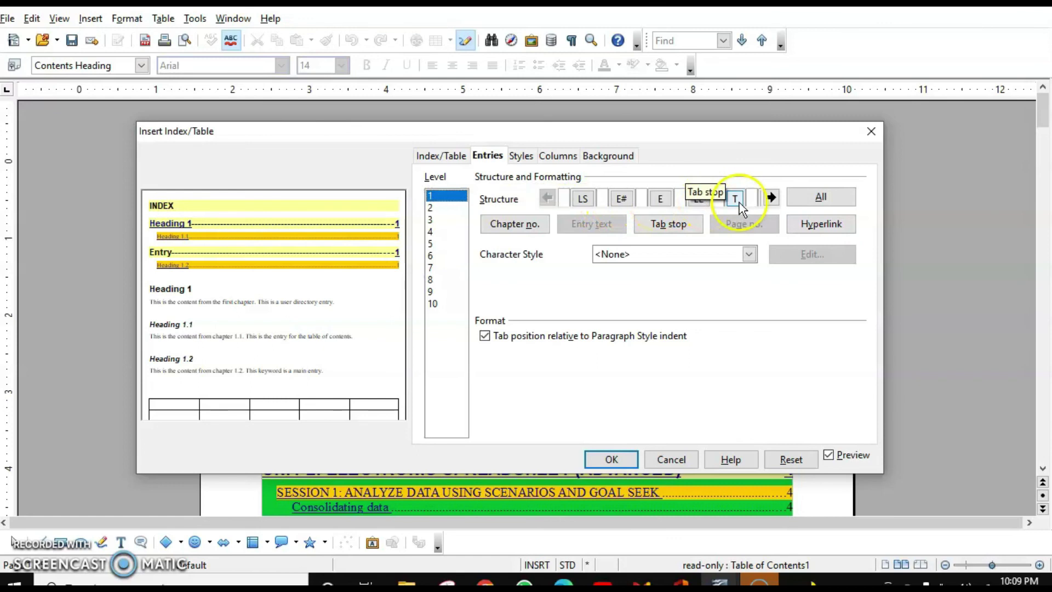
click(771, 197)
click(770, 197)
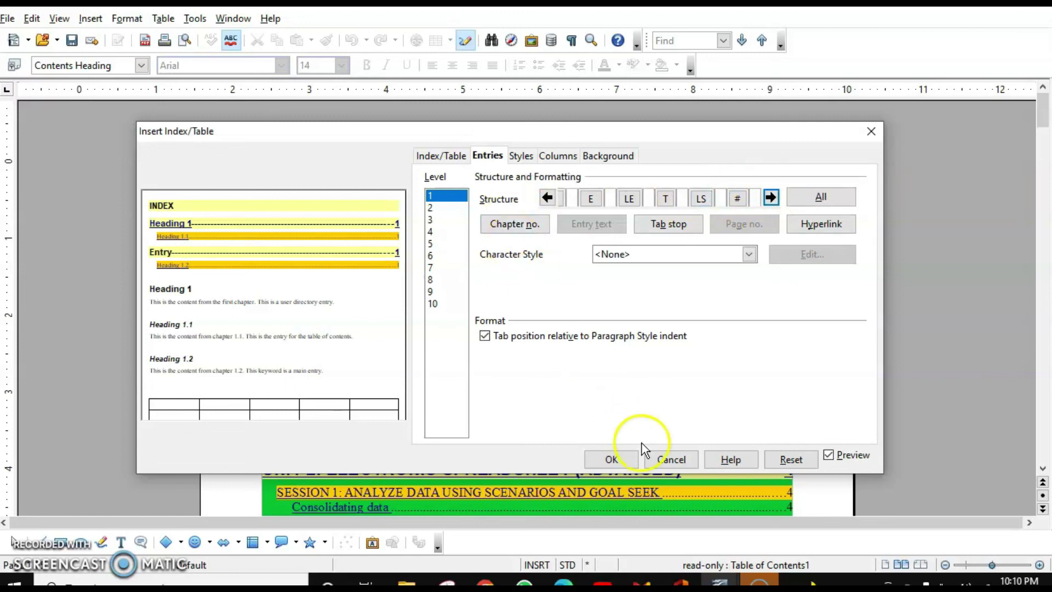
click(616, 461)
Delete the entire table of contents from the document and check the pages
right_click(603, 342)
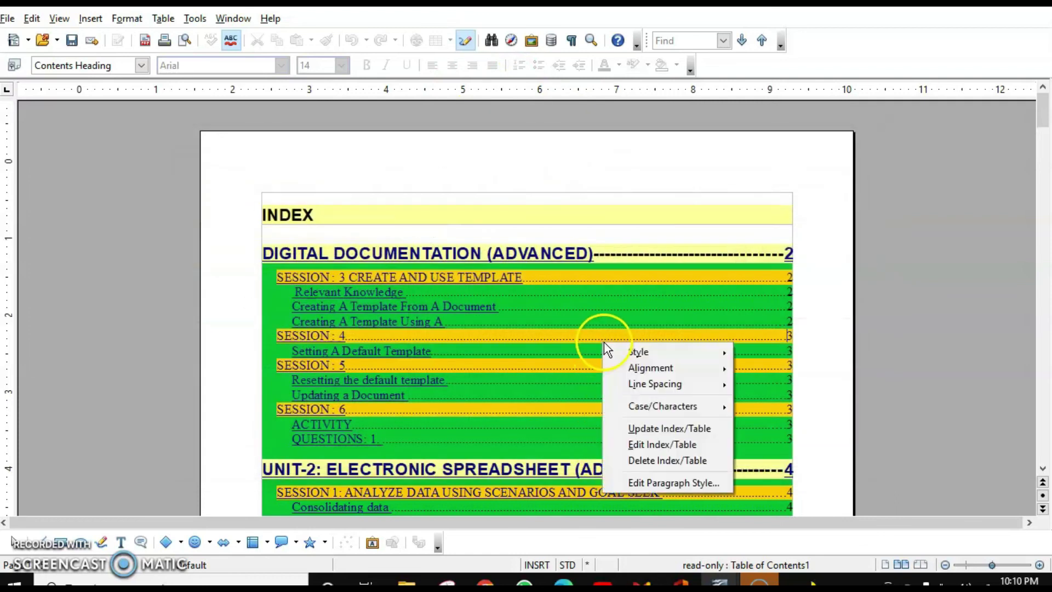
click(645, 460)
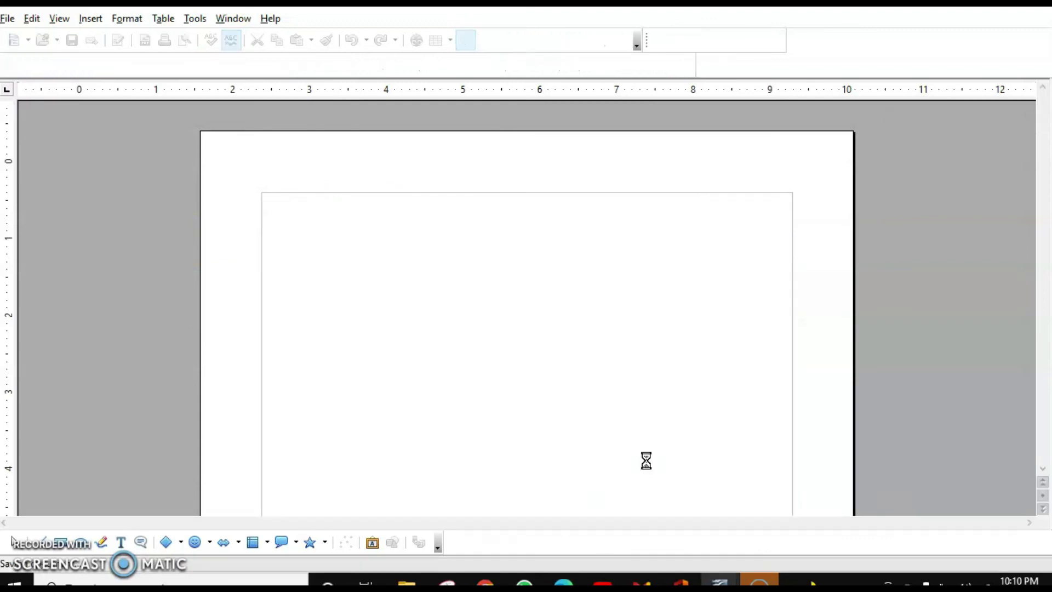
scroll(567, 337, down, 10)
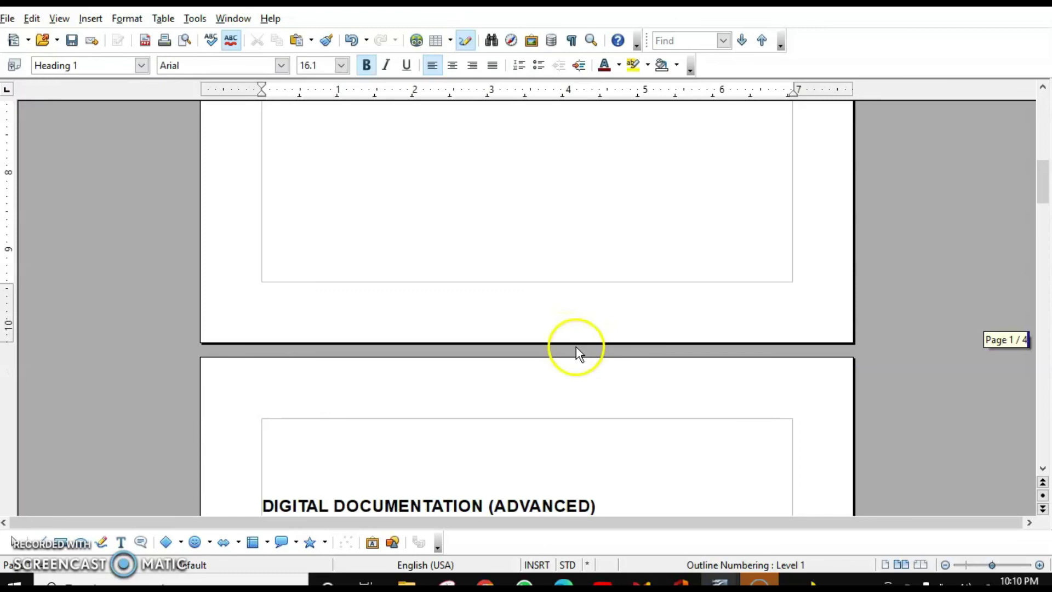